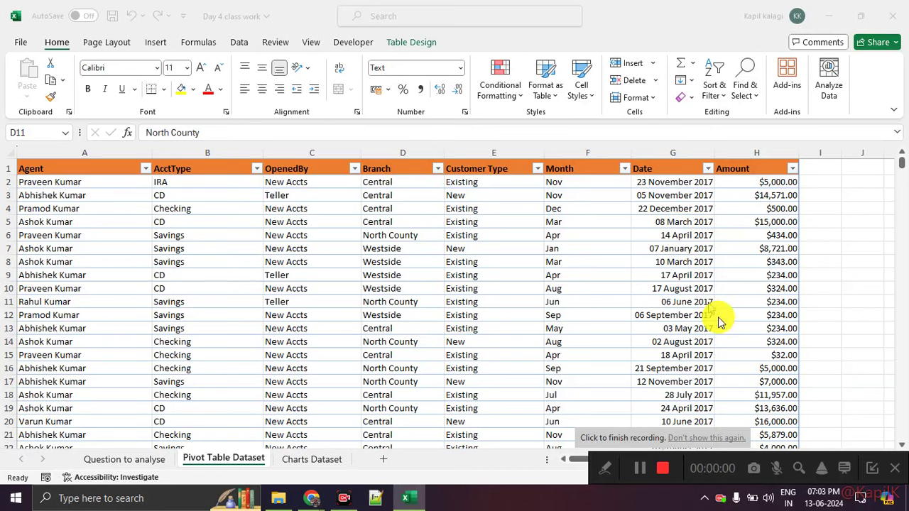
Format the Agent names in A2:A20 as Text.
click(872, 466)
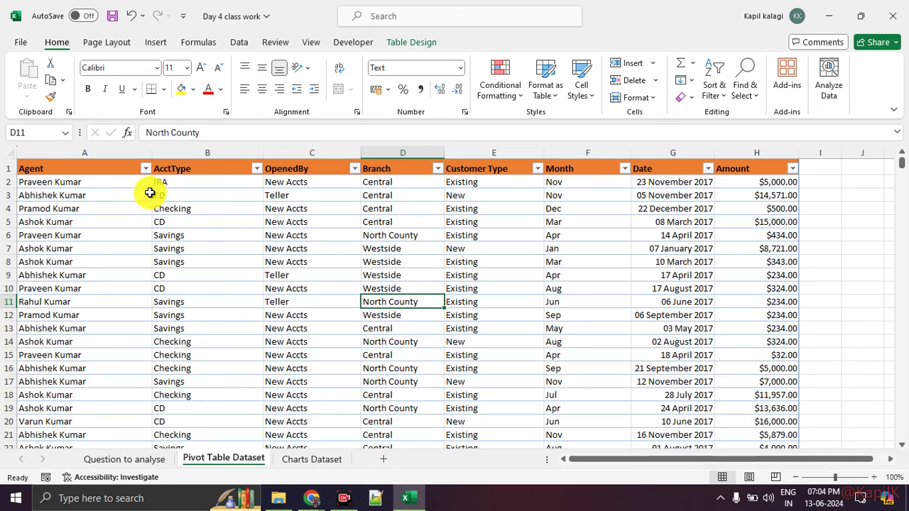
drag(125, 182, 116, 422)
right_click(114, 319)
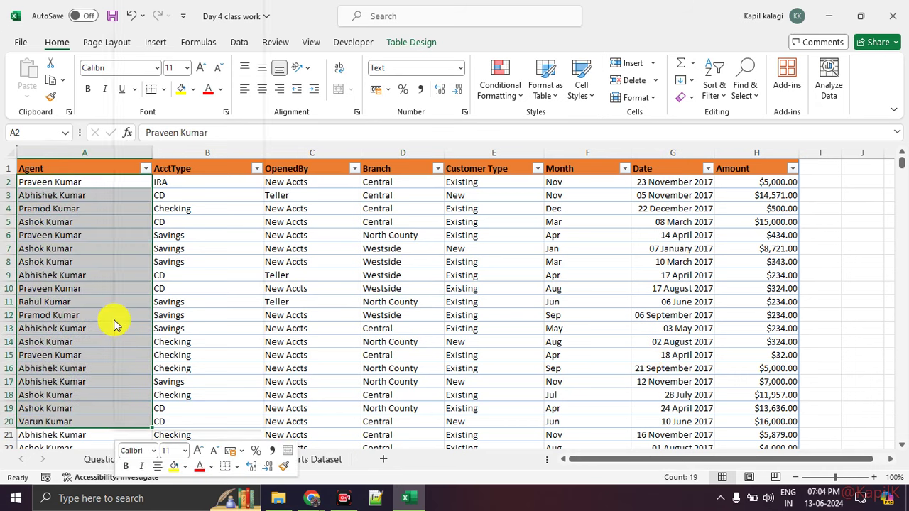
click(186, 386)
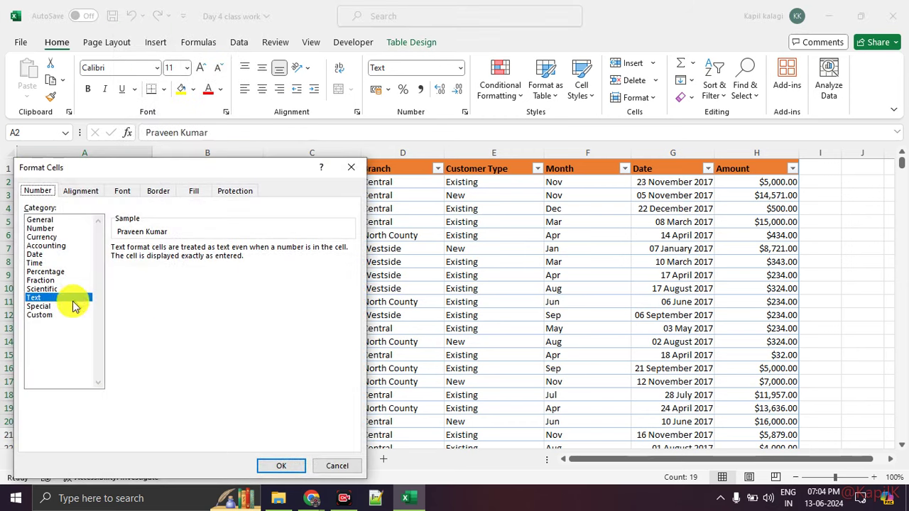
click(280, 465)
Review the AcctType, OpenedBy, Branch and Customer Type values, then select E2 to the last Customer Type row.
drag(232, 240, 223, 400)
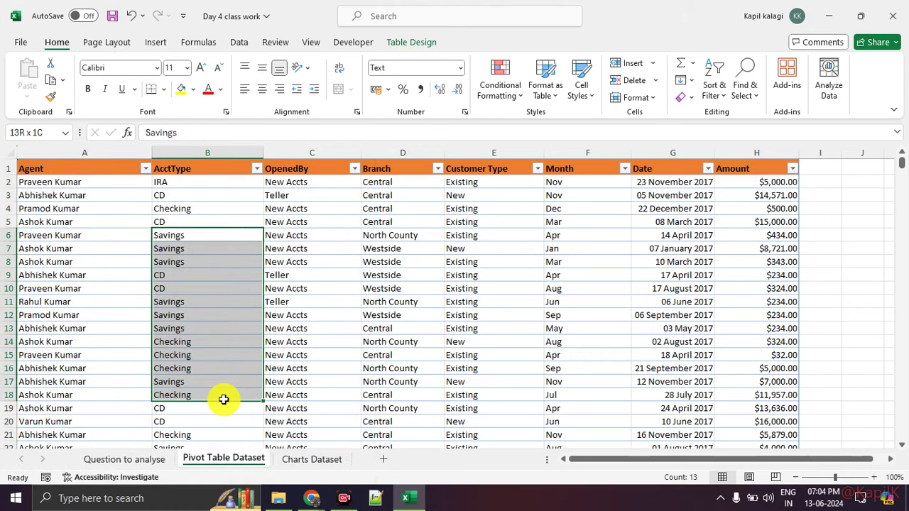
drag(304, 241, 301, 408)
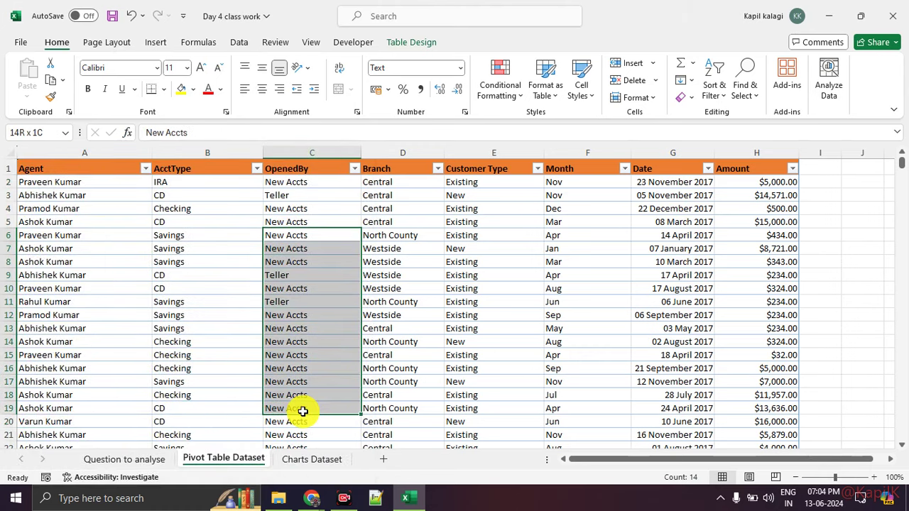
drag(387, 249, 386, 409)
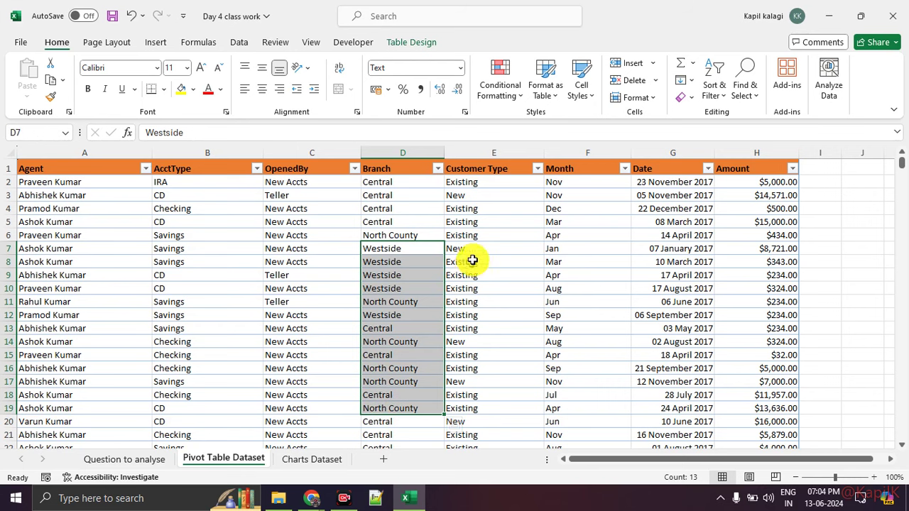
drag(482, 237, 483, 390)
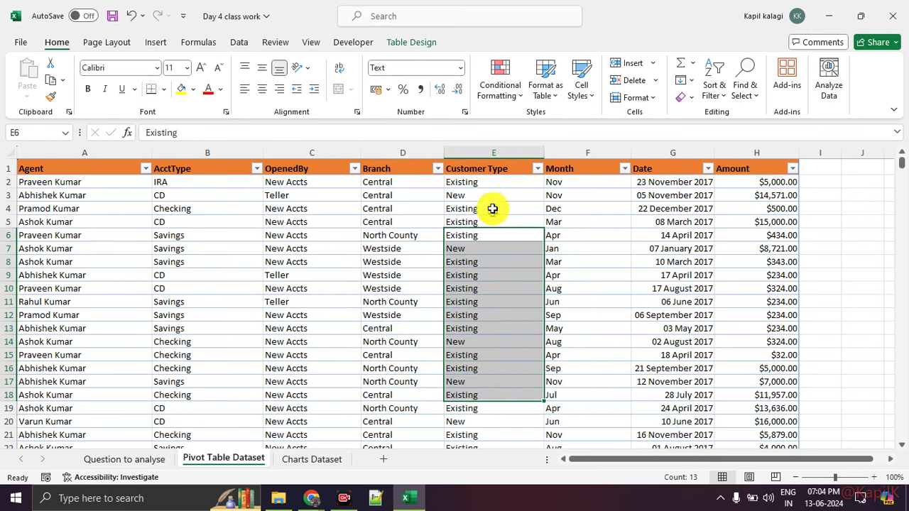
click(495, 186)
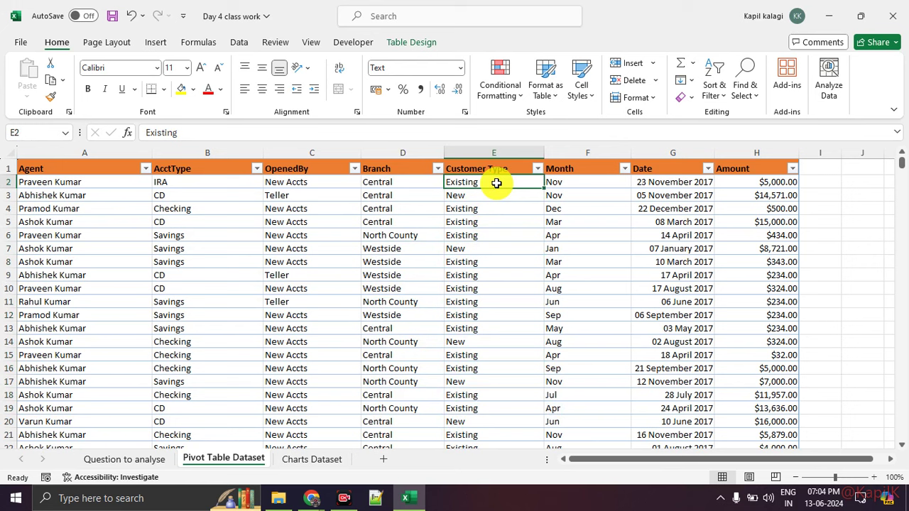
drag(497, 183, 497, 223)
click(493, 195)
click(500, 184)
key(ctrl+shift+Down)
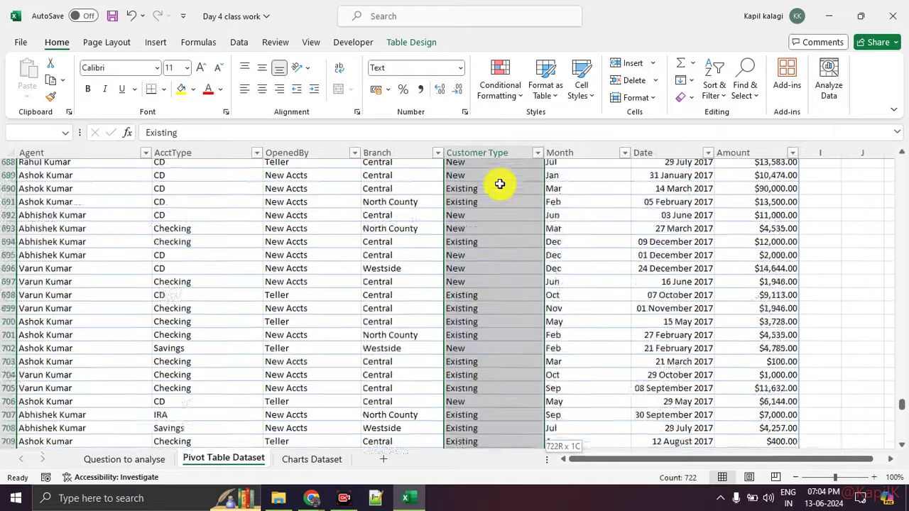
right_click(500, 184)
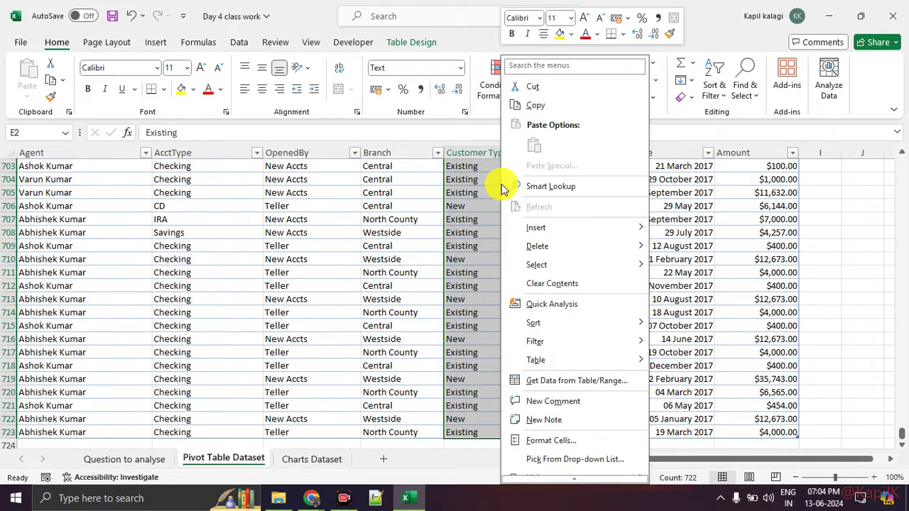
Keep Text as the Customer Type column's format, then check the Month and Date values' formats.
click(609, 440)
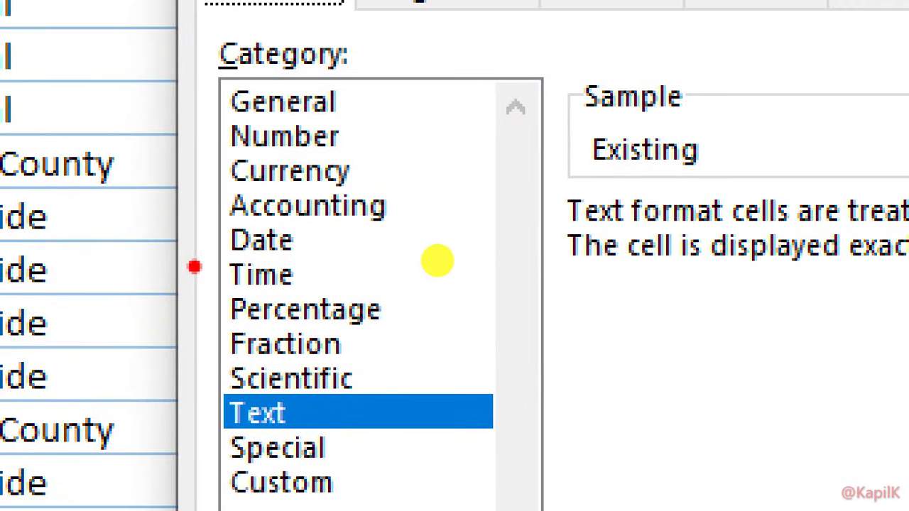
drag(189, 263, 365, 260)
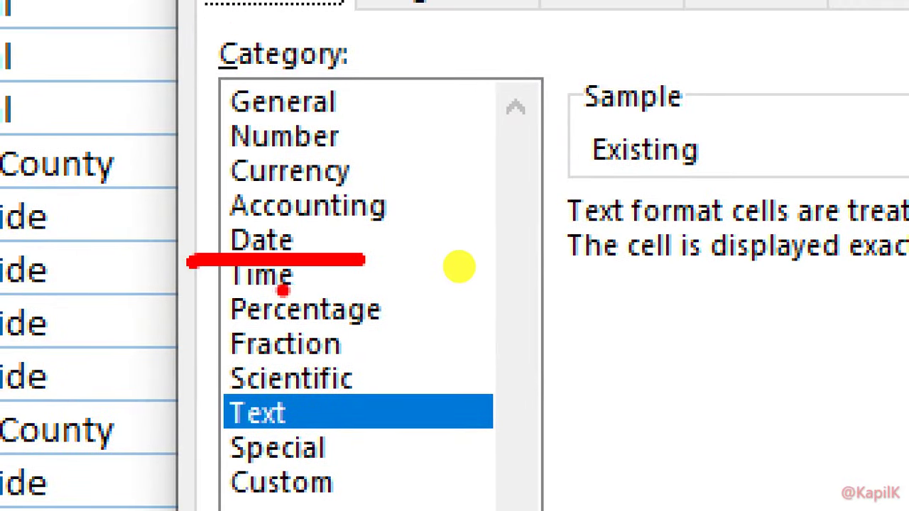
drag(274, 287, 399, 304)
drag(253, 344, 428, 350)
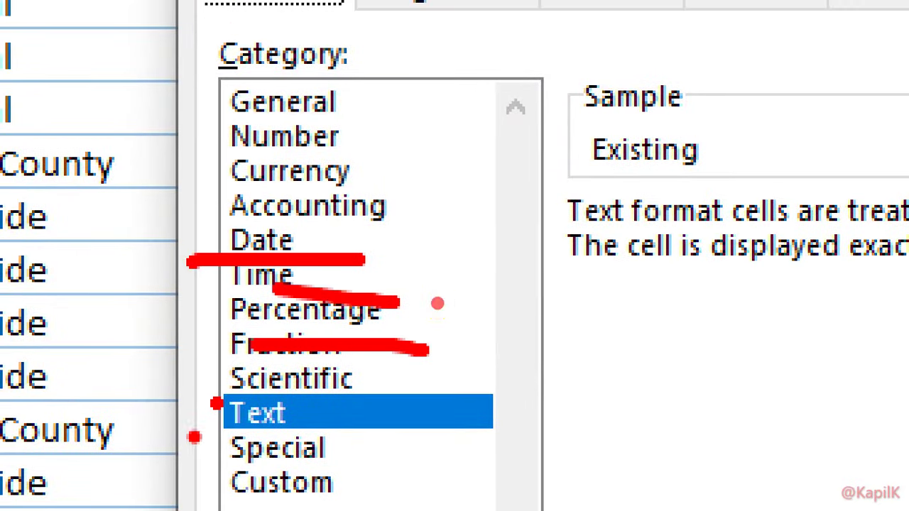
drag(187, 435, 234, 433)
drag(221, 178, 441, 208)
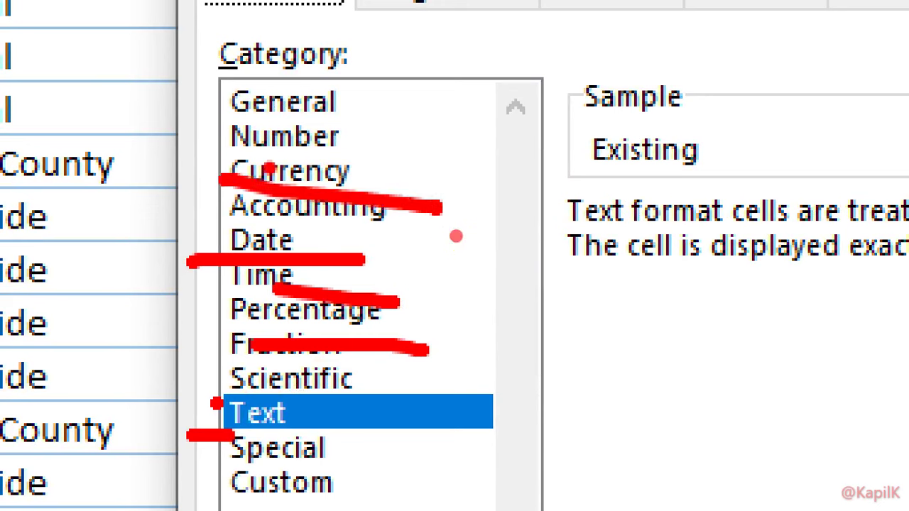
drag(264, 169, 358, 164)
drag(213, 100, 412, 84)
key(Escape)
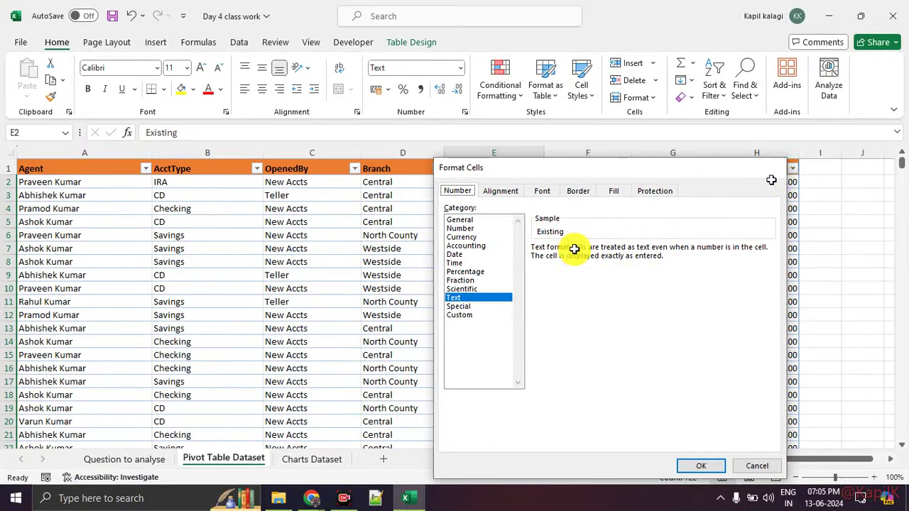
key(Escape)
drag(600, 262, 597, 329)
drag(664, 237, 660, 355)
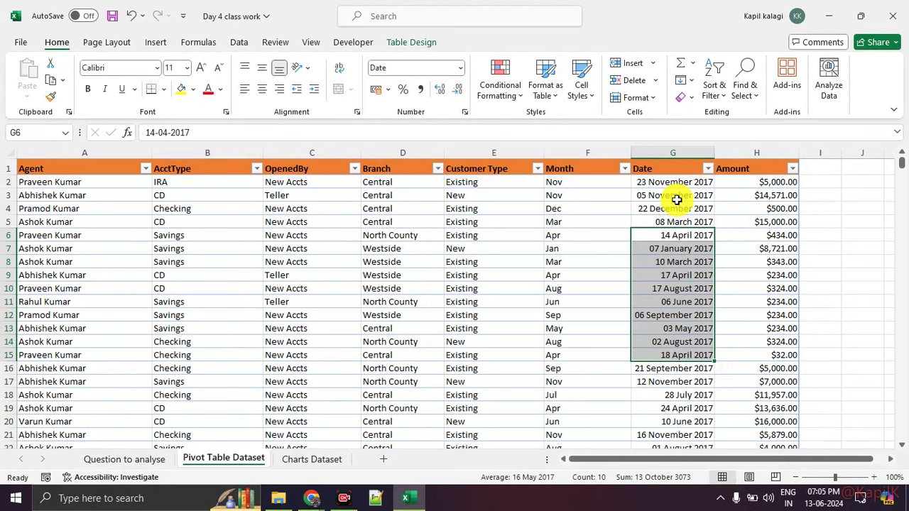
drag(753, 194, 757, 398)
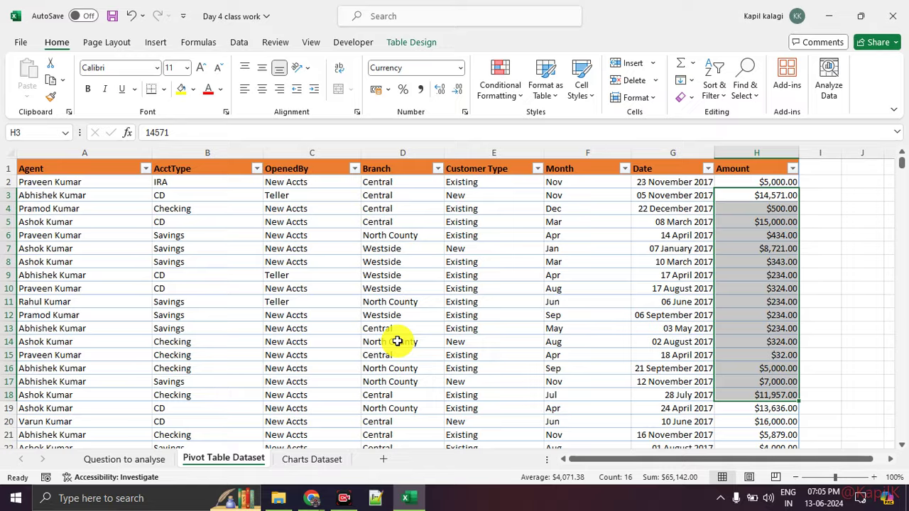
scroll(401, 343, down, 4)
scroll(408, 342, down, 3)
scroll(412, 343, up, 6)
scroll(412, 341, up, 1)
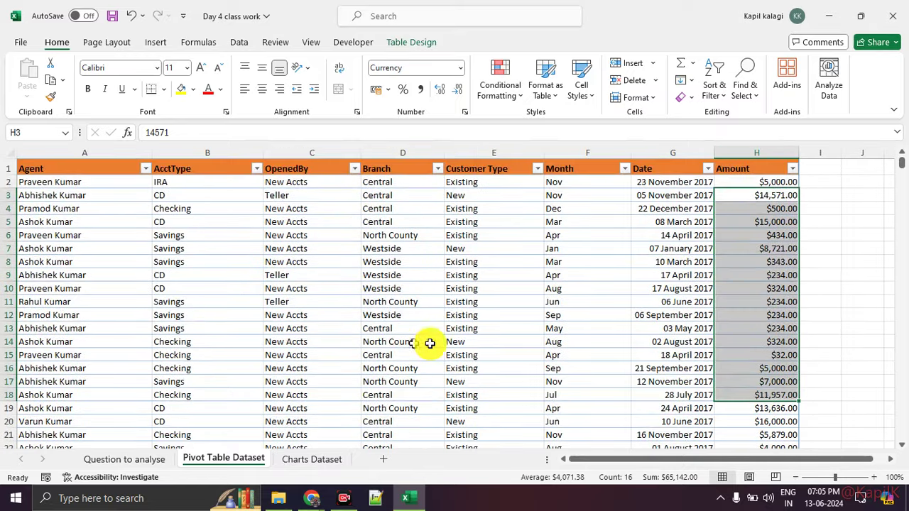
click(751, 266)
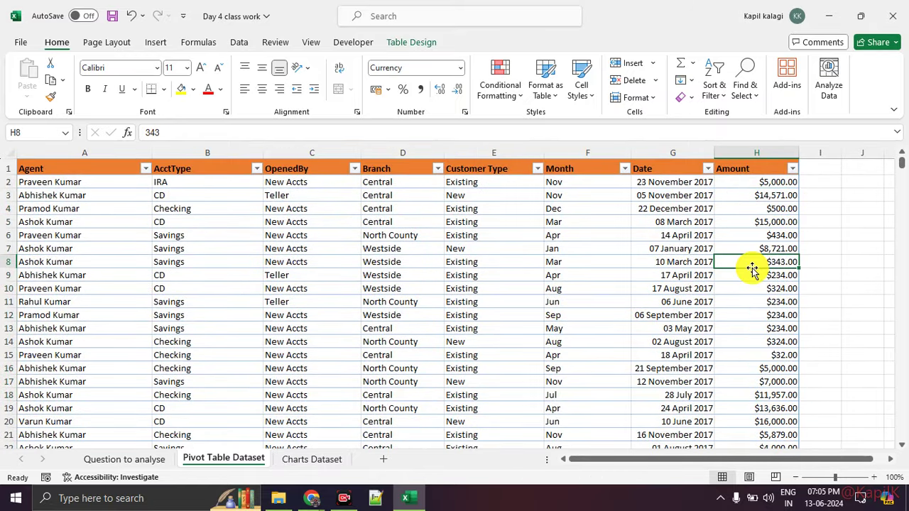
scroll(754, 268, down, 6)
scroll(759, 265, up, 6)
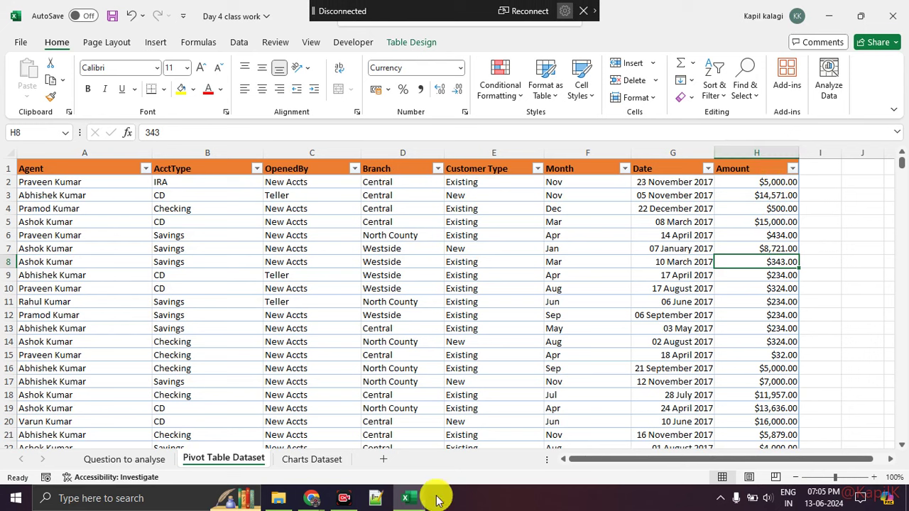
Return to the Google Meet tab and duplicate the screen to the TV with Win+K.
mouse_move(311, 499)
click(263, 469)
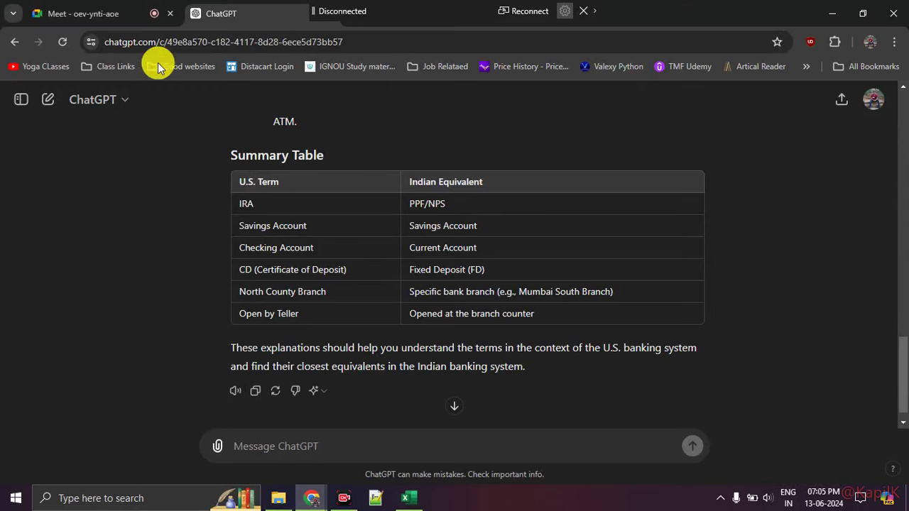
click(110, 10)
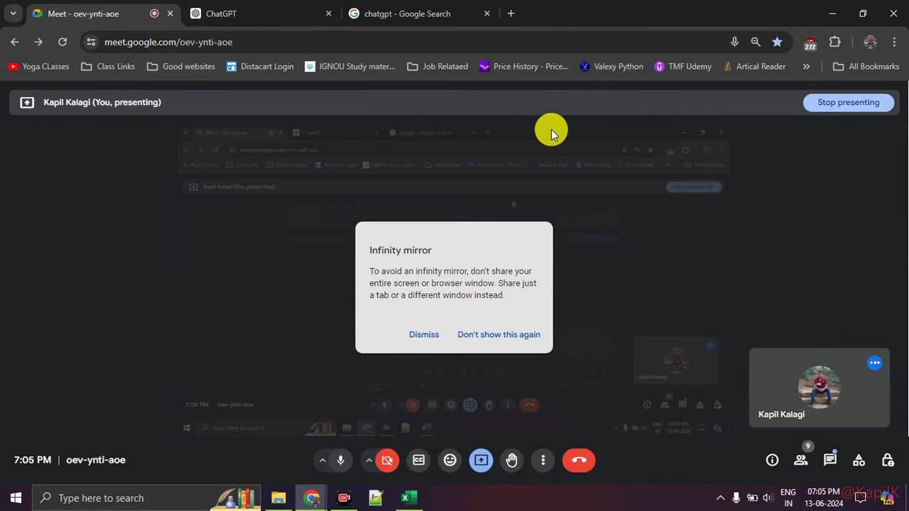
key(super+k)
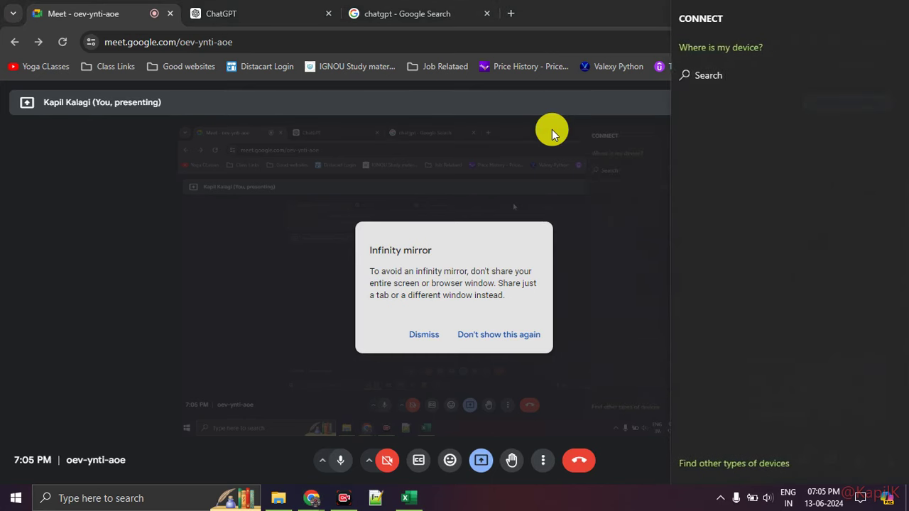
click(810, 134)
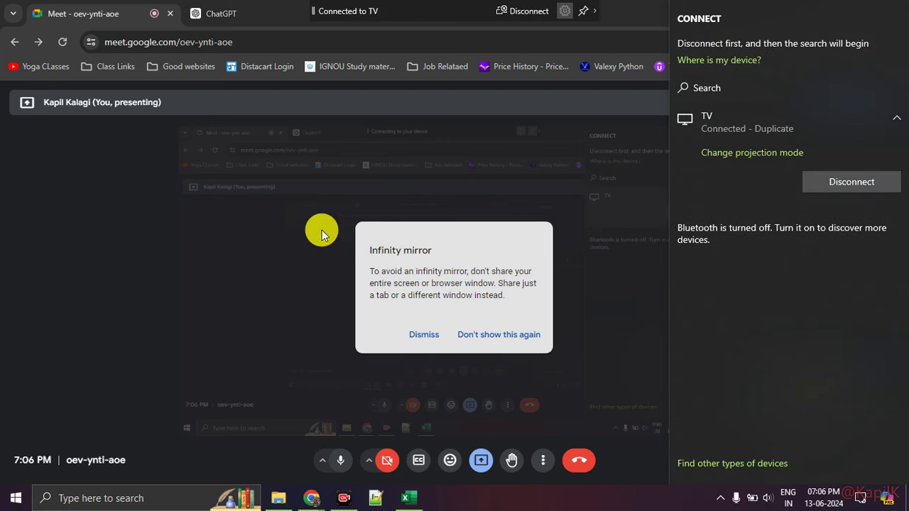
click(331, 192)
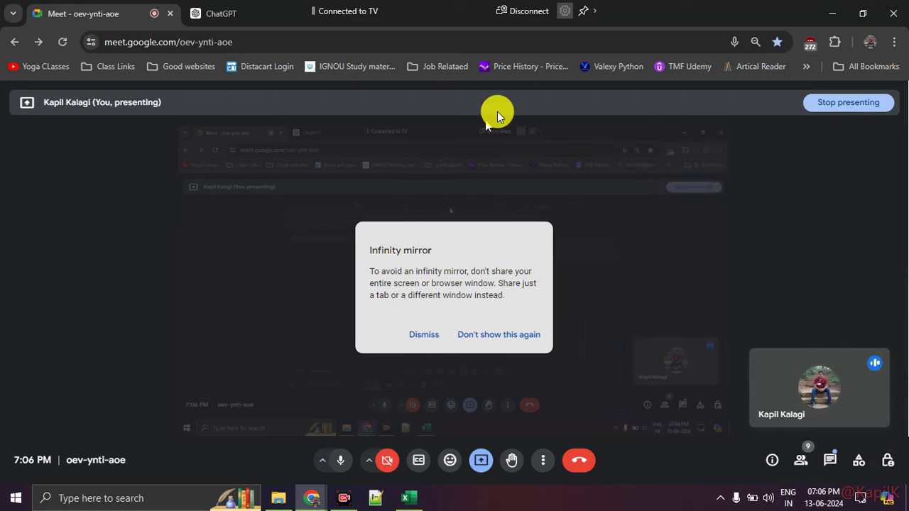
click(585, 13)
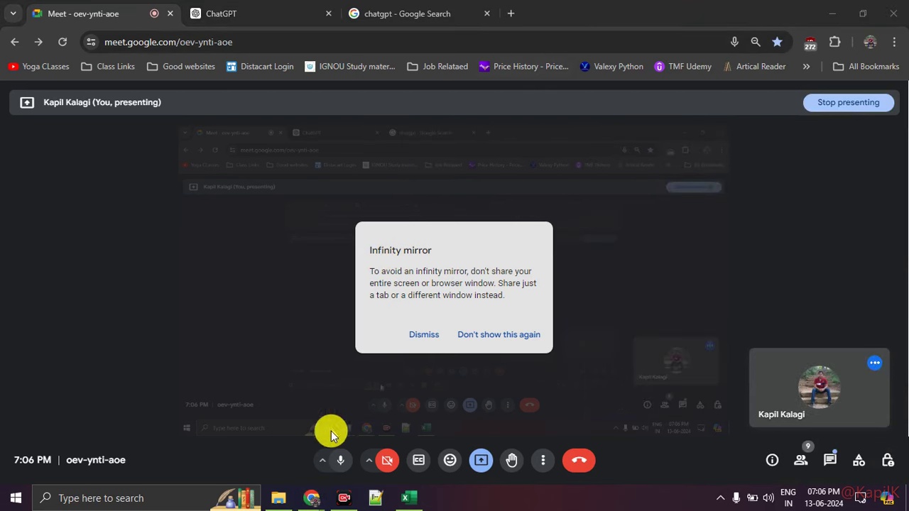
click(343, 498)
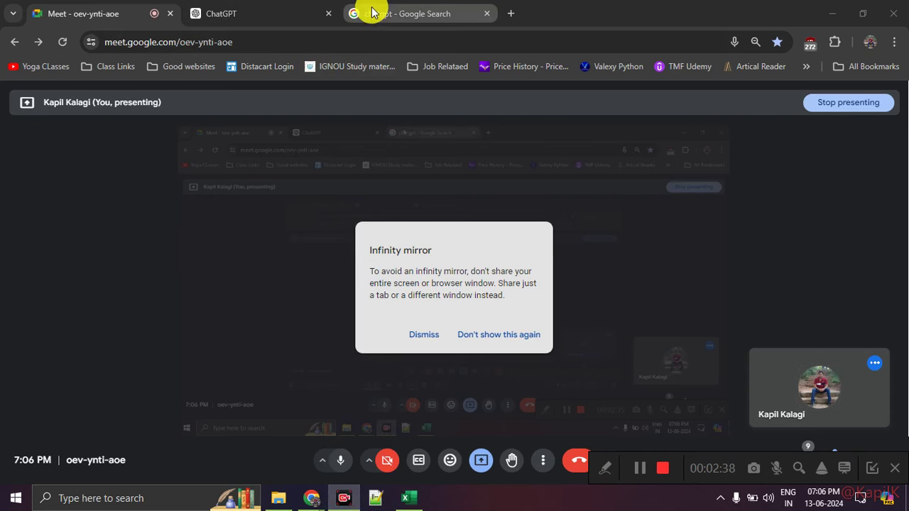
click(412, 501)
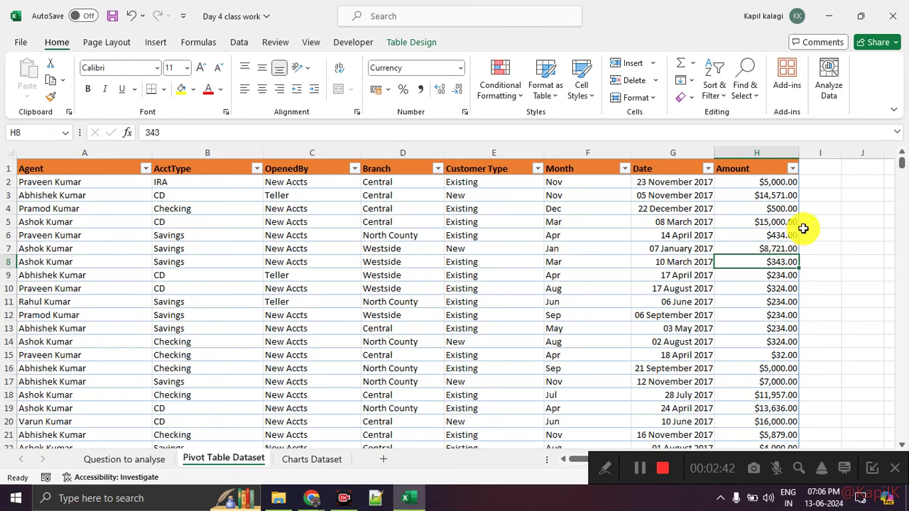
Select the Amount column from H2 down and read its $64,95,175.00 sum and $8,996.09 average.
drag(781, 183, 774, 400)
click(772, 249)
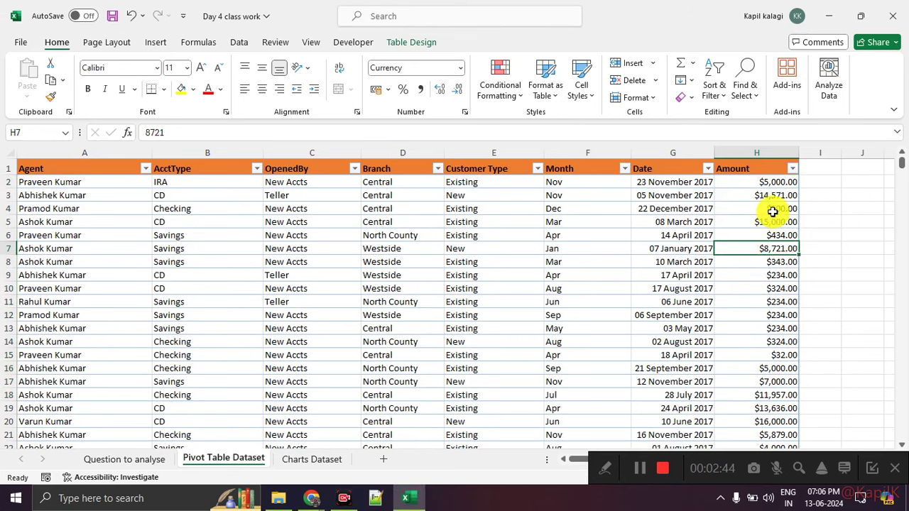
click(770, 184)
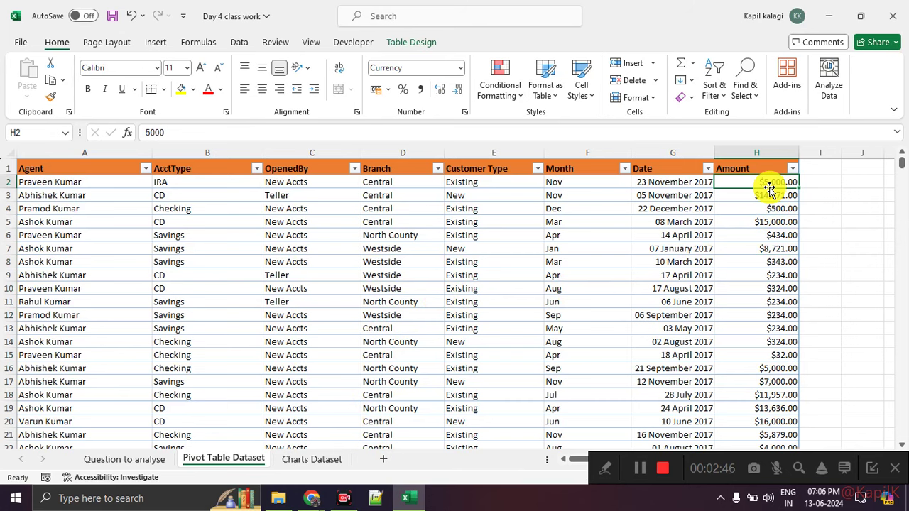
key(ctrl+shift+Down)
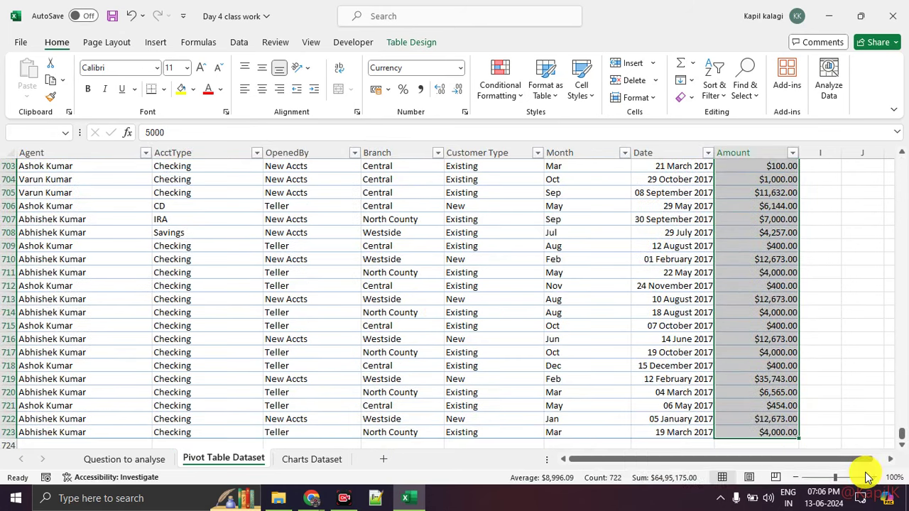
mouse_move(720, 463)
mouse_down()
mouse_move(622, 465)
mouse_move(696, 466)
mouse_up()
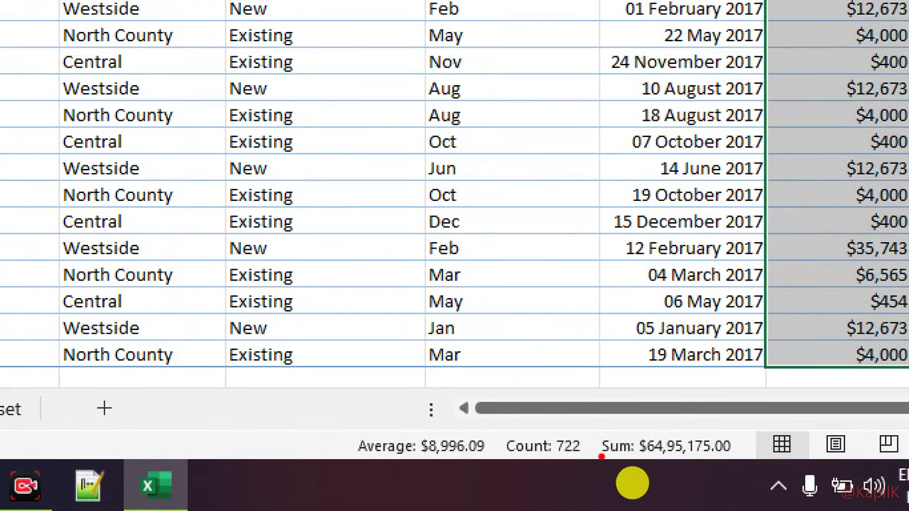
drag(601, 458, 721, 462)
drag(371, 458, 499, 460)
drag(414, 394, 473, 356)
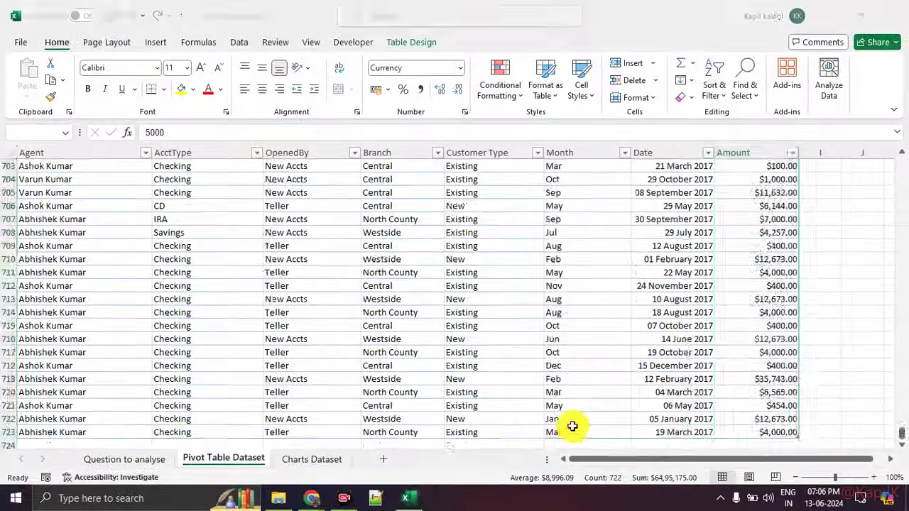
scroll(574, 424, up, 5)
scroll(582, 420, up, 8)
scroll(593, 416, up, 8)
scroll(598, 418, up, 8)
scroll(601, 417, up, 8)
scroll(601, 417, up, 8)
scroll(602, 417, up, 9)
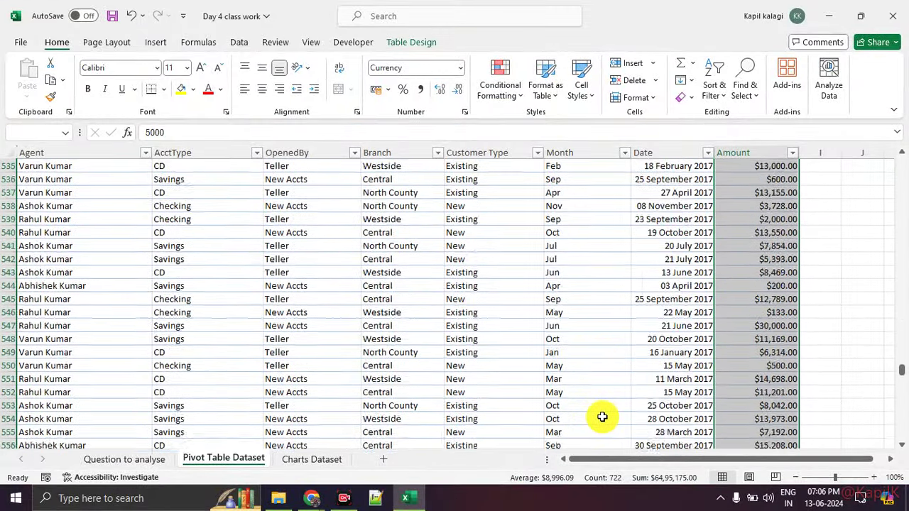
scroll(601, 417, up, 8)
scroll(706, 361, up, 8)
scroll(795, 371, up, 9)
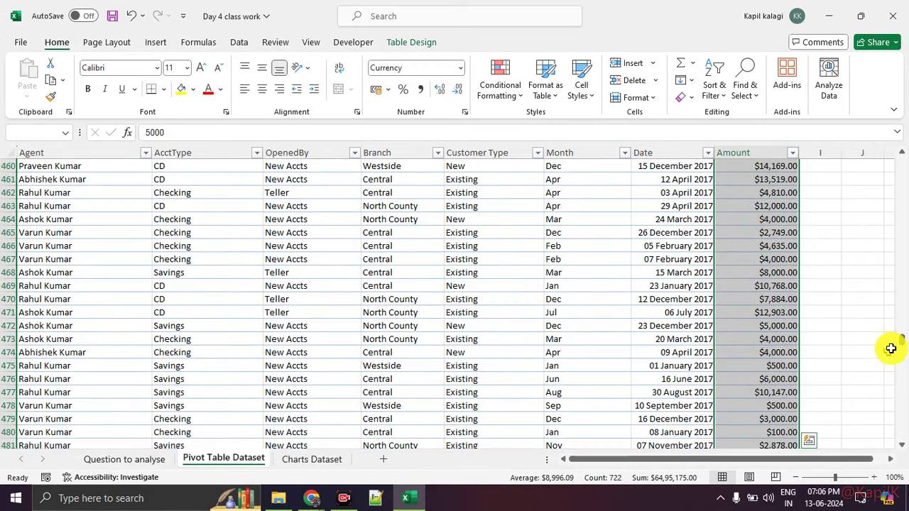
scroll(895, 306, down, 7)
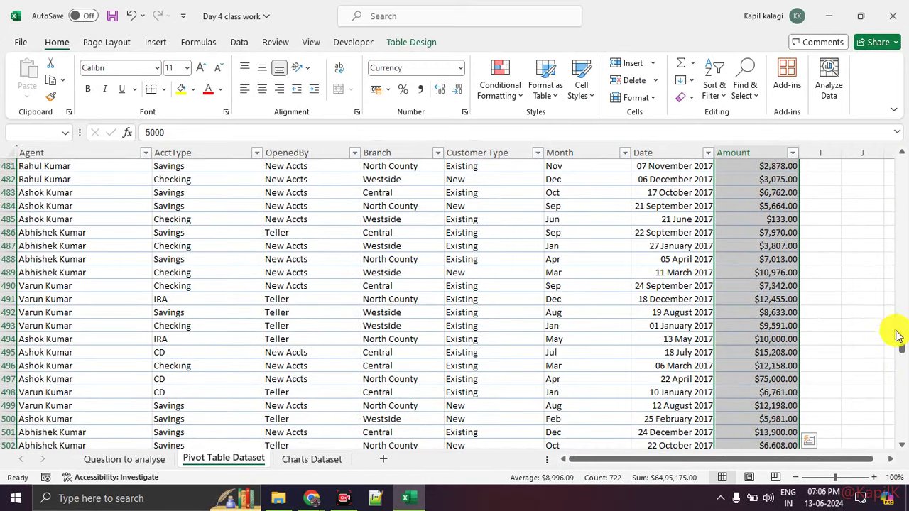
drag(900, 336, 899, 152)
Select a cell inside the data table and bring up the Insert commands.
click(863, 207)
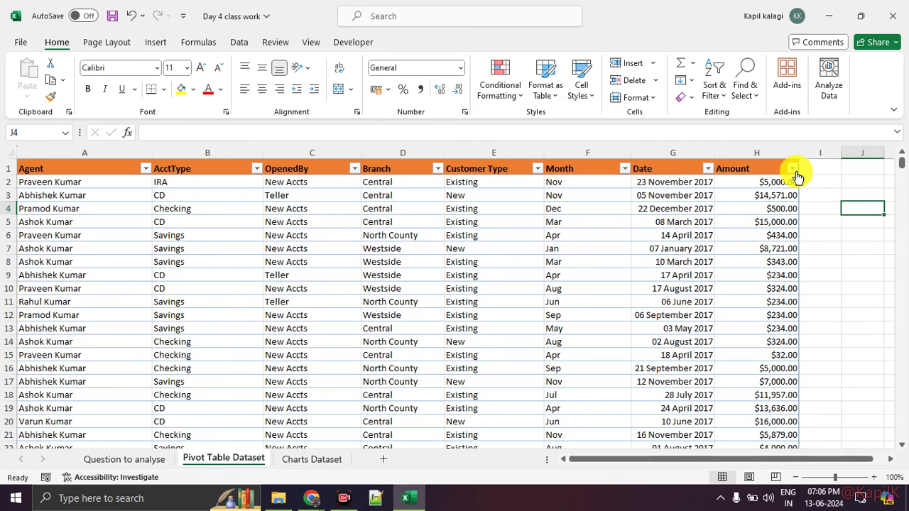
click(792, 170)
click(827, 239)
click(824, 238)
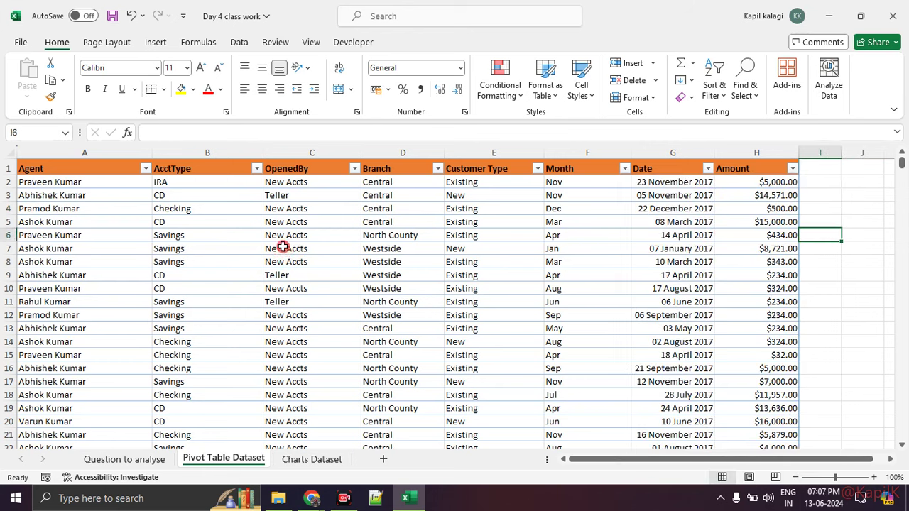
click(283, 247)
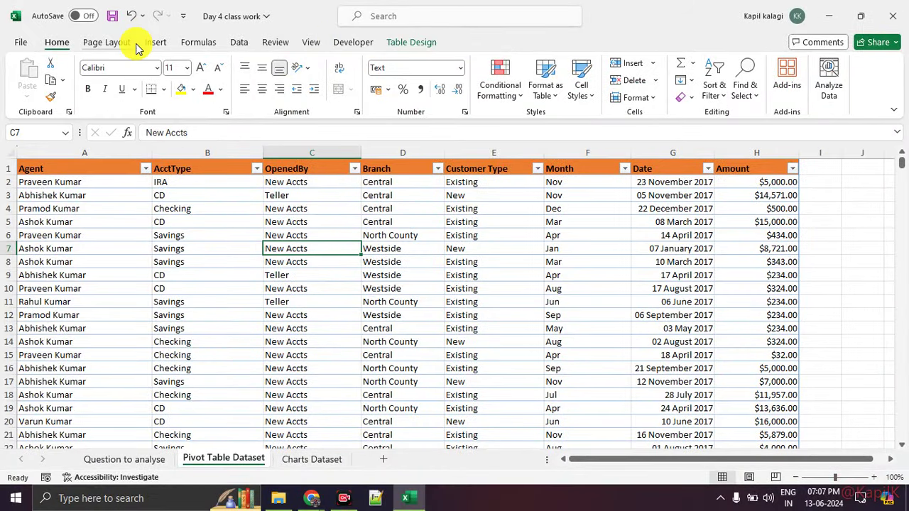
click(122, 43)
click(153, 42)
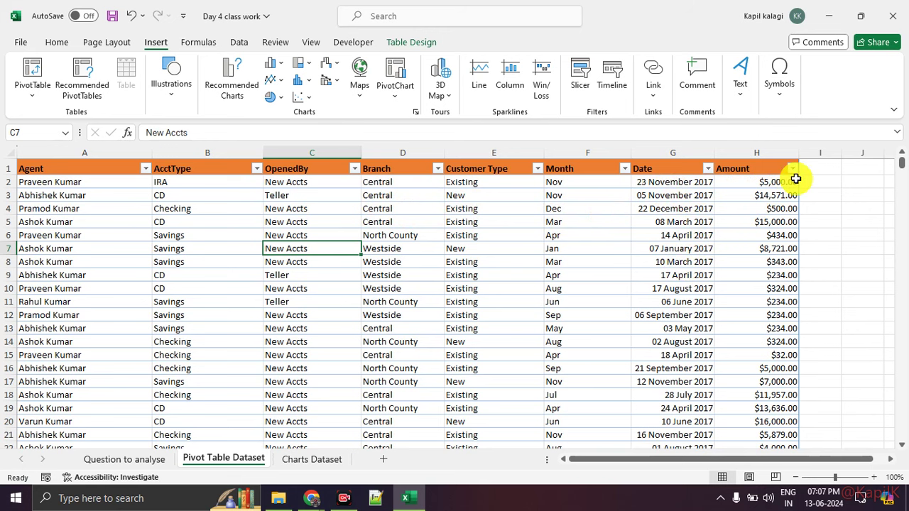
Sort Amount largest to smallest and review the top $90,000.00 rows.
click(792, 167)
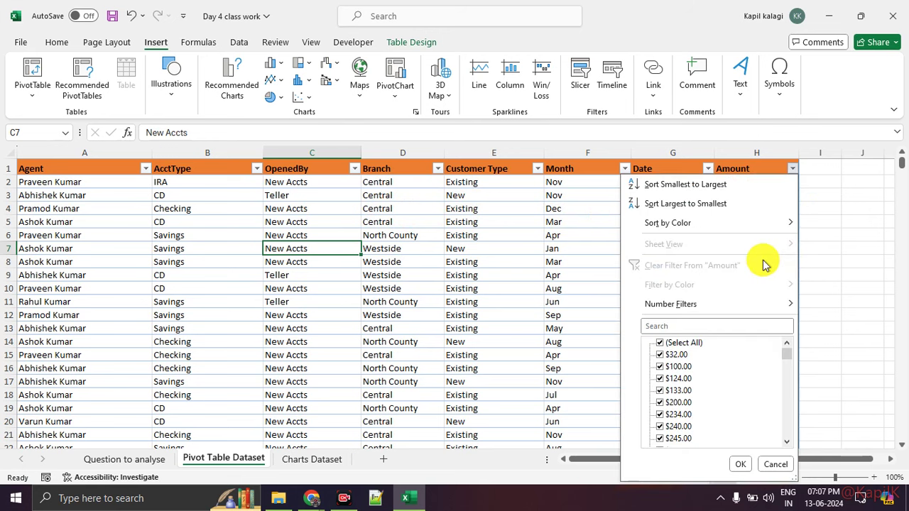
click(755, 204)
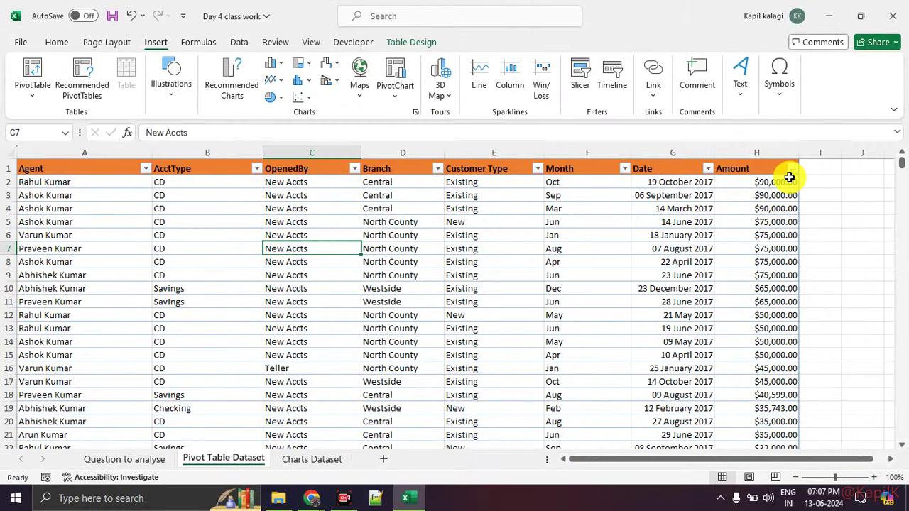
mouse_move(787, 182)
mouse_down()
mouse_move(780, 310)
mouse_move(14, 315)
mouse_up()
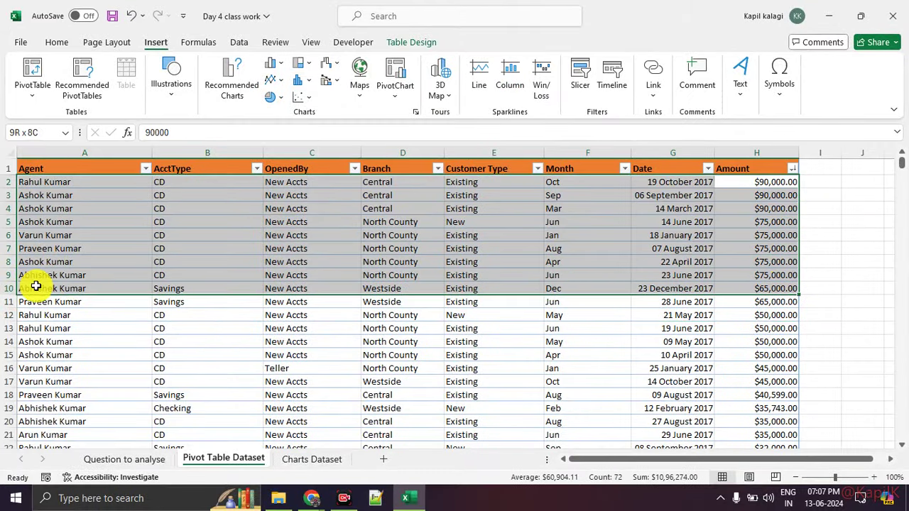
drag(15, 314, 14, 304)
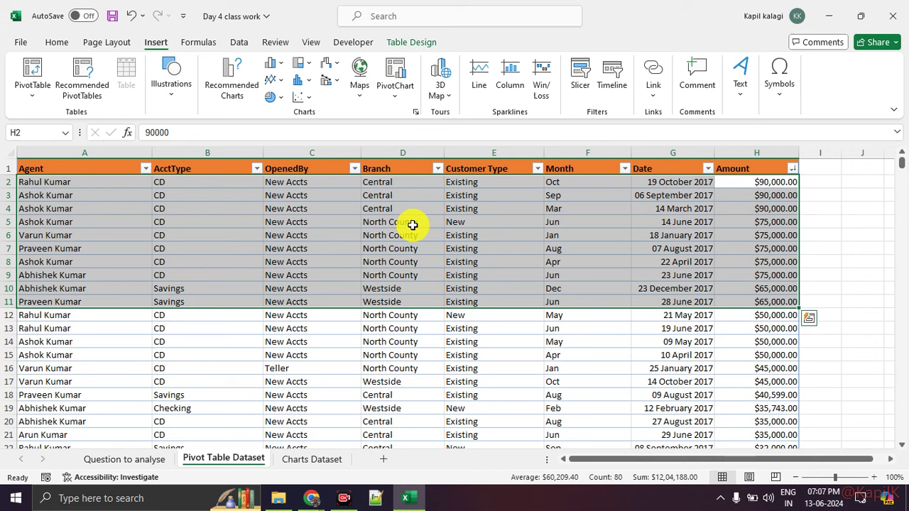
click(412, 225)
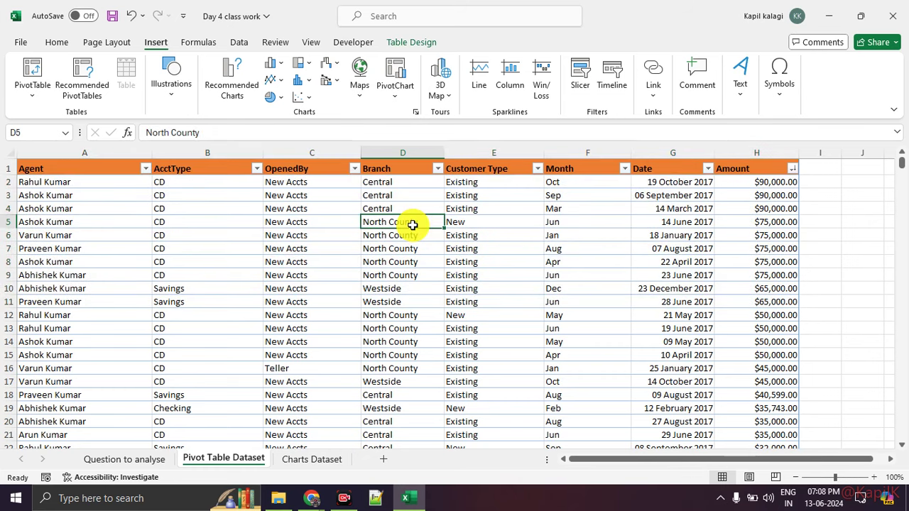
click(403, 238)
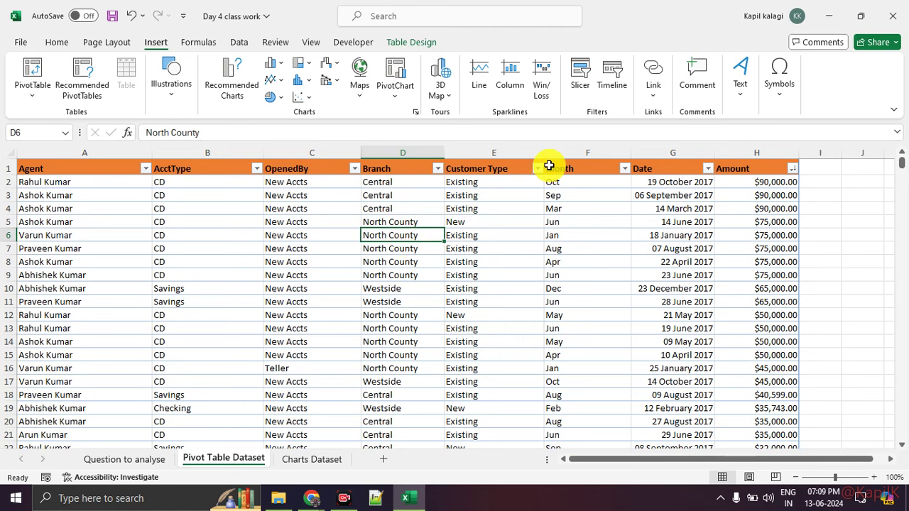
Filter Customer Type to show only Existing customers, 473 of 722 records.
click(538, 168)
click(416, 343)
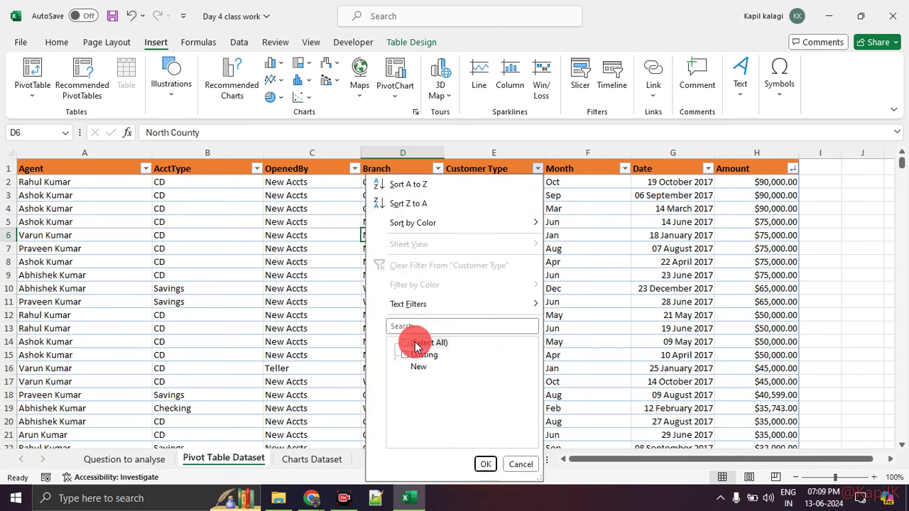
click(409, 355)
click(485, 464)
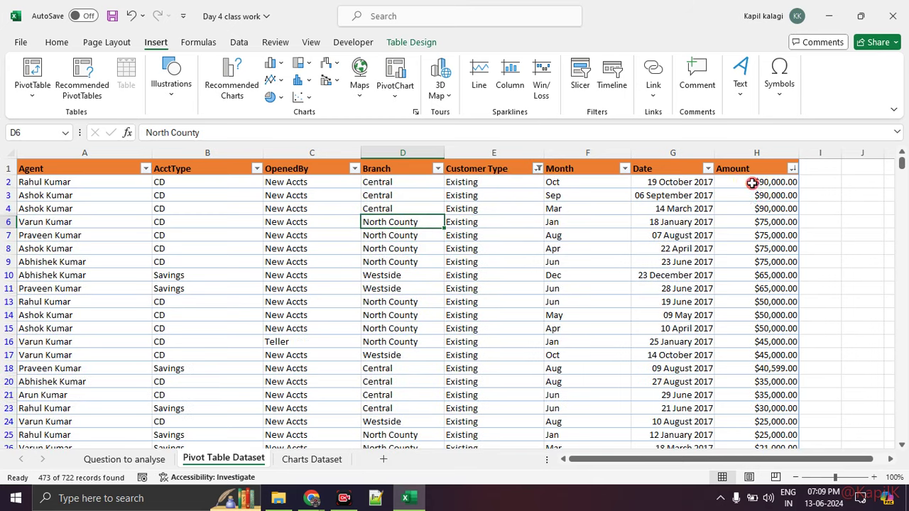
Select the filtered Amount values to read their total in the status bar.
drag(752, 183, 756, 495)
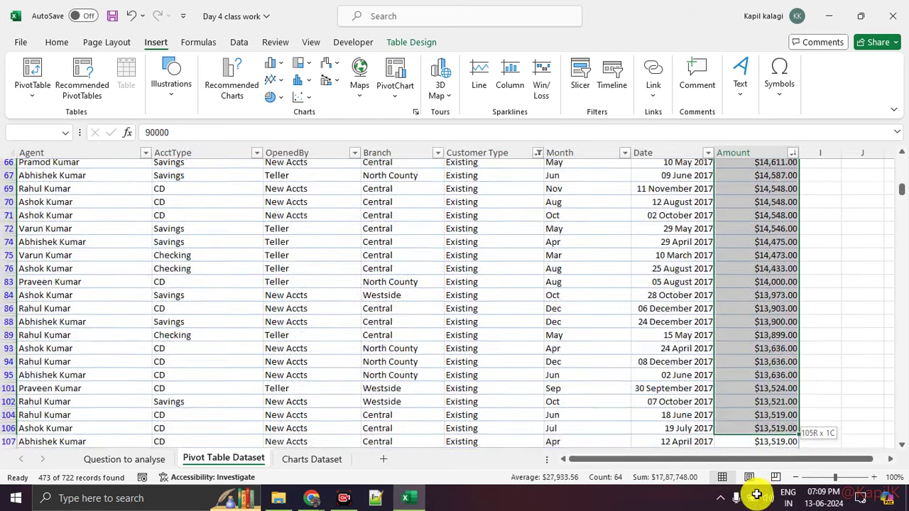
drag(757, 495, 809, 286)
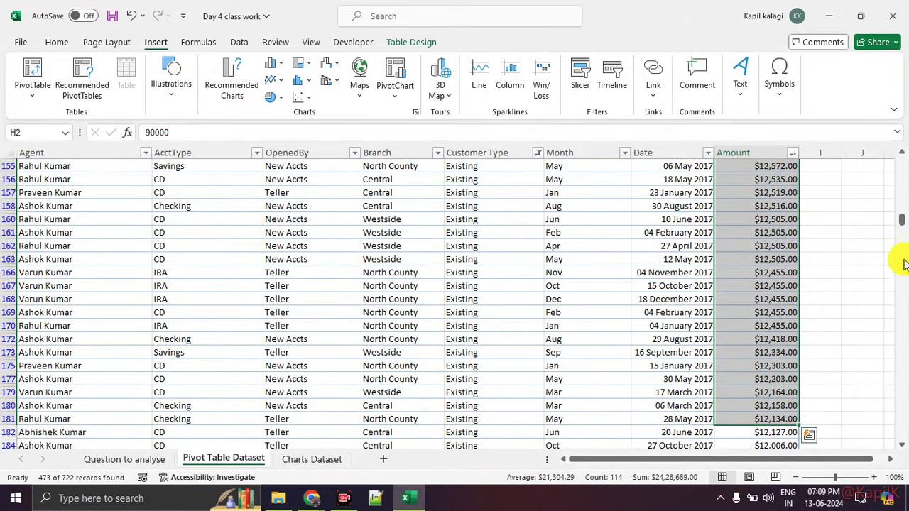
click(743, 151)
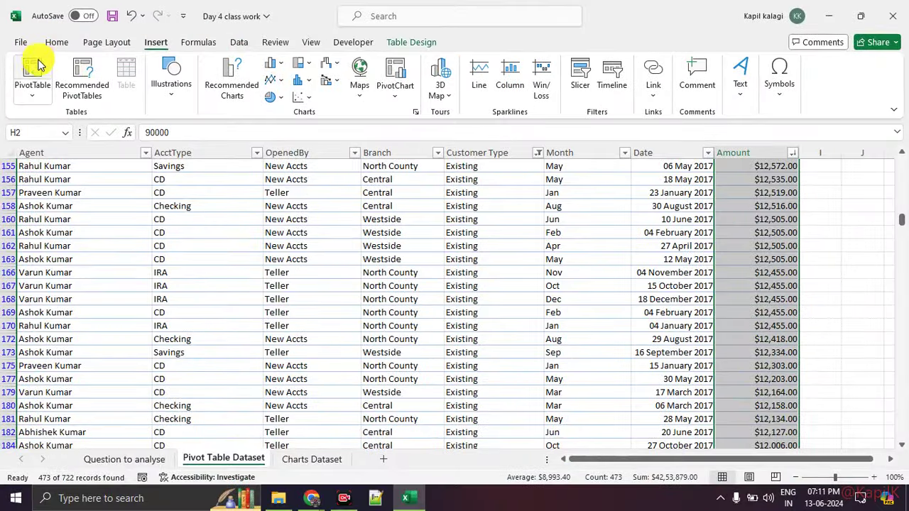
Insert a PivotTable with Bank_Data as the range, placed on a New Worksheet.
click(37, 69)
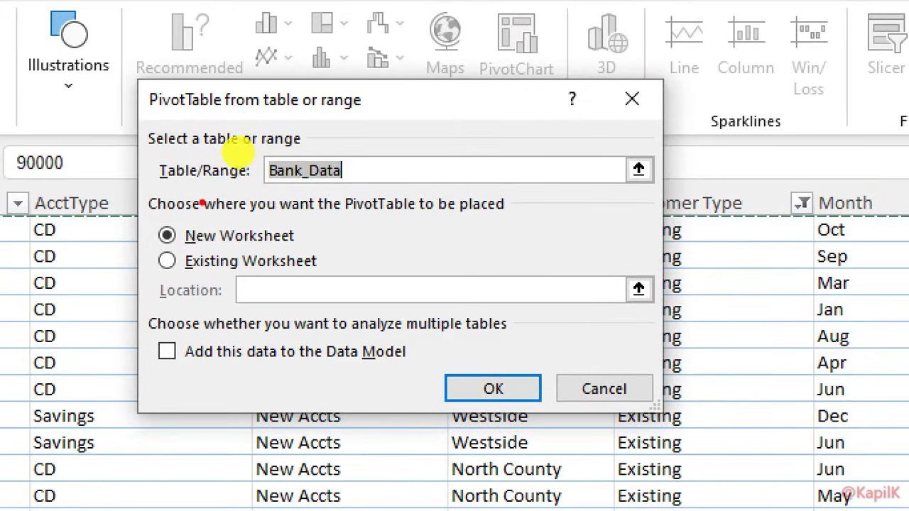
mouse_move(162, 192)
mouse_down()
mouse_move(394, 162)
mouse_move(206, 142)
mouse_up()
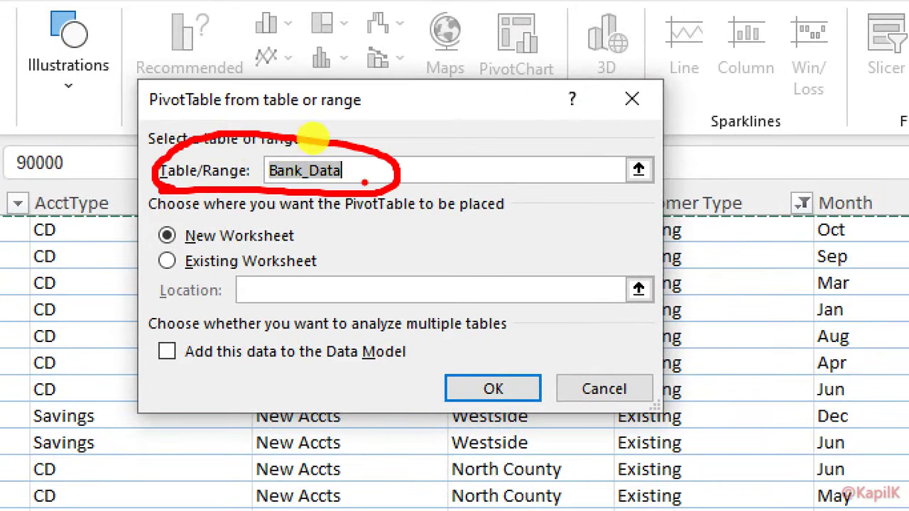
mouse_move(413, 93)
mouse_down()
mouse_move(360, 134)
mouse_move(393, 132)
mouse_up()
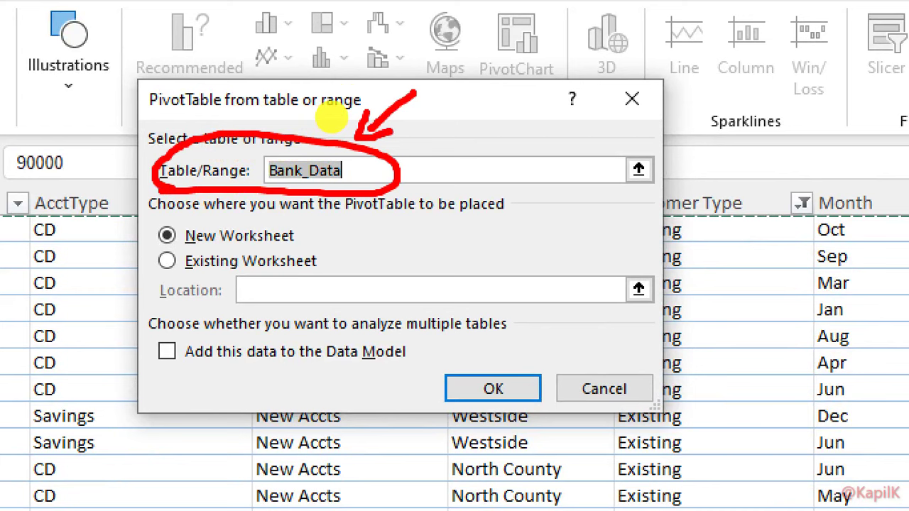
mouse_move(287, 217)
mouse_down()
mouse_move(78, 248)
mouse_move(299, 214)
mouse_up()
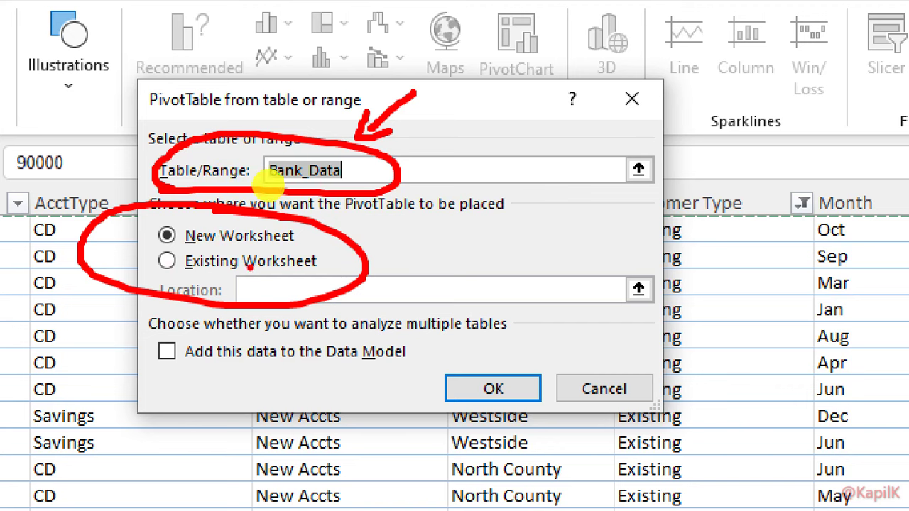
drag(313, 236, 406, 204)
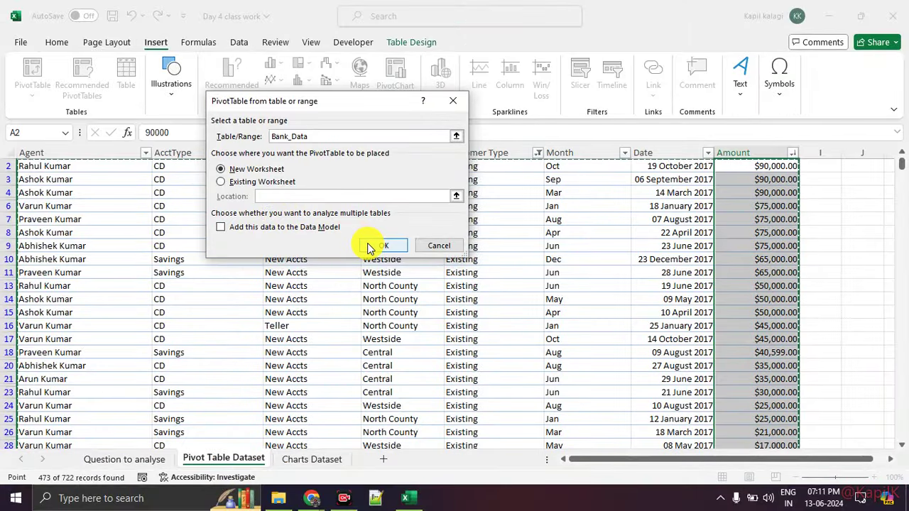
click(370, 246)
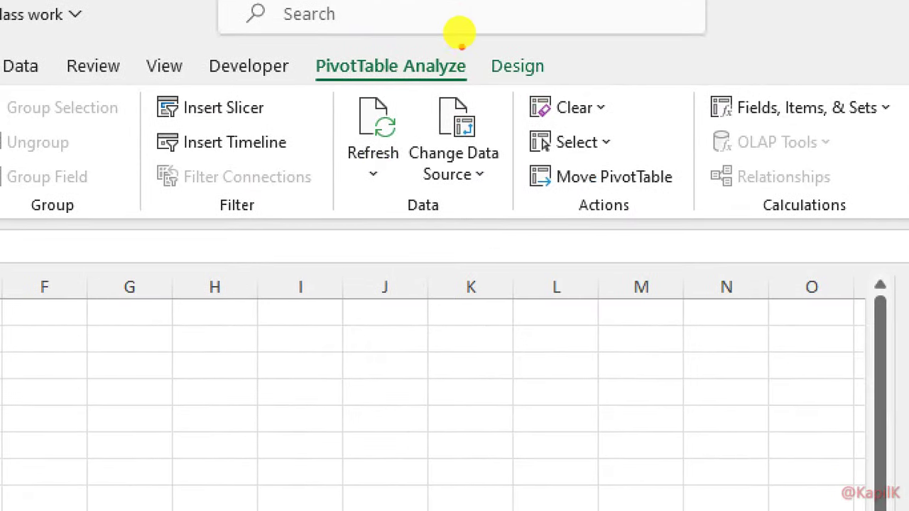
mouse_move(475, 44)
mouse_down()
mouse_move(376, 35)
mouse_move(452, 96)
mouse_move(452, 26)
mouse_up()
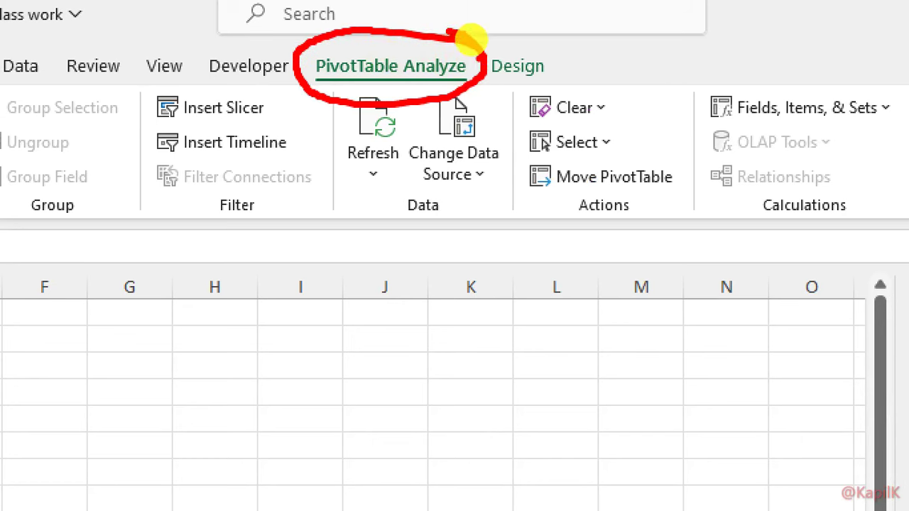
mouse_move(472, 30)
mouse_down()
mouse_move(443, 40)
mouse_move(486, 32)
mouse_up()
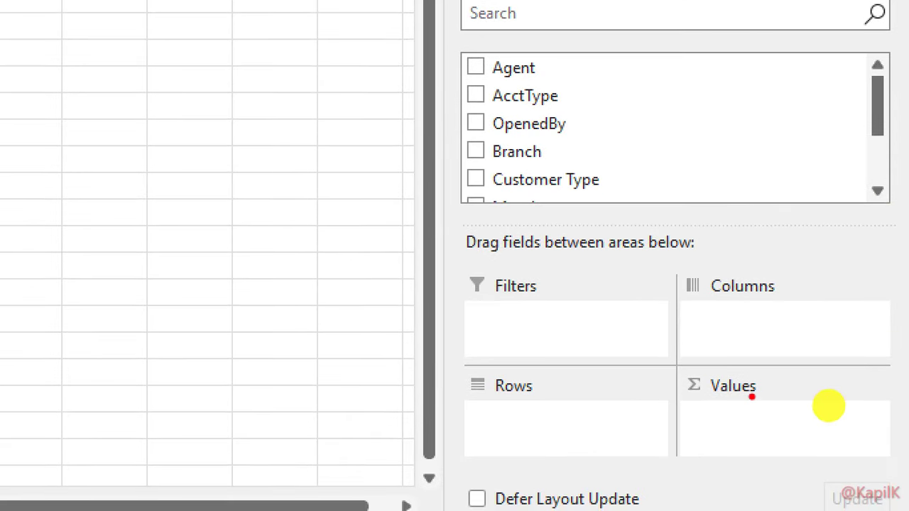
mouse_move(589, 284)
mouse_down()
mouse_move(492, 319)
mouse_move(594, 284)
mouse_up()
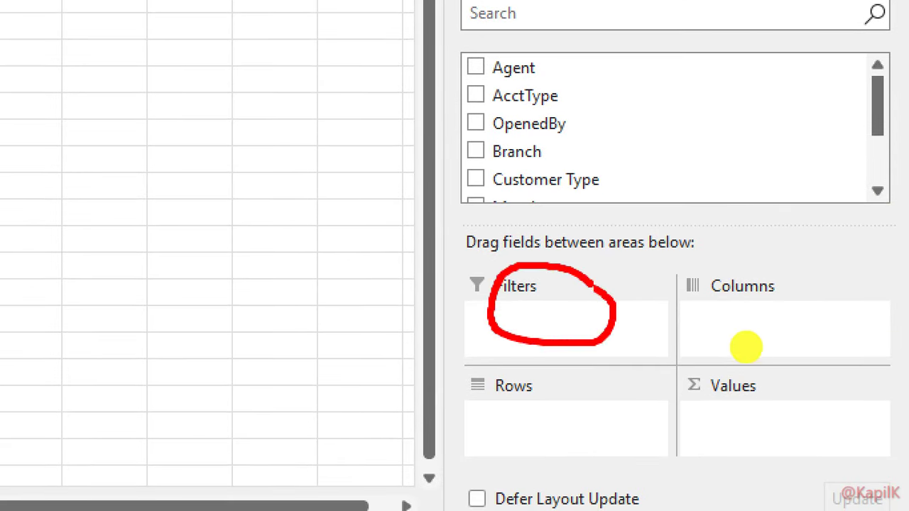
mouse_move(771, 264)
mouse_down()
mouse_move(711, 261)
mouse_move(753, 330)
mouse_move(753, 261)
mouse_up()
drag(483, 347, 565, 374)
mouse_move(767, 376)
mouse_down()
mouse_move(827, 394)
mouse_move(738, 364)
mouse_up()
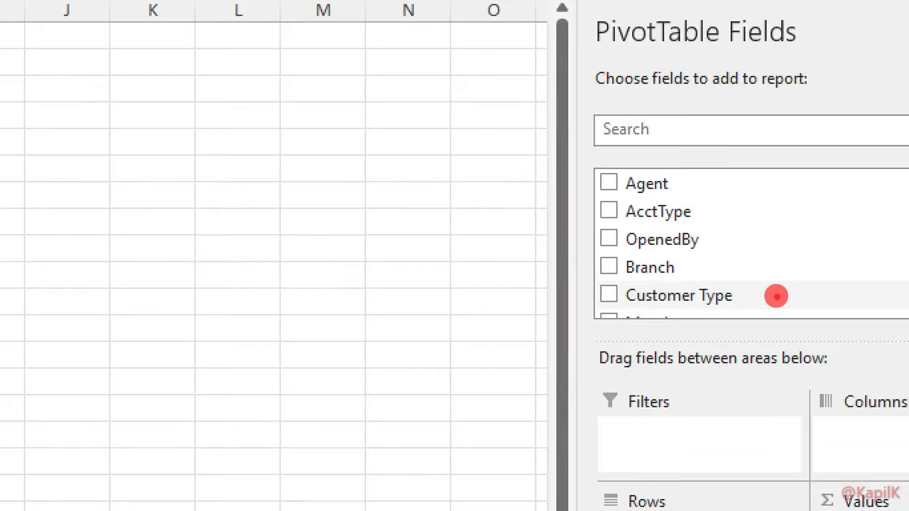
mouse_move(772, 295)
mouse_down()
mouse_move(729, 290)
mouse_move(771, 293)
mouse_move(761, 293)
mouse_move(728, 426)
mouse_move(728, 473)
mouse_move(744, 463)
mouse_up()
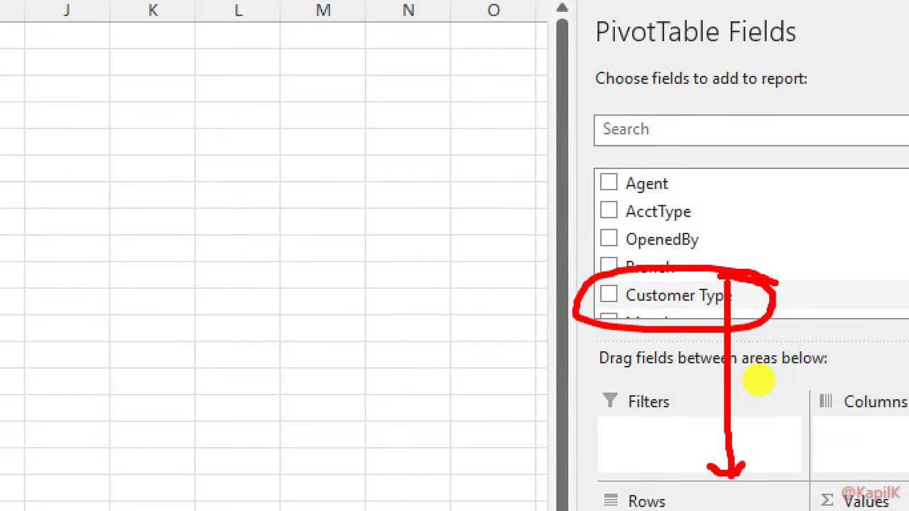
Put Customer Type in Rows so Existing and New appear above Grand Total.
key(Escape)
drag(764, 297, 757, 420)
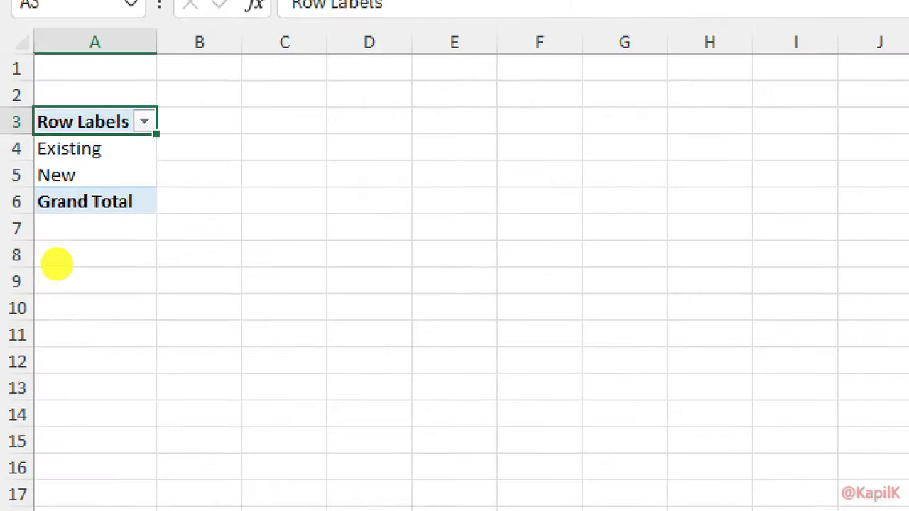
drag(111, 162, 35, 186)
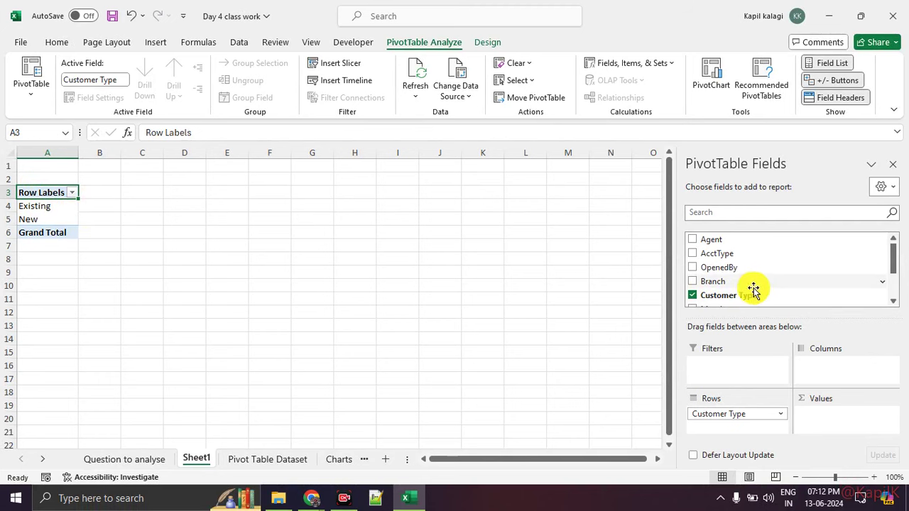
scroll(757, 288, down, 2)
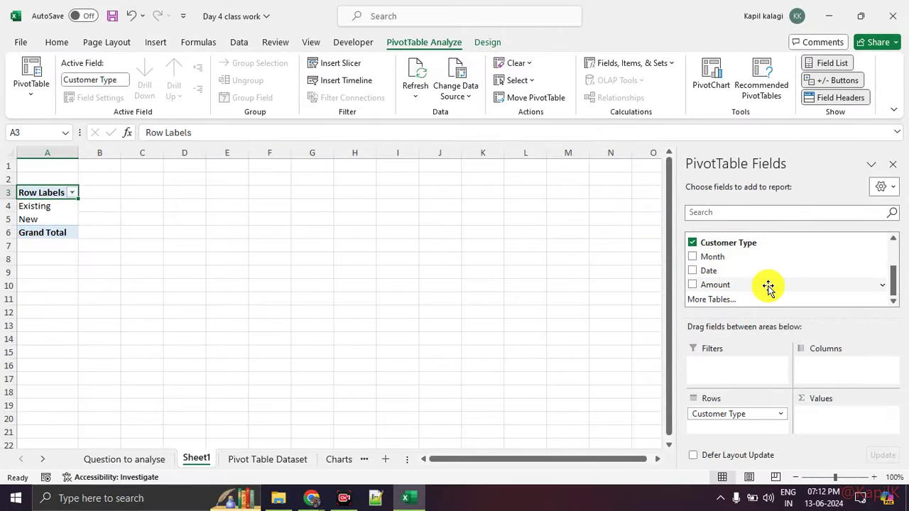
Add Amount to Values: Existing 4253879, New 2241296, Grand Total 6495175.
drag(769, 287, 850, 424)
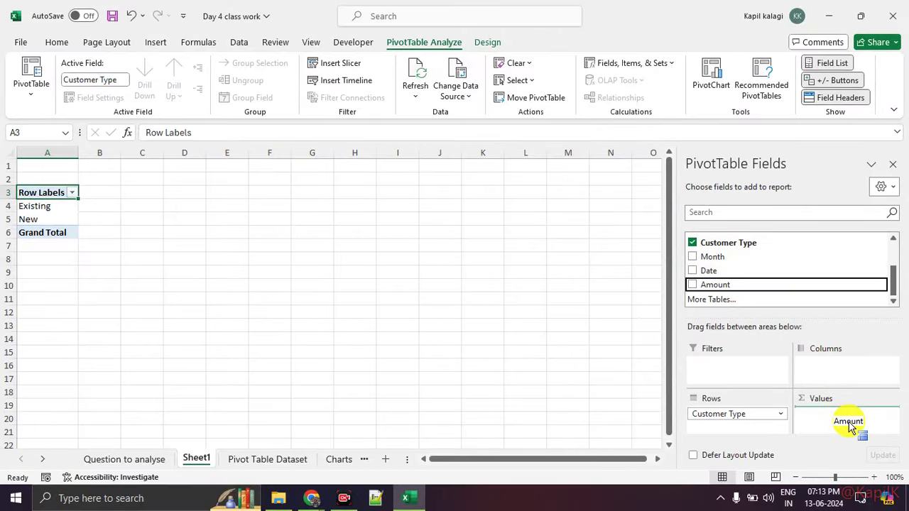
drag(850, 424, 848, 422)
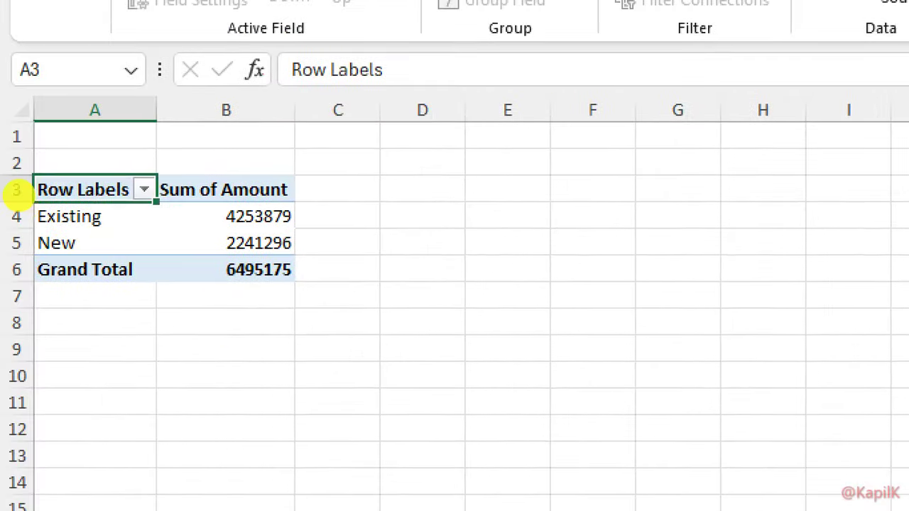
mouse_move(36, 217)
mouse_down()
mouse_move(101, 220)
mouse_move(32, 229)
mouse_up()
drag(134, 212, 152, 190)
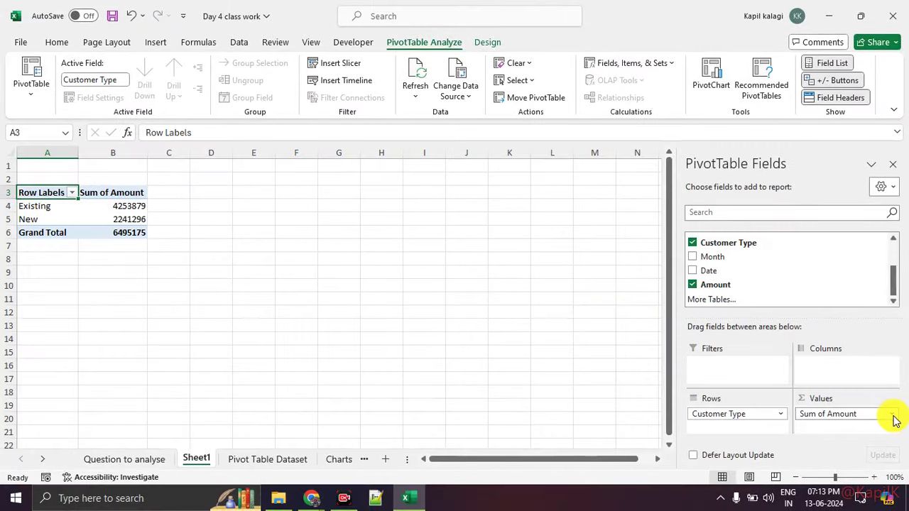
click(893, 417)
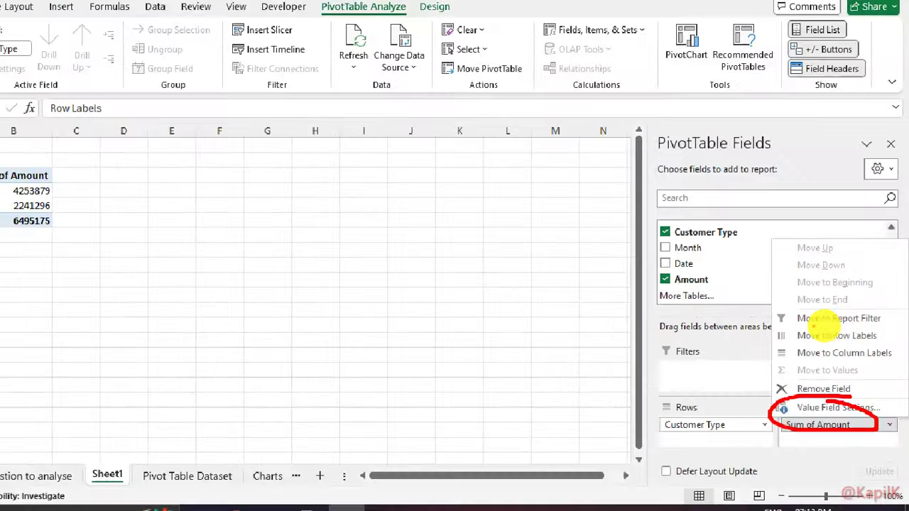
click(878, 353)
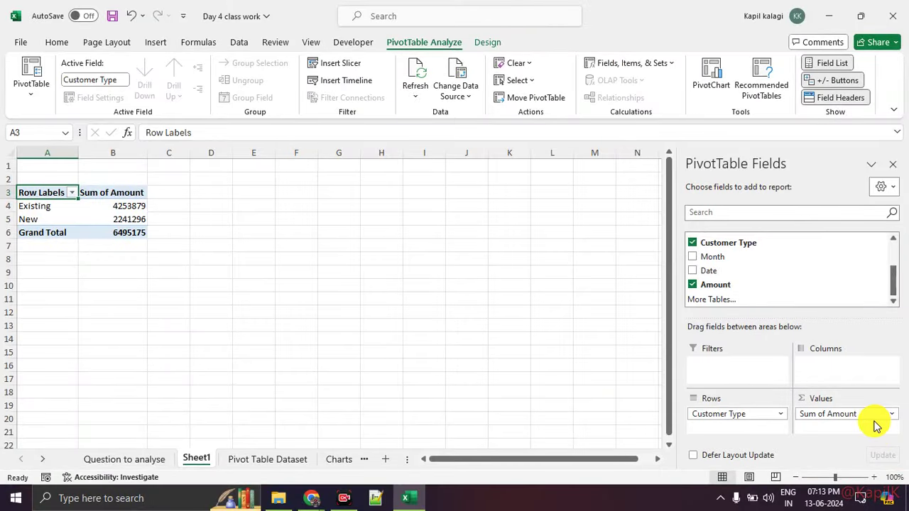
click(867, 414)
Switch the Amount value field from Sum to Average in Value Field Settings.
click(845, 398)
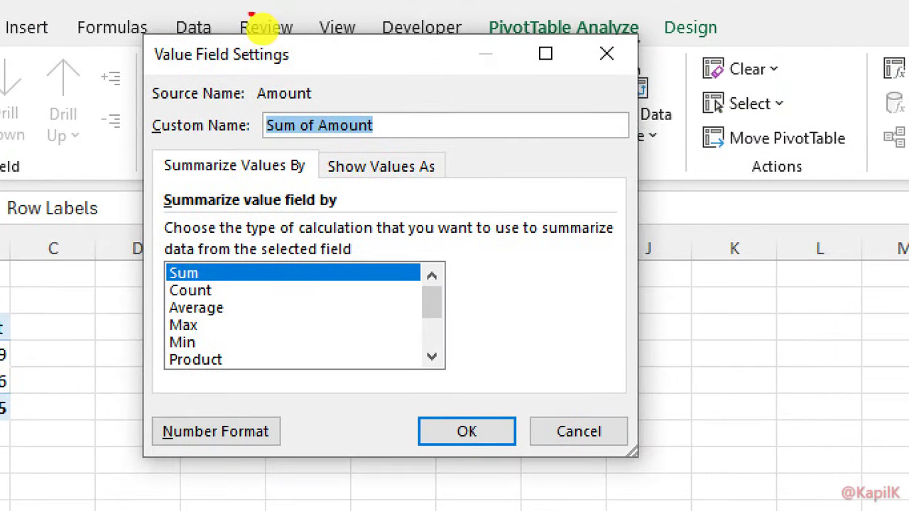
drag(262, 27, 274, 55)
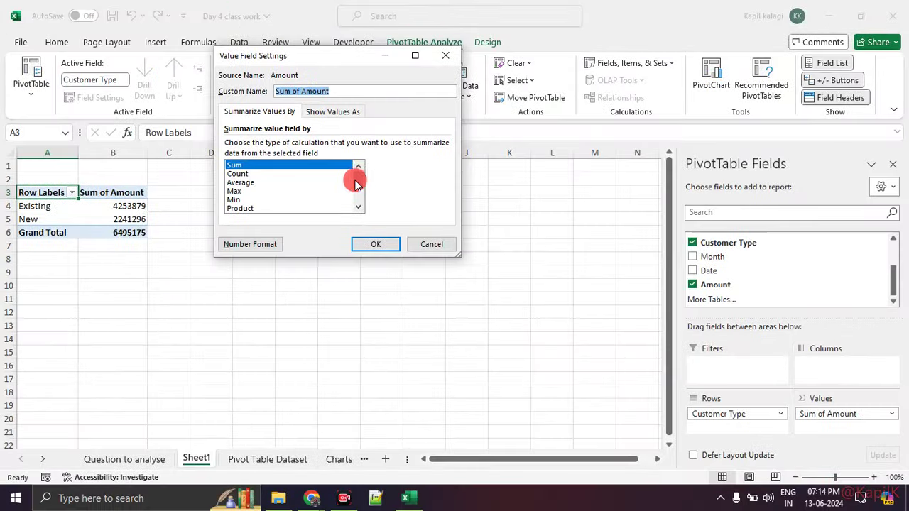
drag(356, 181, 359, 206)
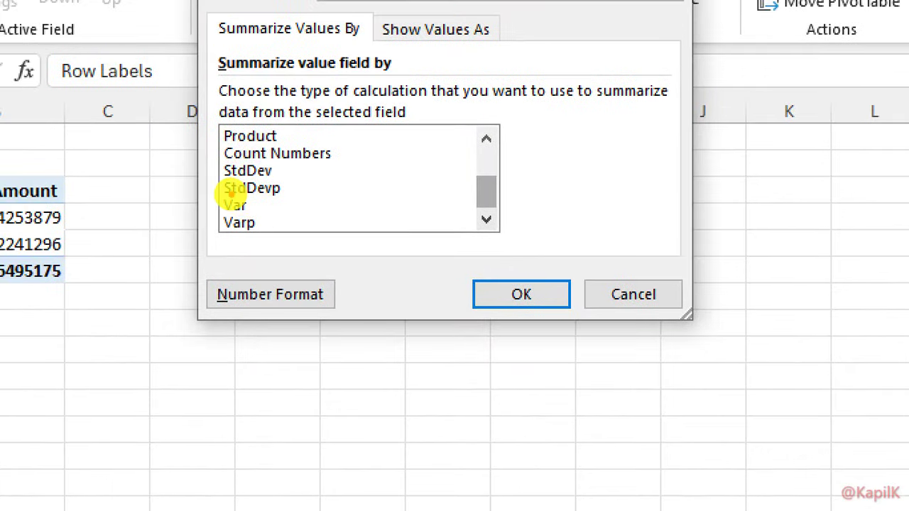
mouse_move(201, 160)
mouse_down()
mouse_move(226, 151)
mouse_move(201, 201)
mouse_up()
click(206, 225)
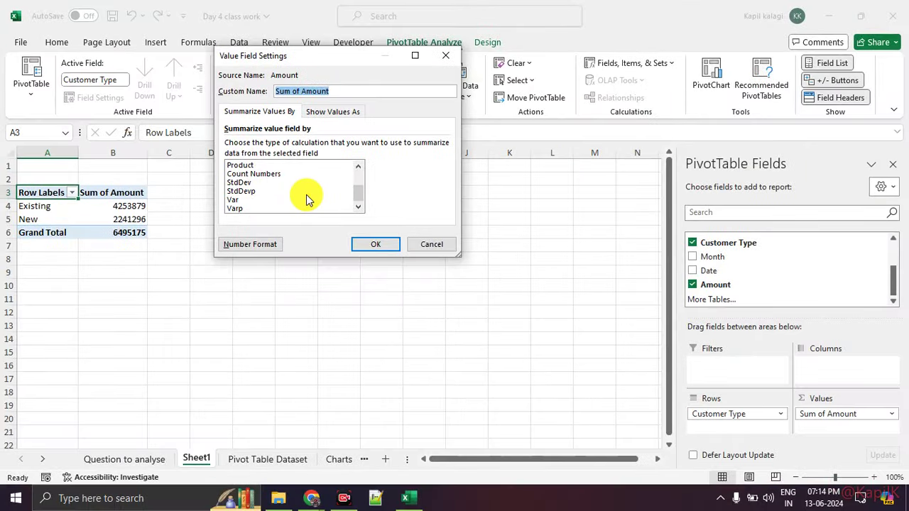
scroll(306, 195, up, 2)
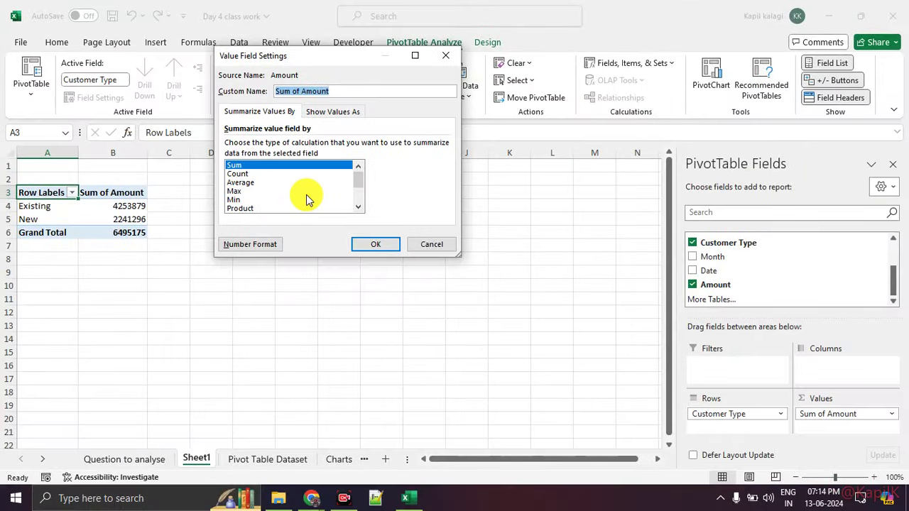
click(249, 184)
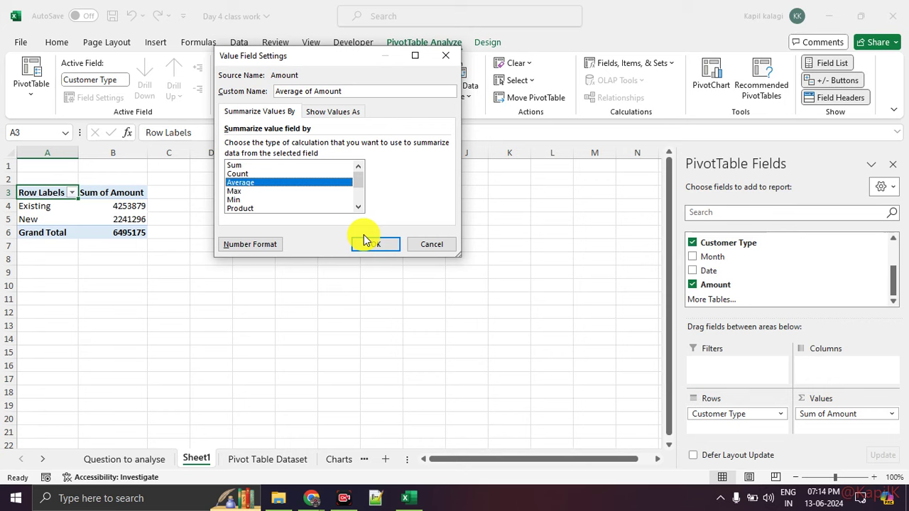
click(372, 242)
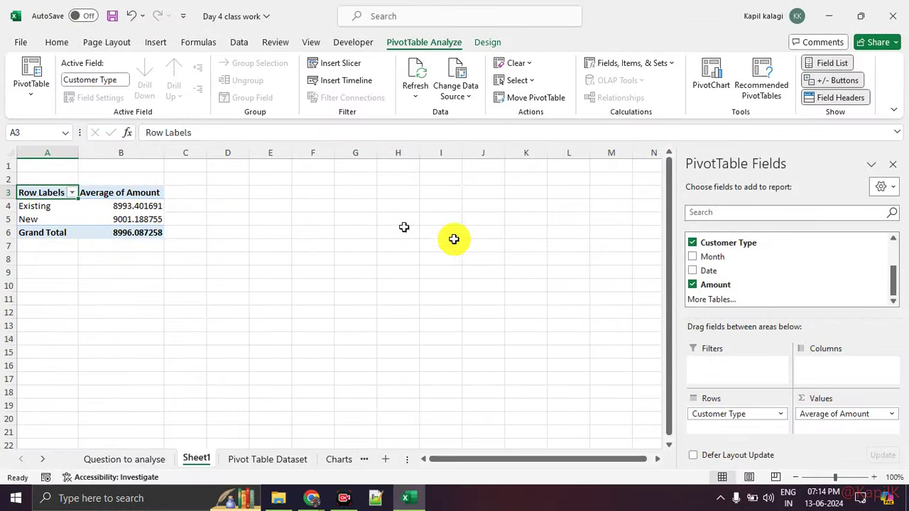
Bring up the field menu for Average of Amount in the Values area.
click(892, 416)
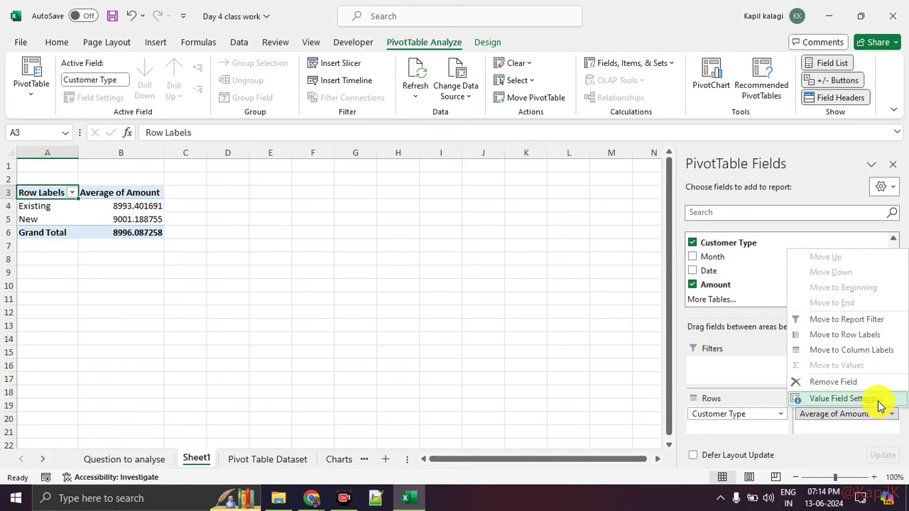
Summarize Amount by Max instead of Average, giving Existing 90000 and New 75000.
click(880, 406)
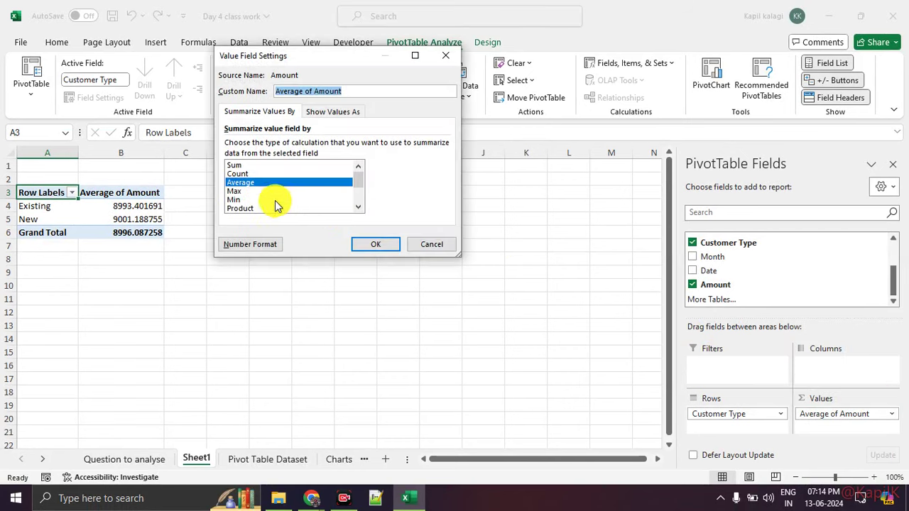
click(263, 191)
click(375, 242)
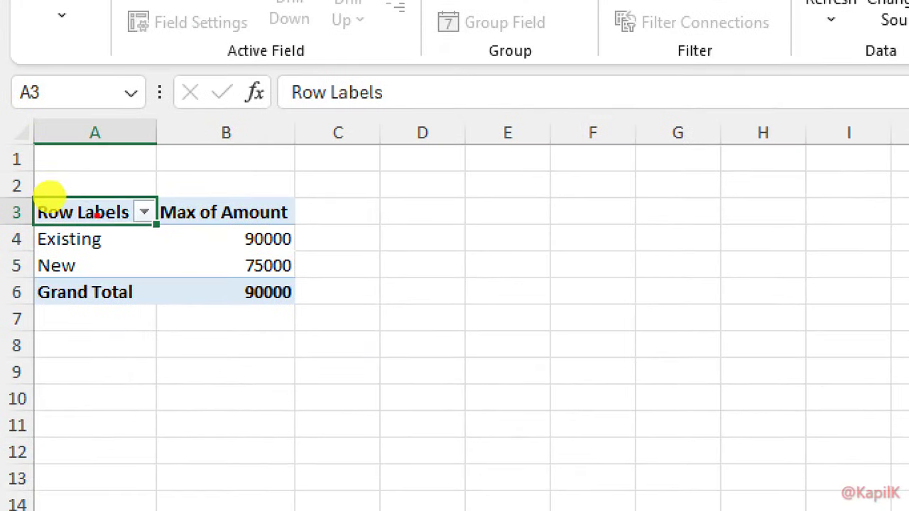
drag(114, 236, 205, 238)
drag(110, 270, 197, 263)
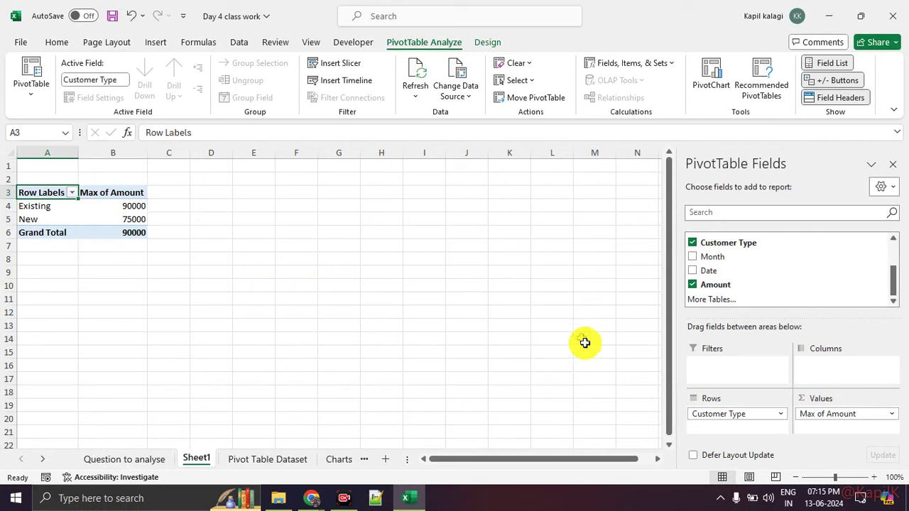
Browse the Max of Amount field menus and right-click options for B3:B5 without changing anything.
click(893, 414)
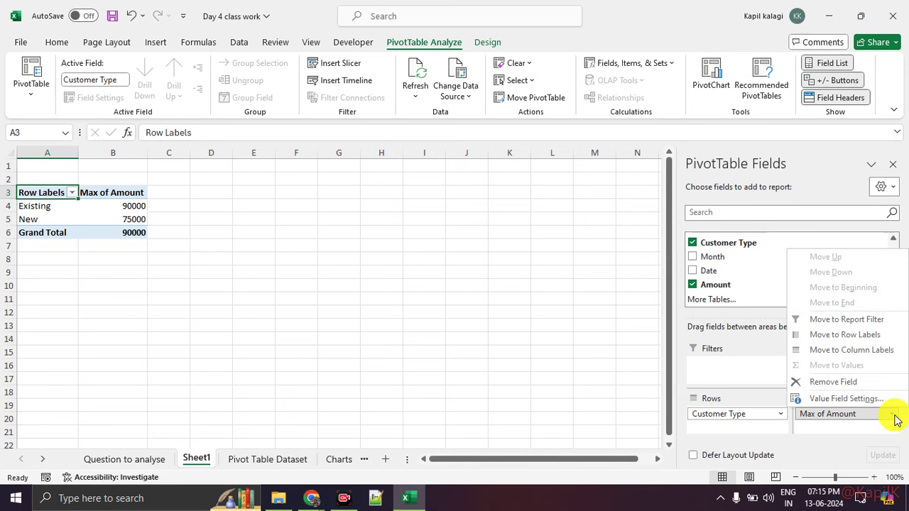
click(894, 416)
click(893, 416)
click(840, 399)
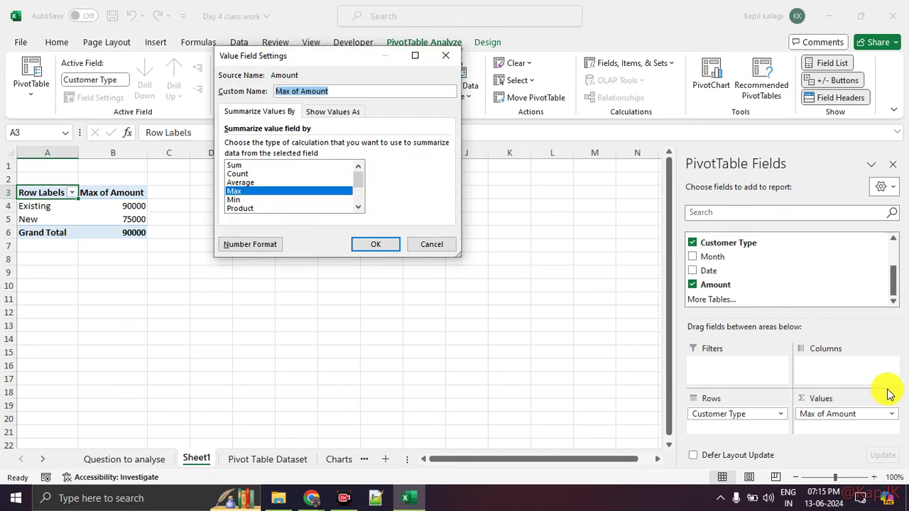
key(Escape)
drag(122, 195, 125, 231)
right_click(124, 227)
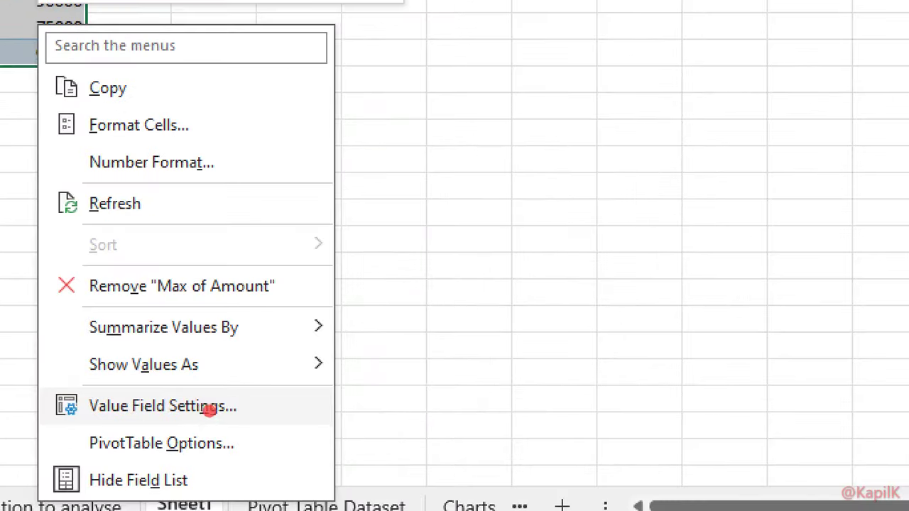
drag(227, 399, 202, 402)
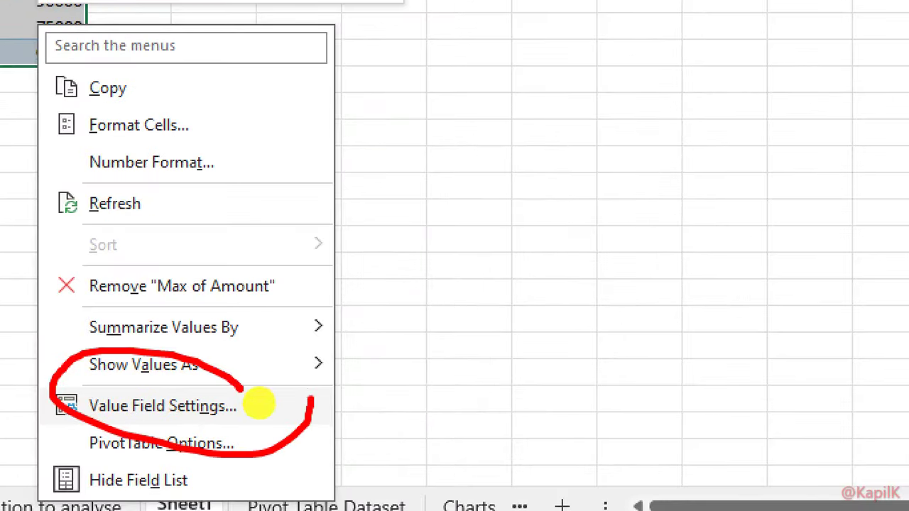
key(Escape)
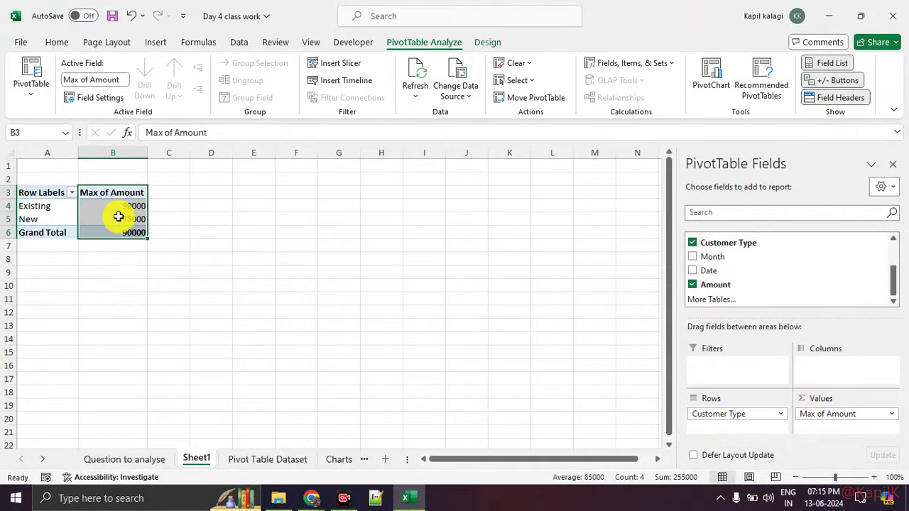
Open Value Field Settings for Max of Amount from the pivot values and choose Sum.
right_click(119, 221)
click(186, 406)
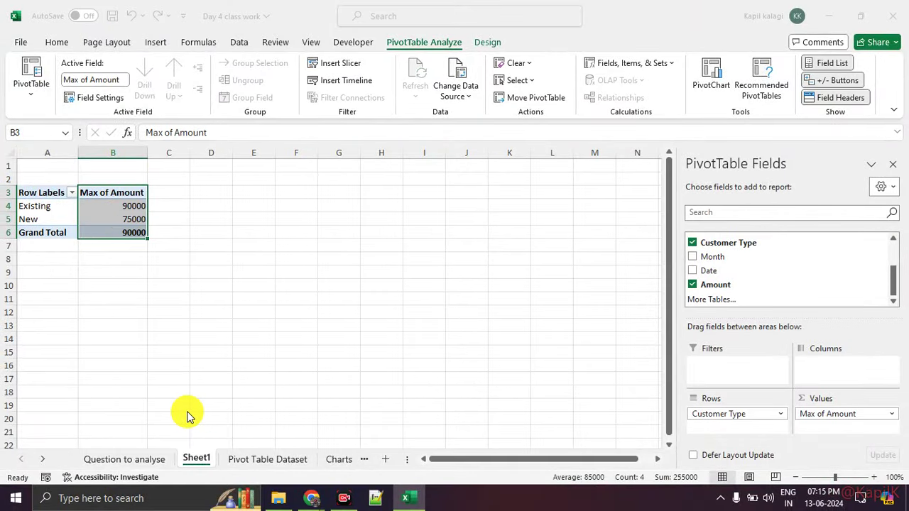
drag(174, 278, 329, 128)
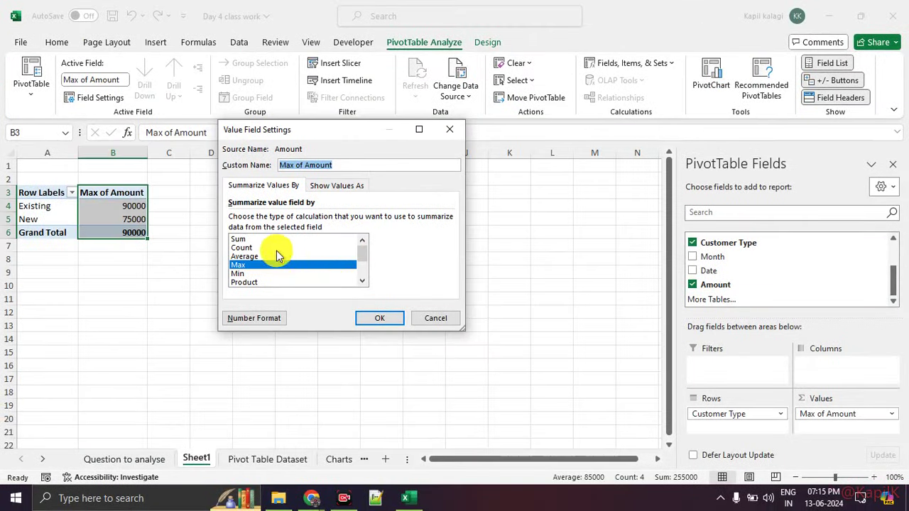
click(264, 240)
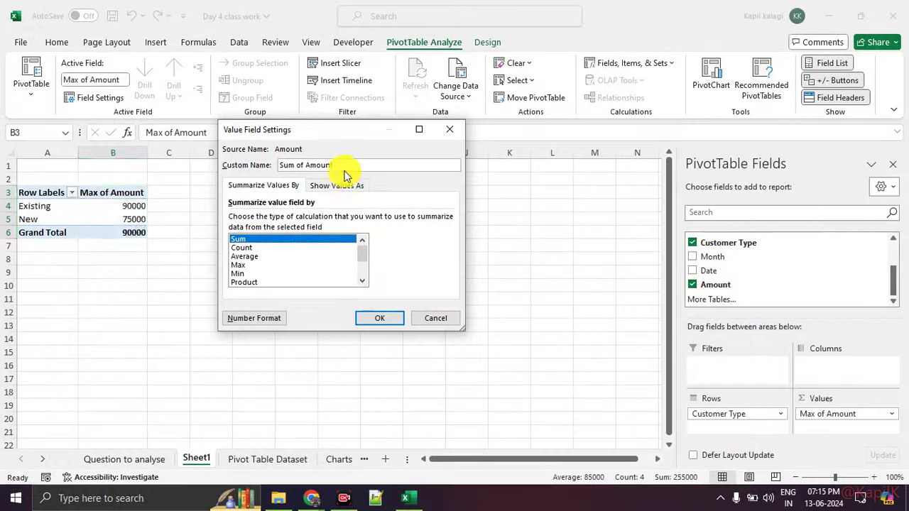
Show Sum of Amount as % of Grand Total: Existing 65.49%, New 34.51%.
click(348, 185)
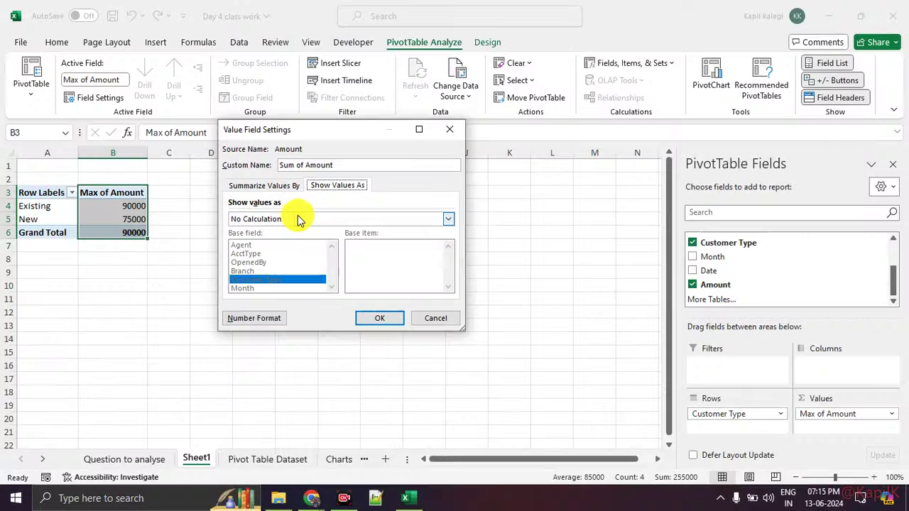
click(300, 216)
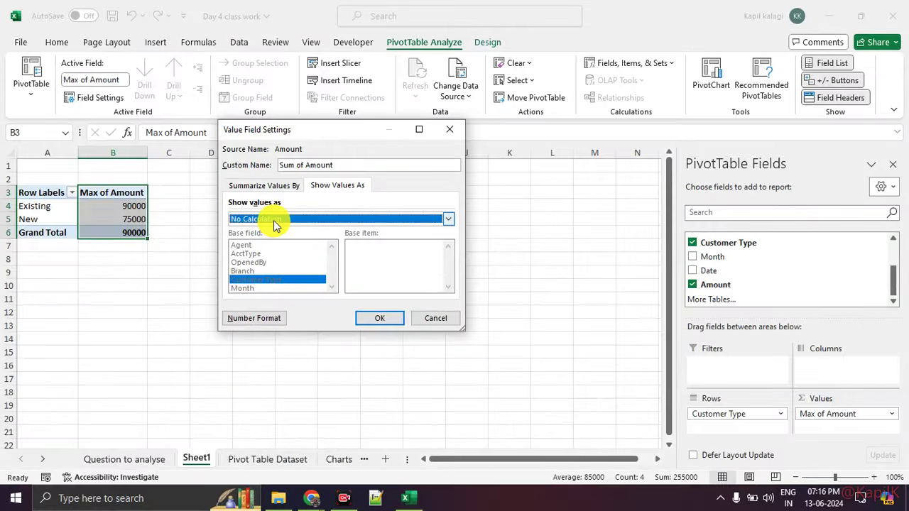
click(274, 219)
click(282, 234)
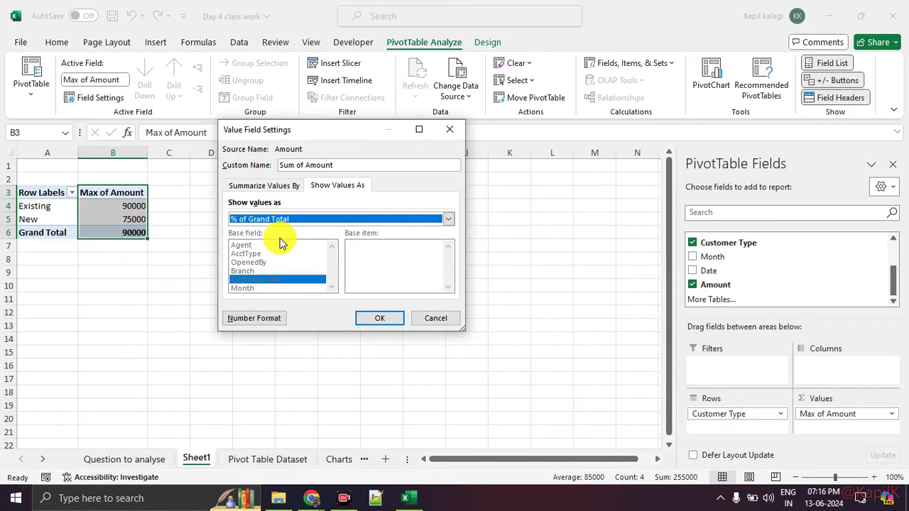
click(384, 321)
click(178, 312)
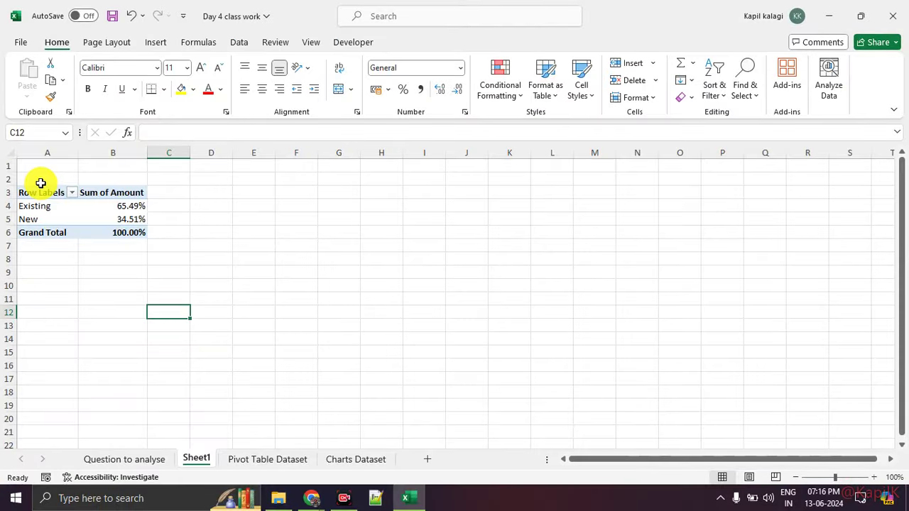
On the Question to analyse sheet, delete the Branch / Total No of account table in H11:N19.
click(130, 462)
scroll(142, 360, up, 2)
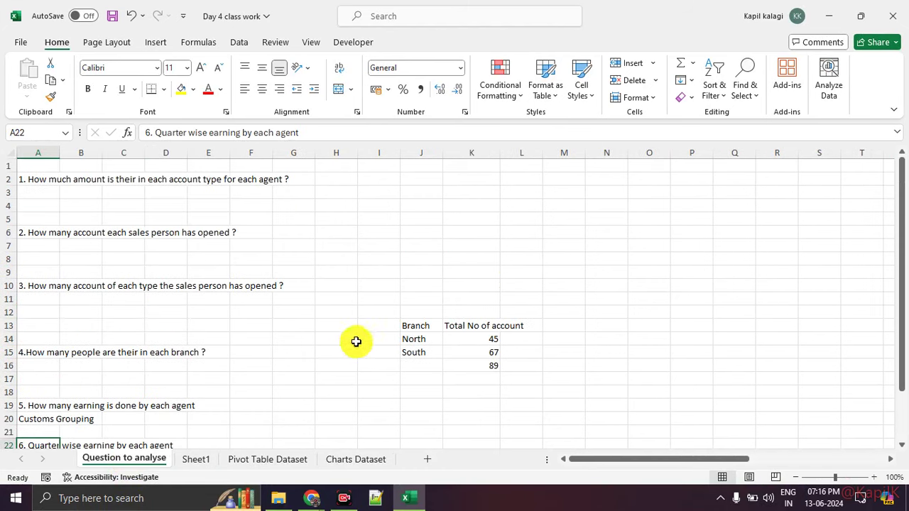
drag(348, 299, 583, 404)
key(Delete)
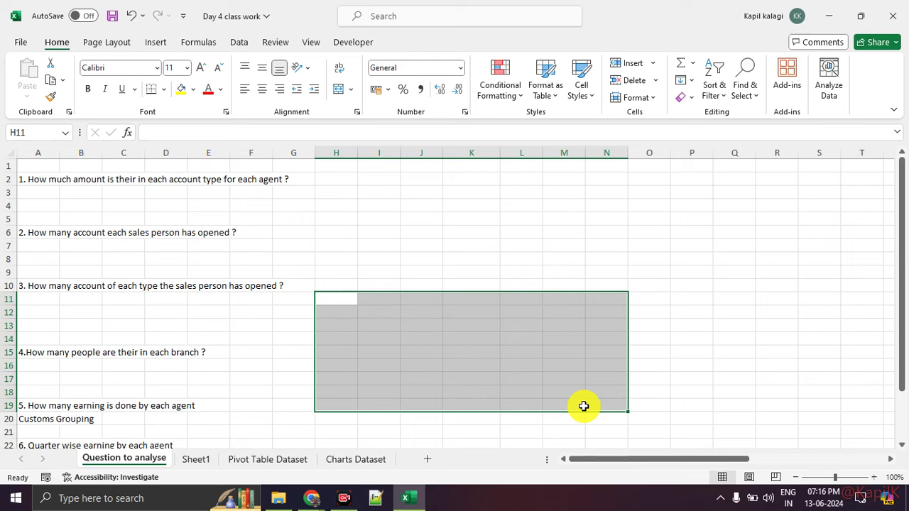
click(389, 283)
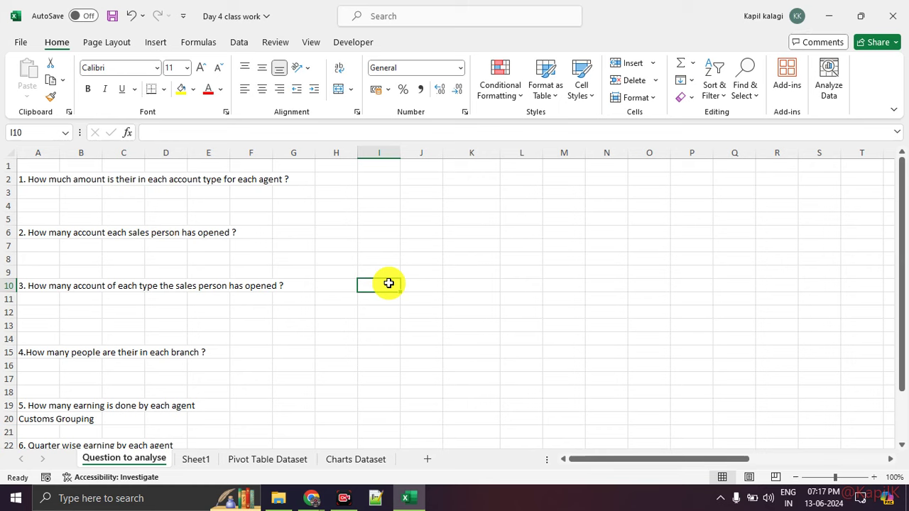
Enter the headings amount, account type and agent in K6:M6, fixing the agent typo.
click(470, 232)
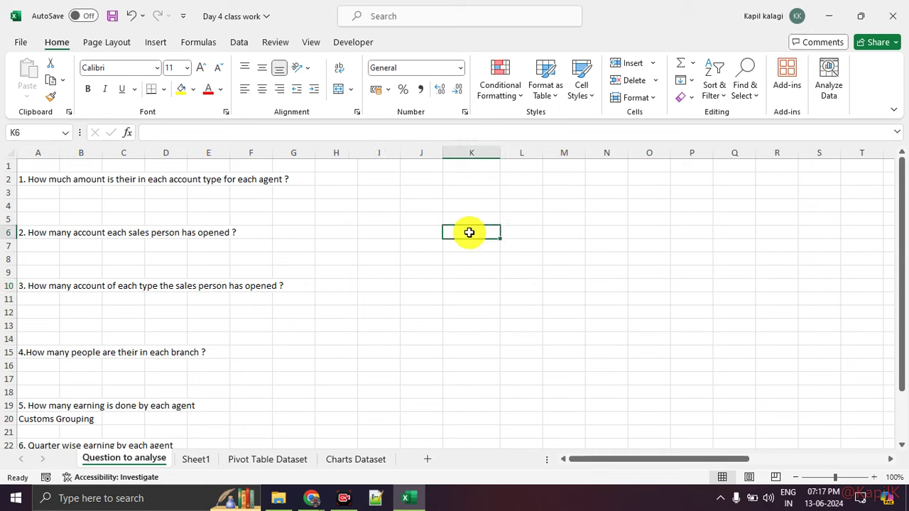
text(amount)
key(Return)
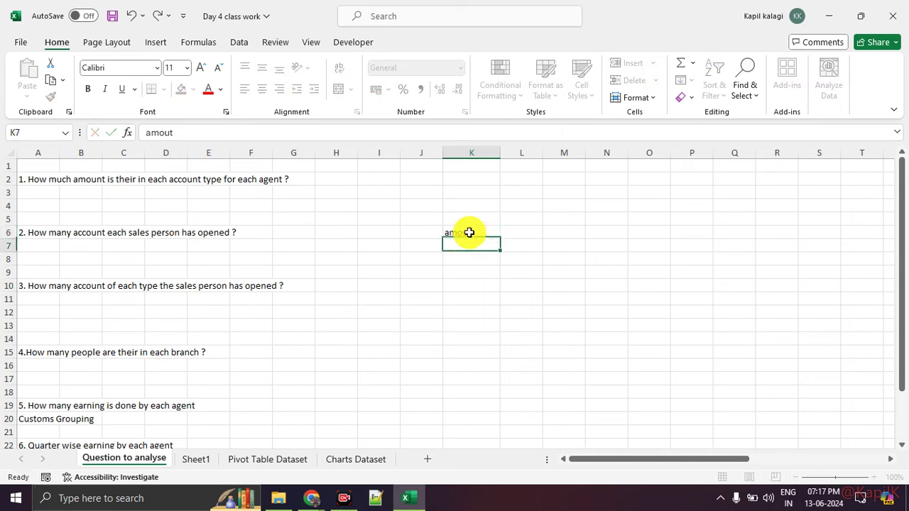
key(Up)
key(Right)
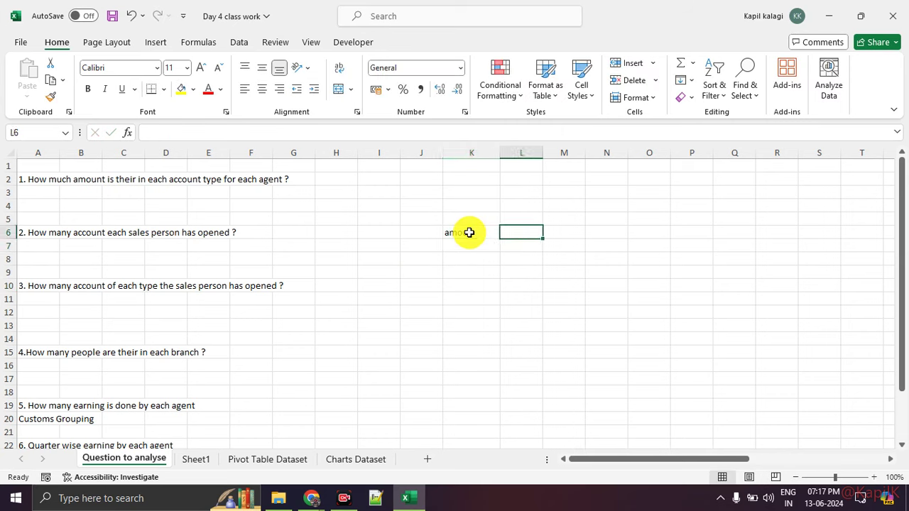
text(account type)
key(Return)
key(Up)
key(Right)
text(agrnt)
key(Return)
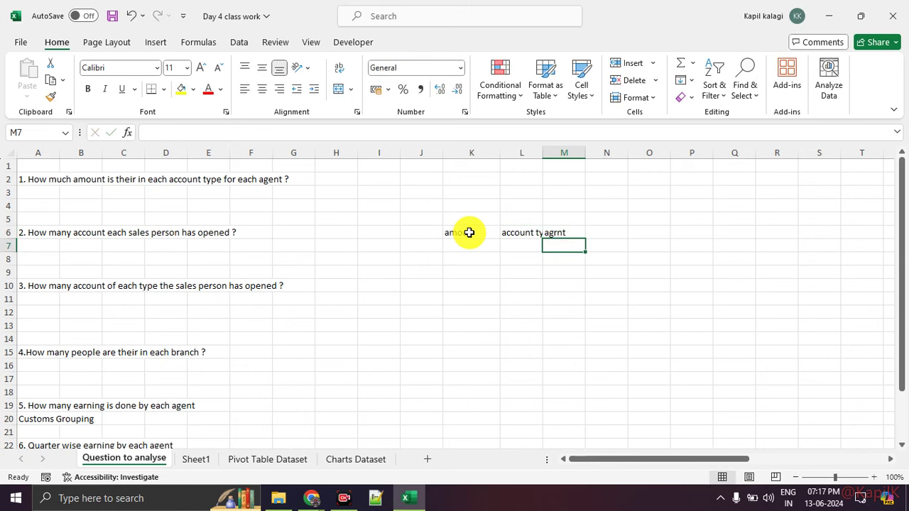
key(Up)
text(agent)
key(Return)
Sketch the planned pivot layout around the headings, then erase the ink and return to Pivot Table Dataset.
key(Left)
key(Left)
key(Down)
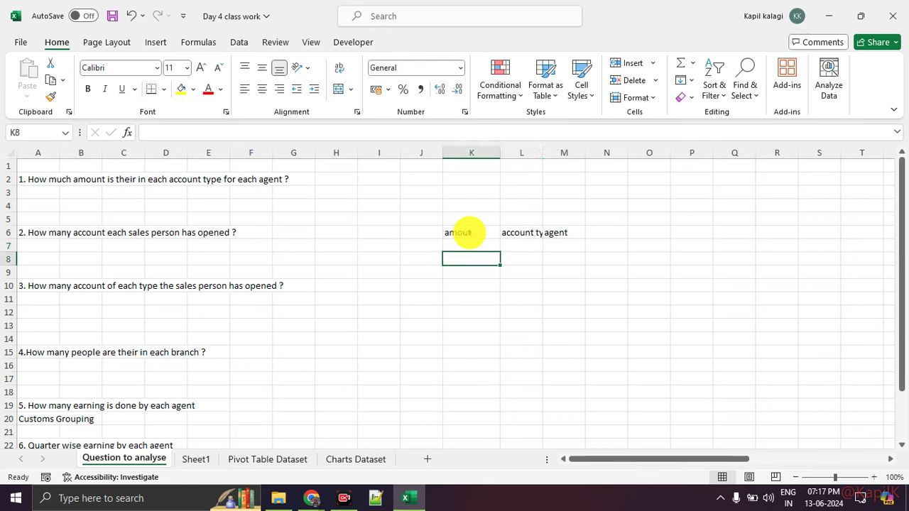
drag(483, 275, 487, 339)
drag(507, 265, 595, 265)
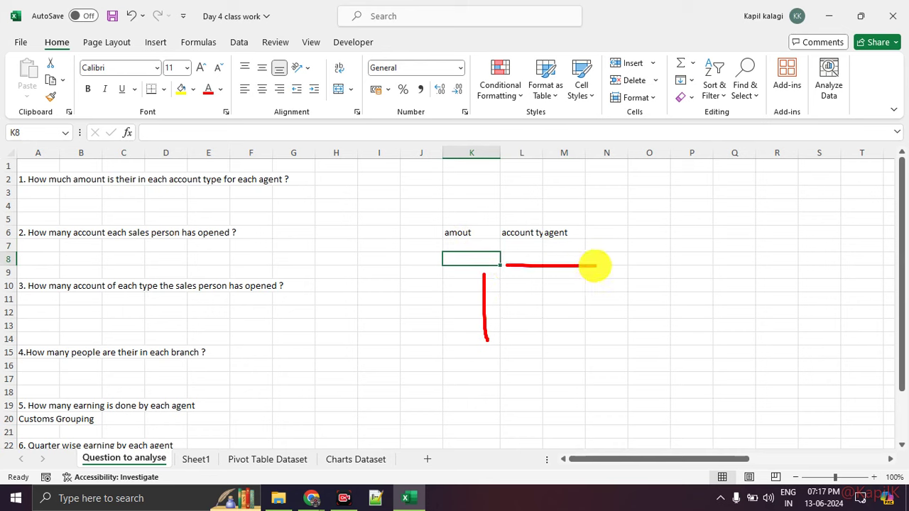
drag(458, 217, 425, 222)
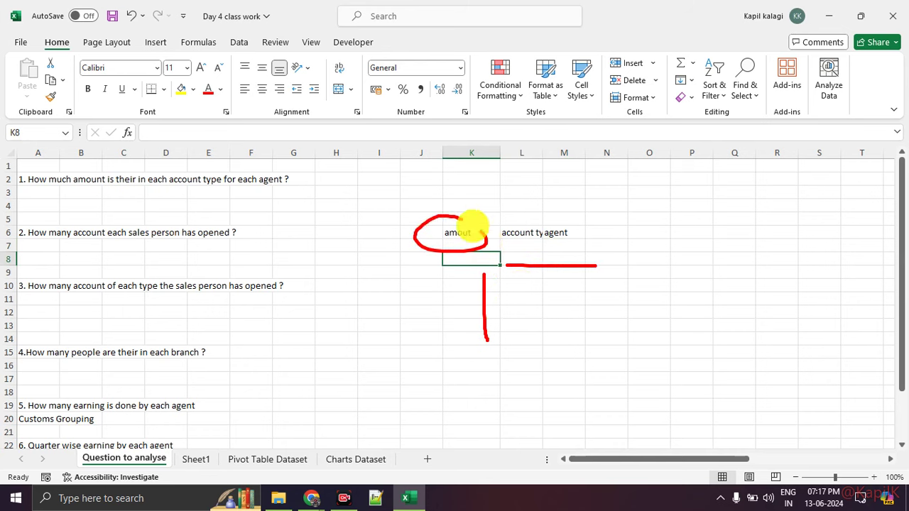
mouse_move(556, 287)
mouse_down()
mouse_move(558, 328)
mouse_move(609, 319)
mouse_up()
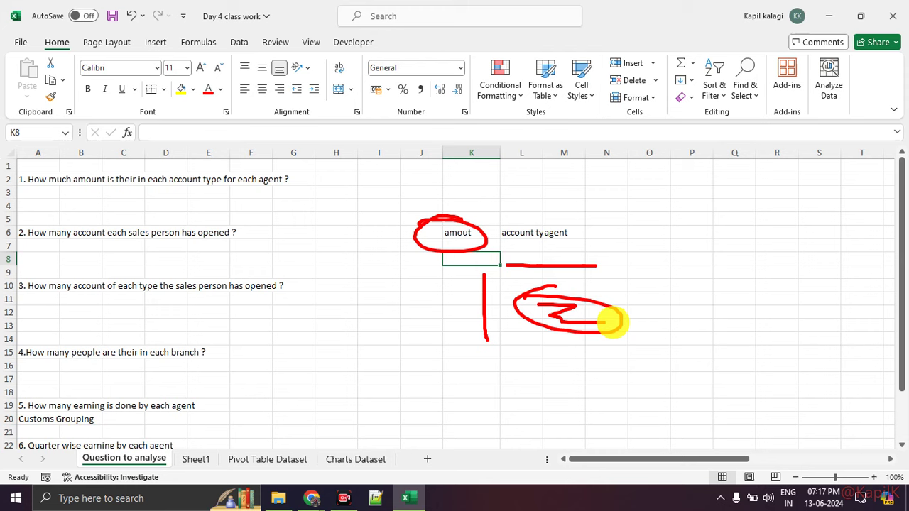
drag(440, 292, 506, 301)
drag(527, 253, 527, 271)
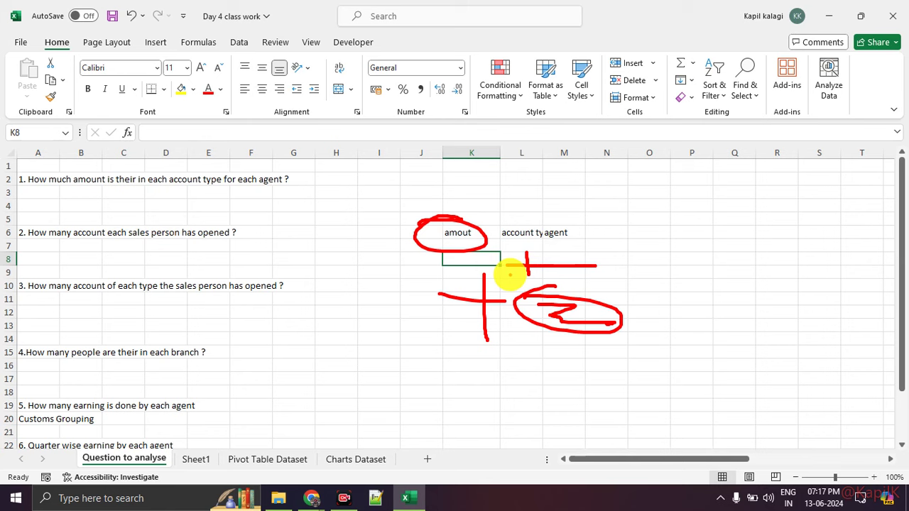
key(Escape)
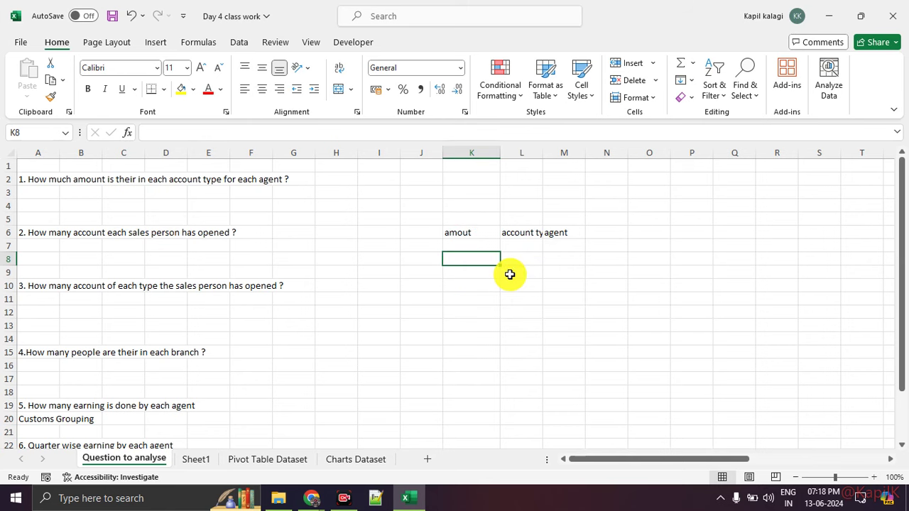
click(266, 460)
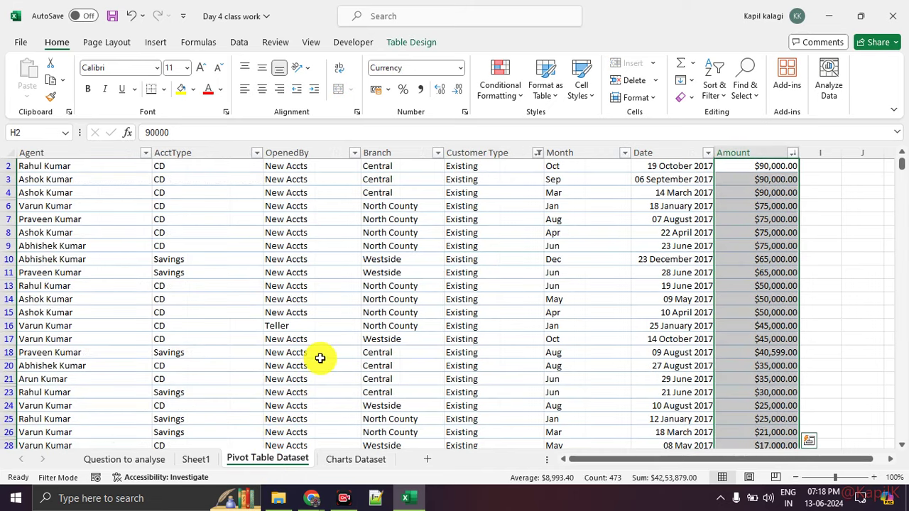
Scroll to the Bank_Data table's header and select cells in its Amount and AcctType columns.
scroll(497, 355, up, 1)
click(762, 305)
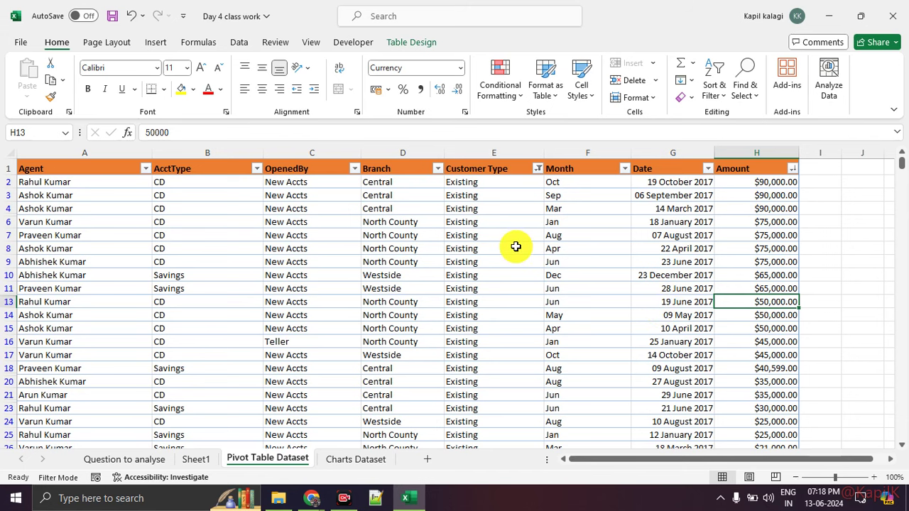
click(246, 301)
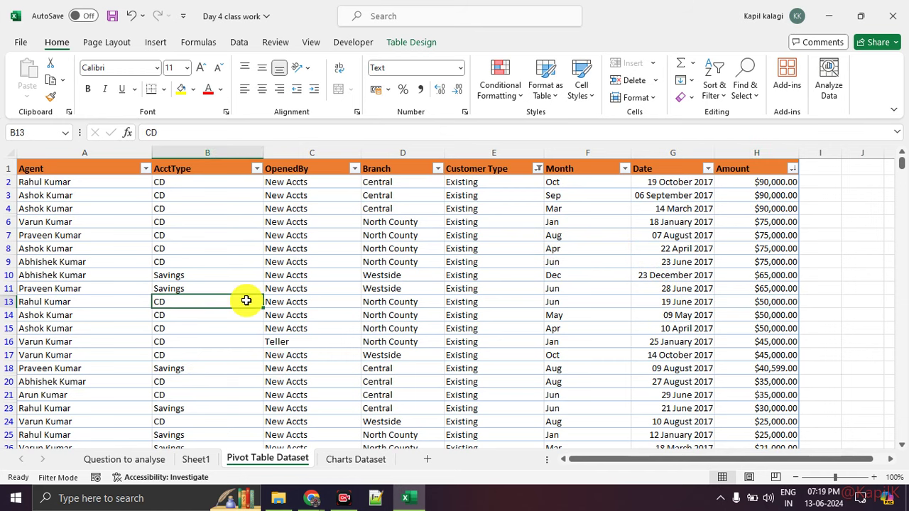
Insert PivotTable2 from Bank_Data onto a new worksheet, noting the new Sheet2 tab beside Sheet1.
click(156, 43)
click(32, 74)
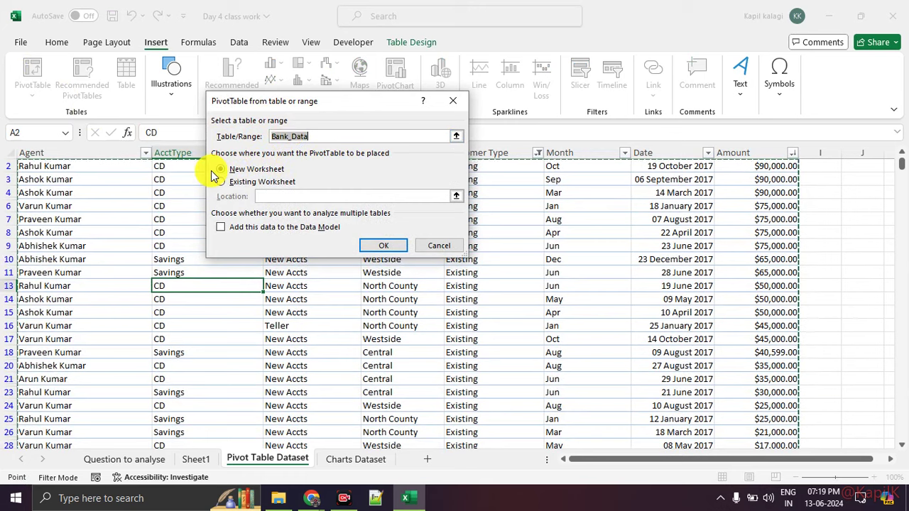
click(377, 241)
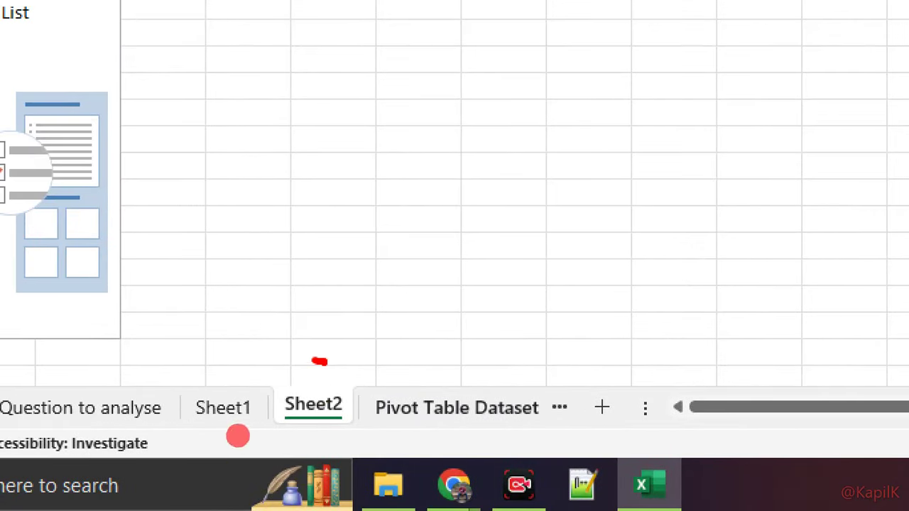
drag(238, 436, 244, 440)
drag(182, 441, 233, 467)
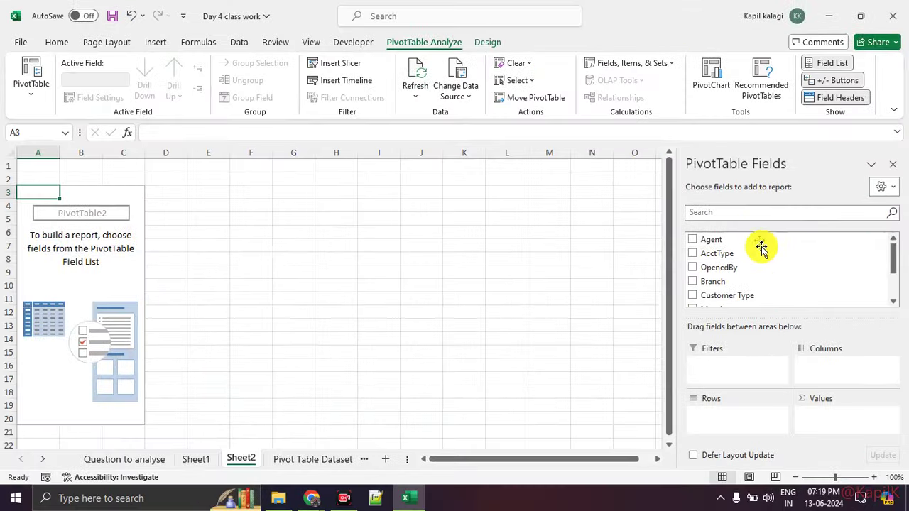
click(485, 44)
click(446, 45)
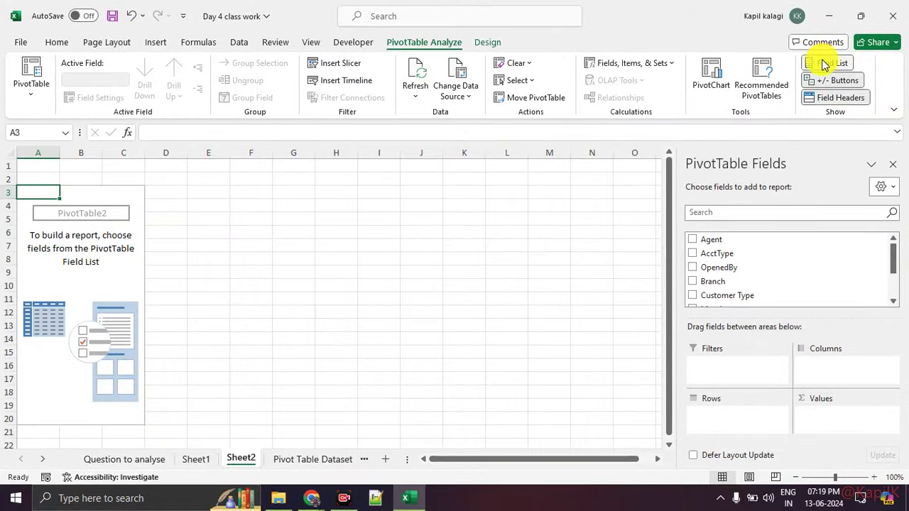
click(825, 64)
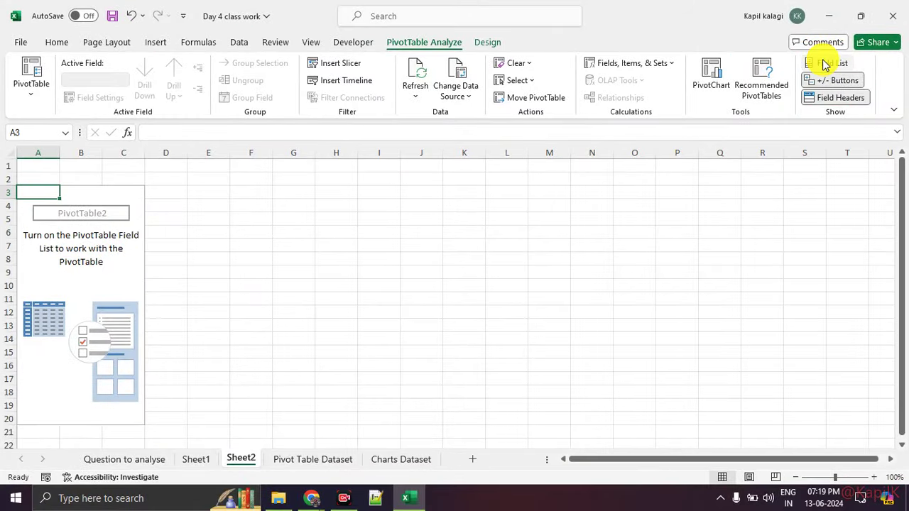
click(826, 63)
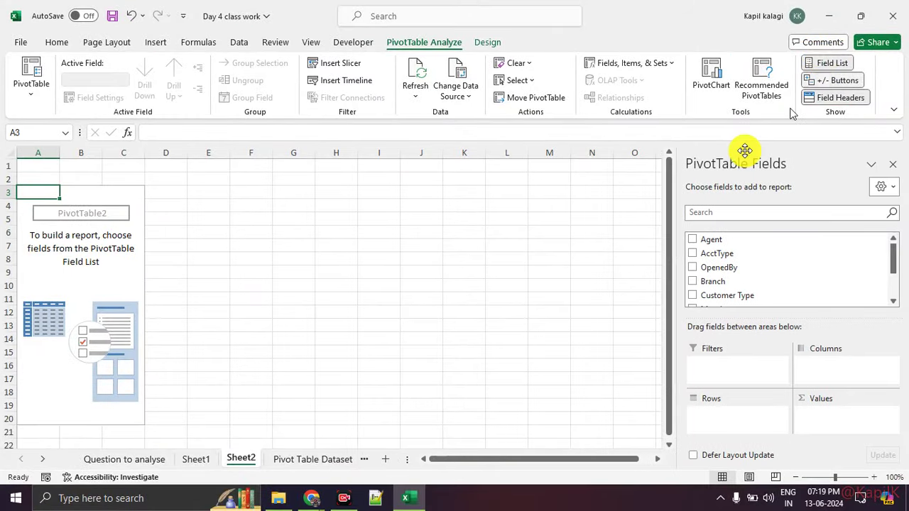
click(412, 277)
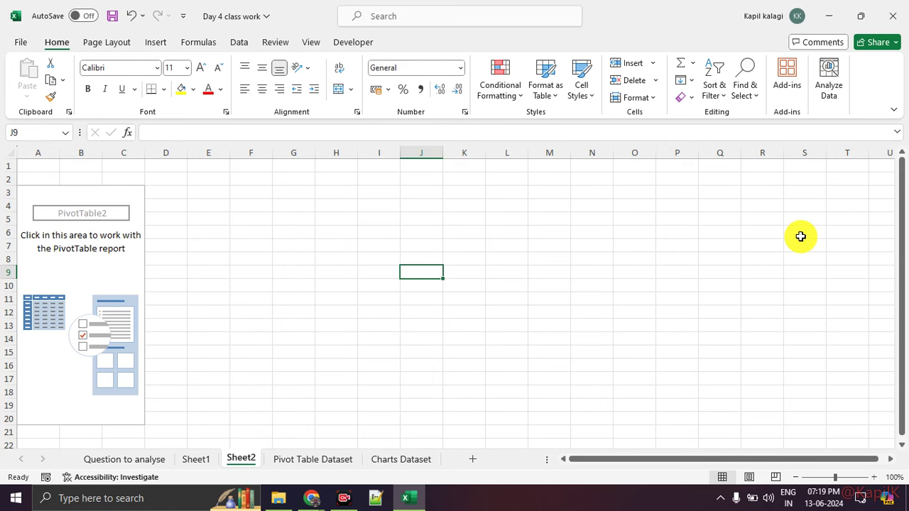
click(124, 270)
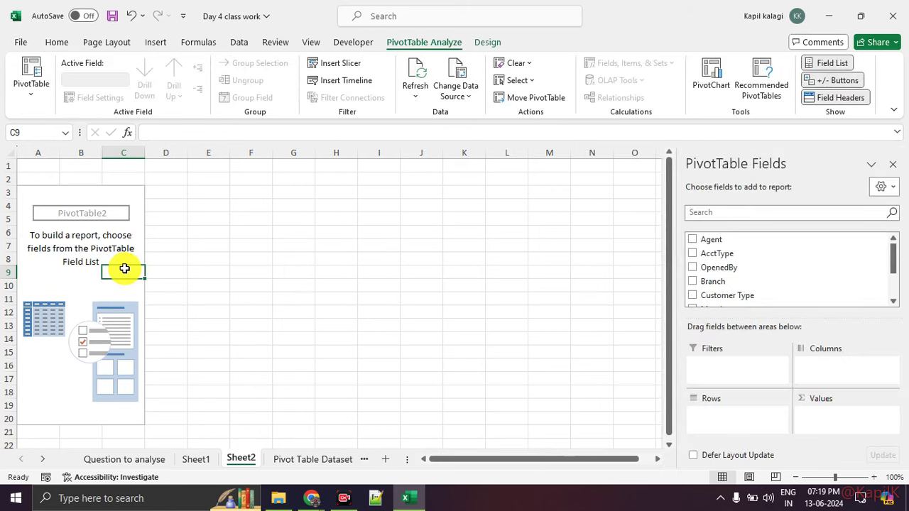
click(319, 287)
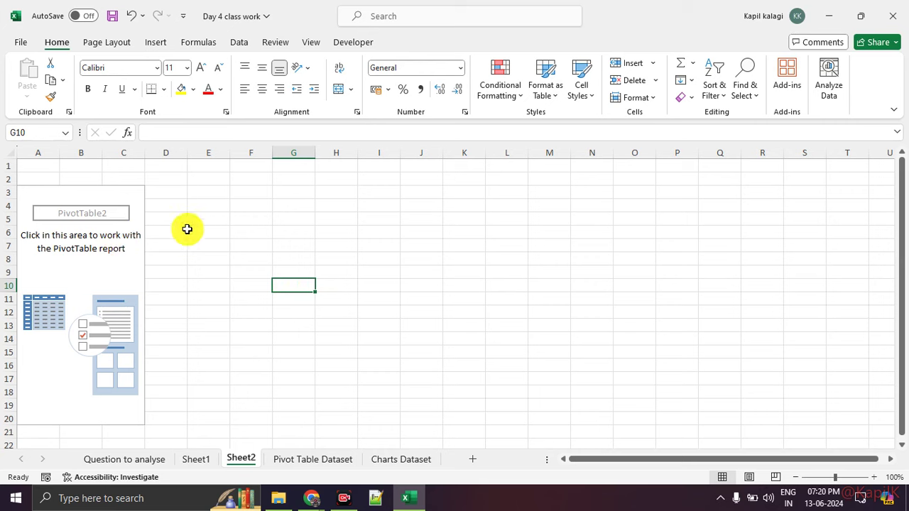
click(114, 258)
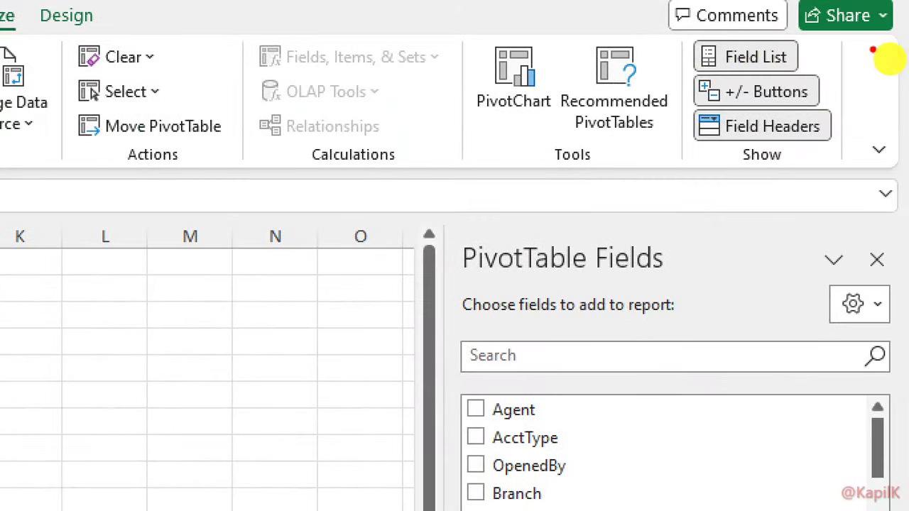
drag(856, 42, 859, 41)
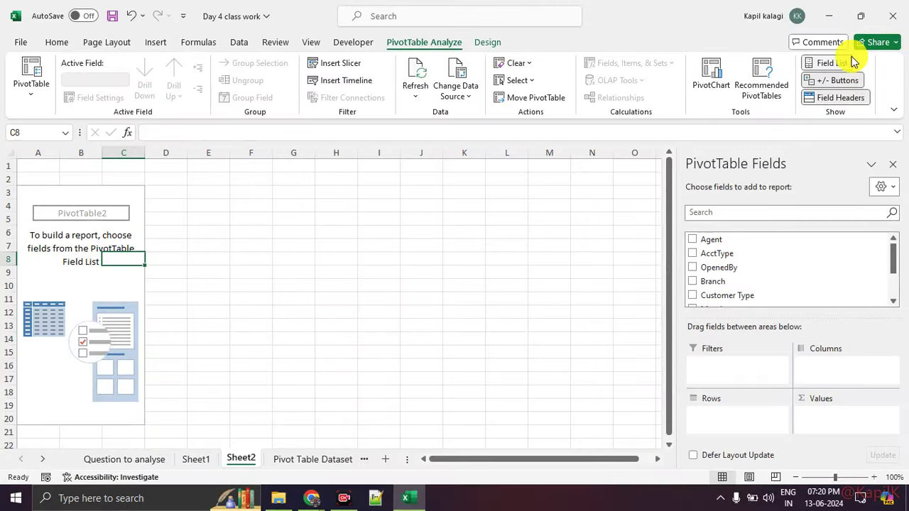
click(851, 63)
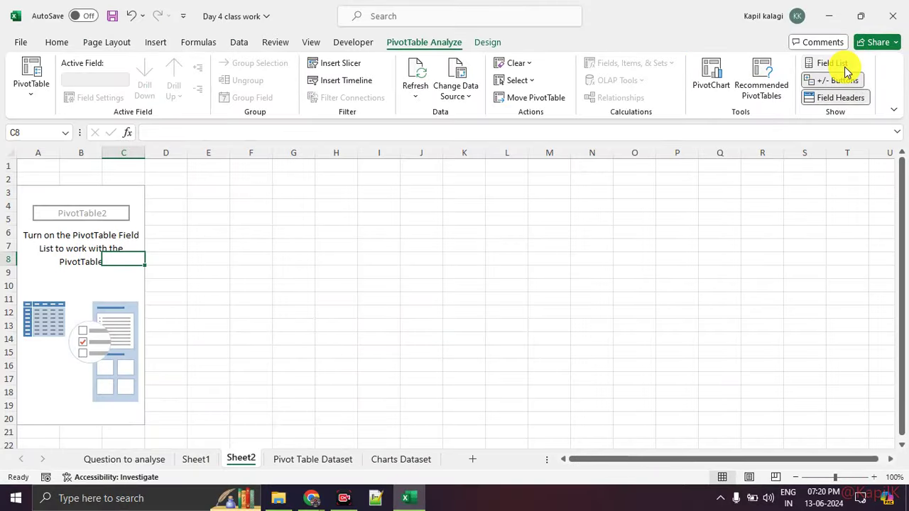
click(840, 65)
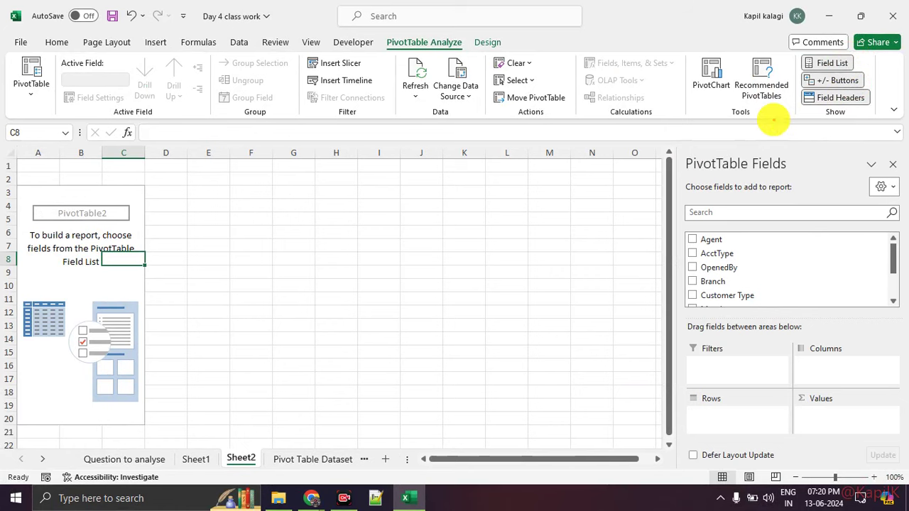
drag(790, 96, 788, 91)
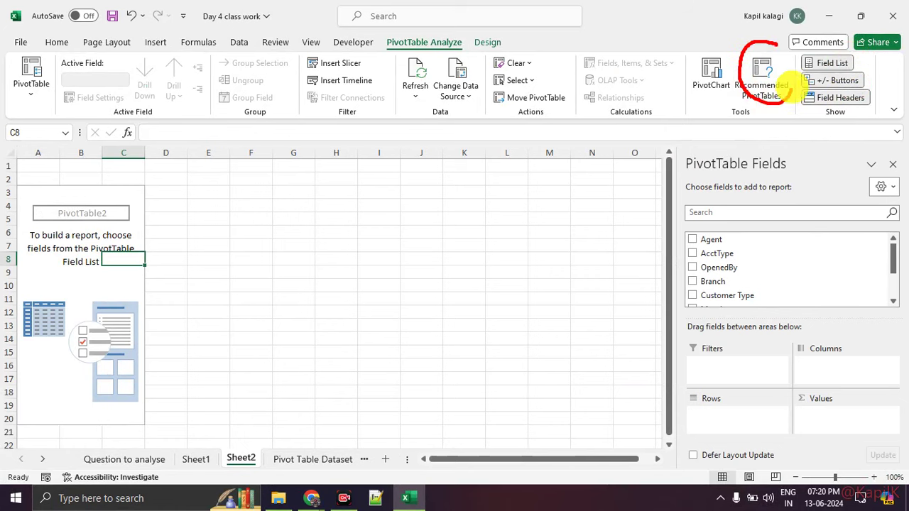
click(766, 85)
click(766, 86)
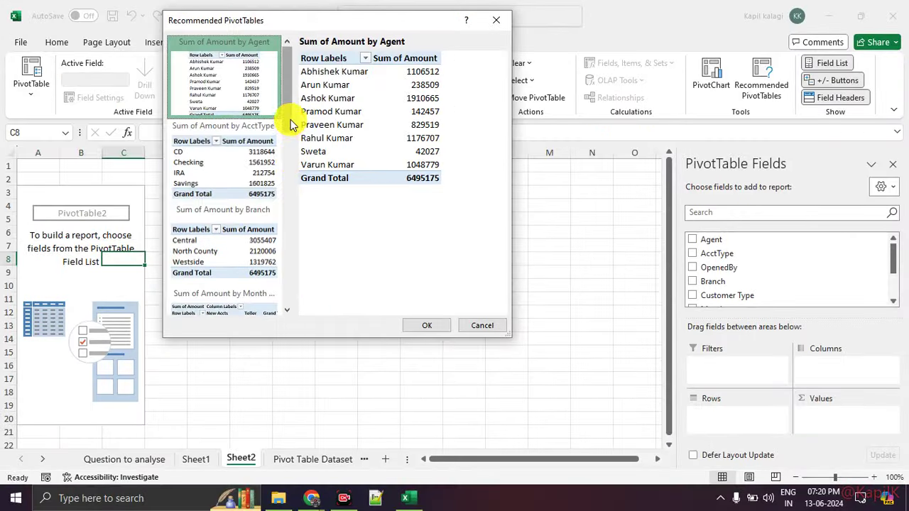
scroll(284, 163, down, 3)
scroll(299, 213, down, 3)
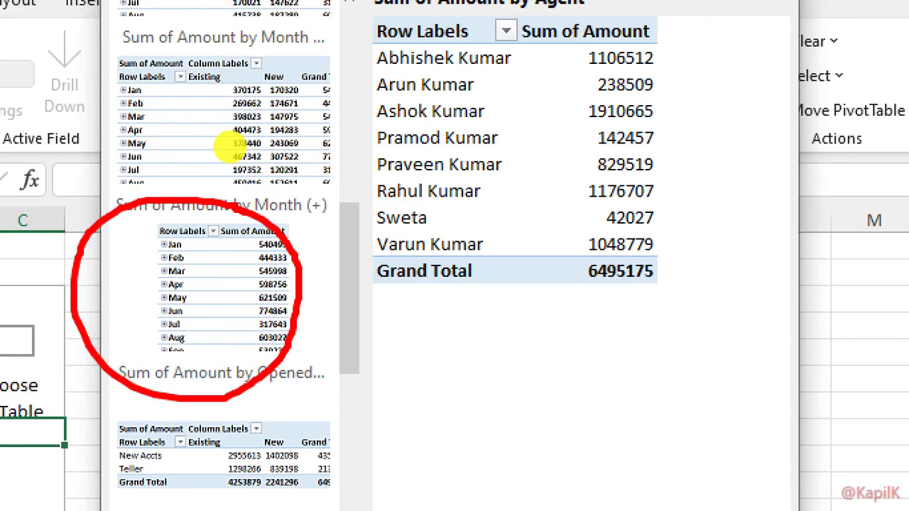
drag(307, 61, 238, 72)
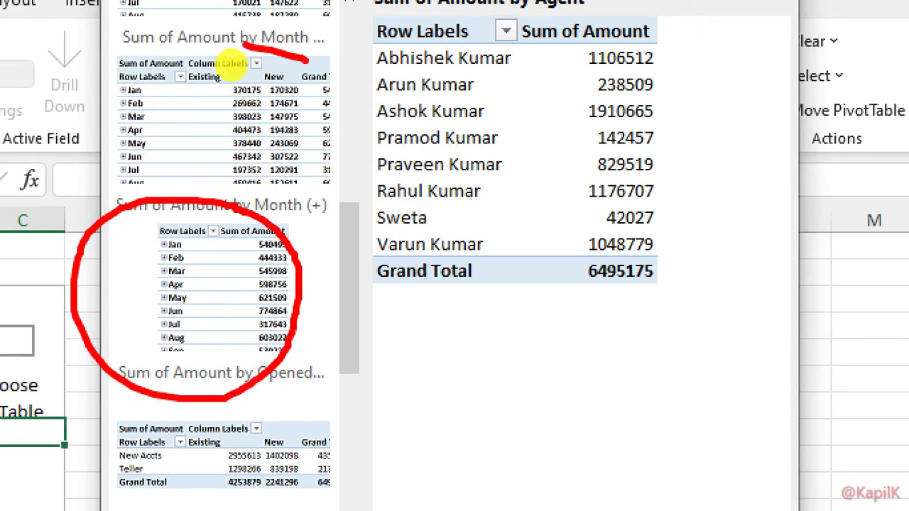
drag(165, 91, 280, 90)
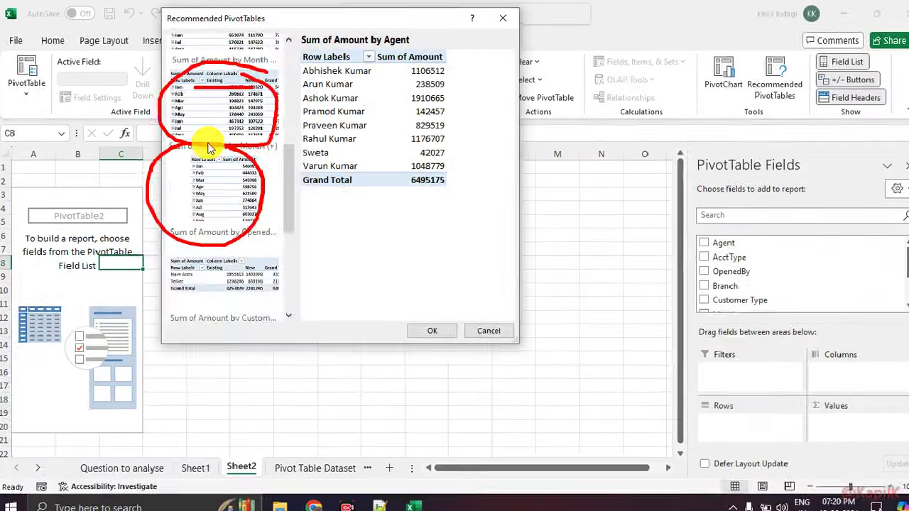
scroll(213, 146, up, 5)
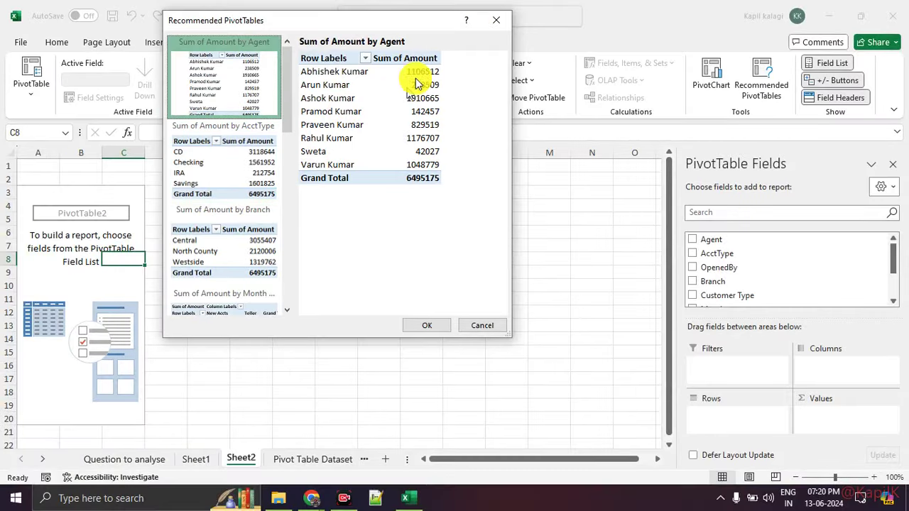
click(500, 21)
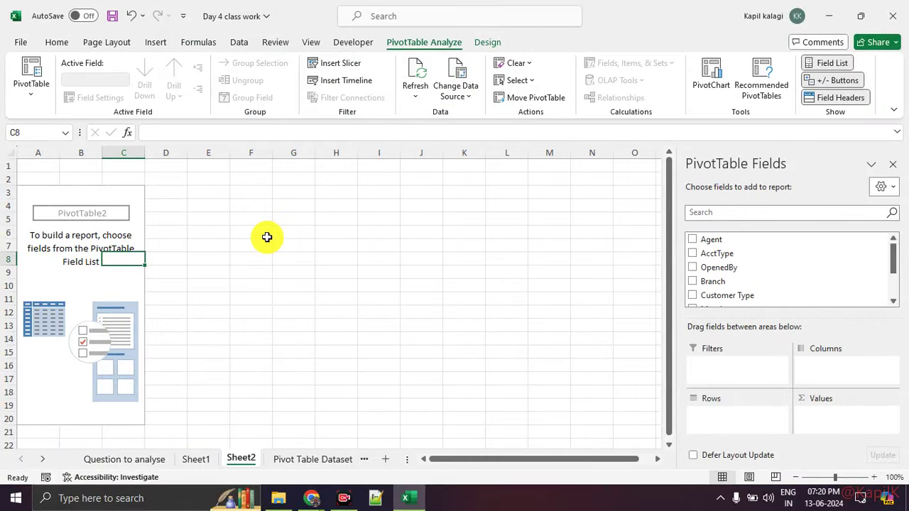
mouse_move(772, 268)
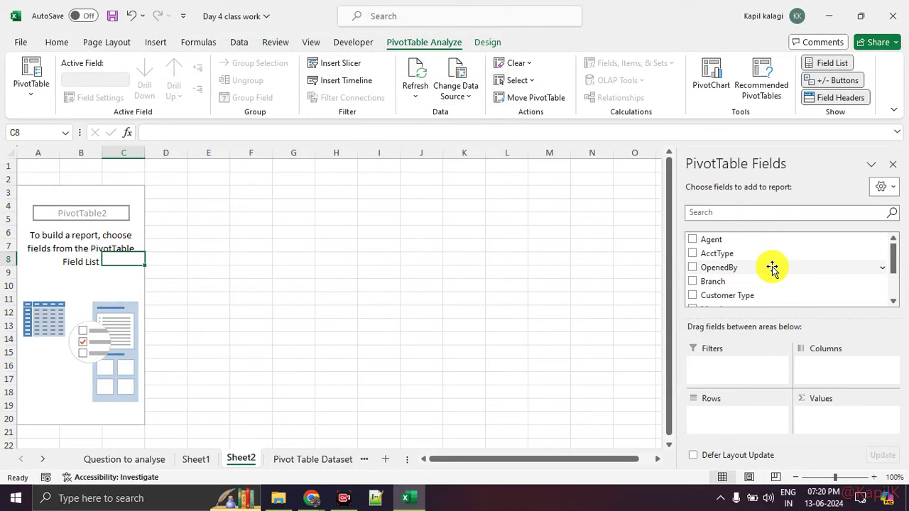
Place Agent in Rows, AcctType (CD, Checking, IRA, Savings) in Columns, and Amount in Values.
scroll(772, 268, down, 2)
scroll(772, 268, up, 2)
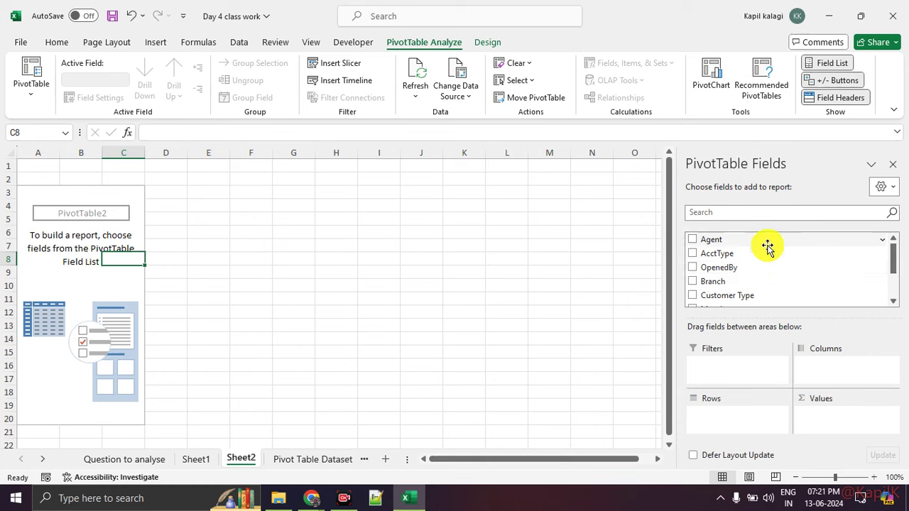
drag(769, 241, 775, 415)
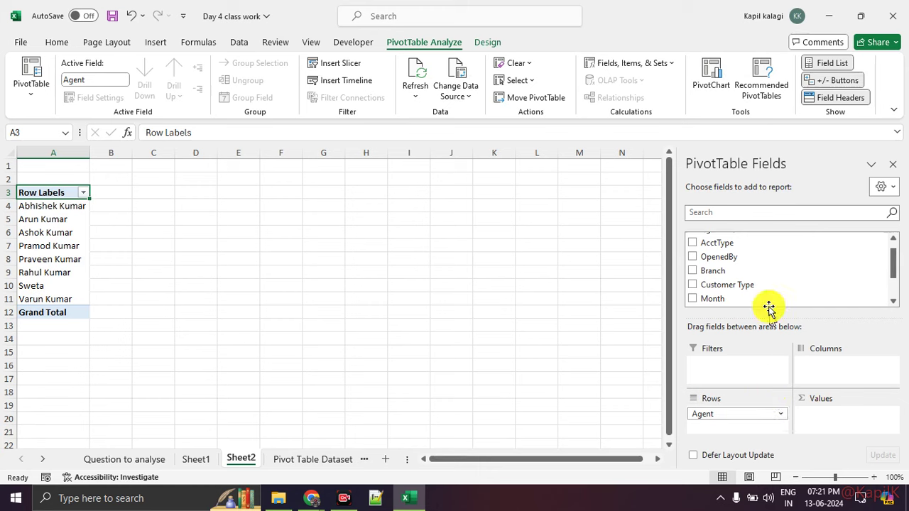
scroll(762, 284, up, 1)
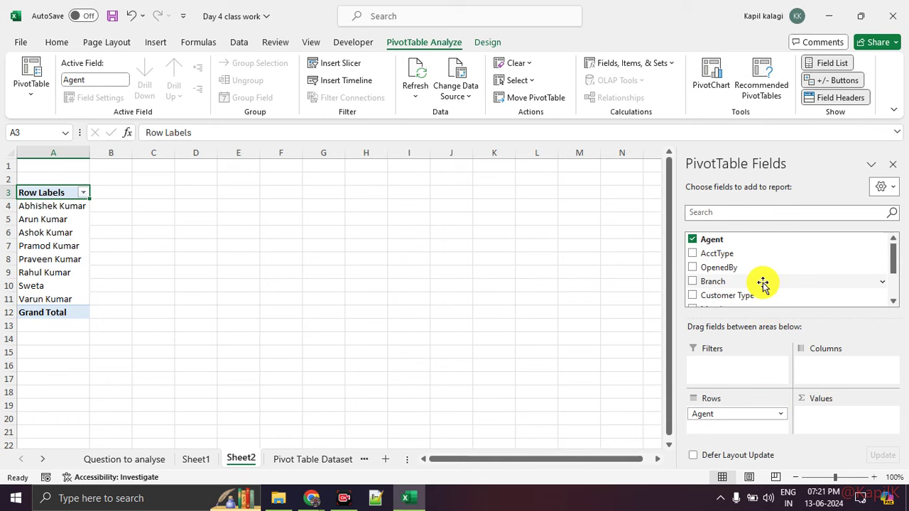
drag(766, 255, 835, 377)
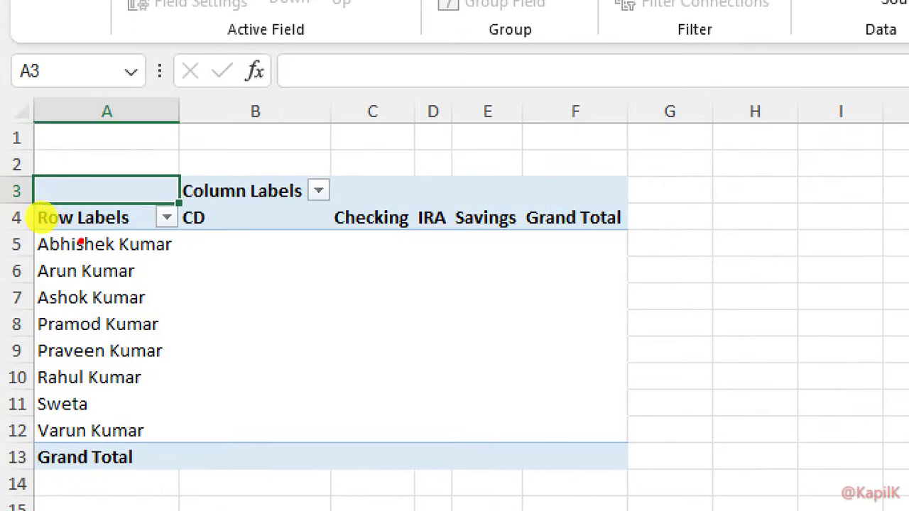
drag(150, 199, 107, 234)
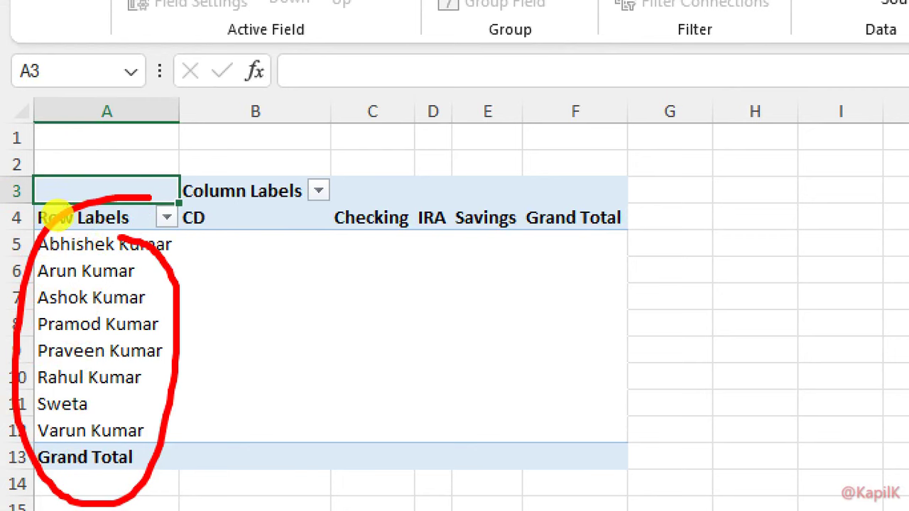
drag(186, 236, 193, 225)
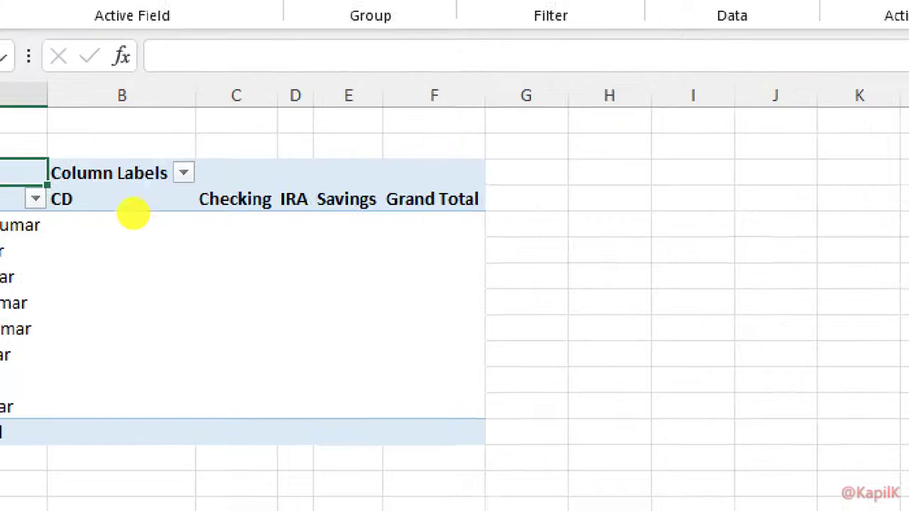
mouse_move(105, 234)
mouse_down()
mouse_move(74, 231)
mouse_move(290, 249)
mouse_move(196, 331)
mouse_move(234, 246)
mouse_up()
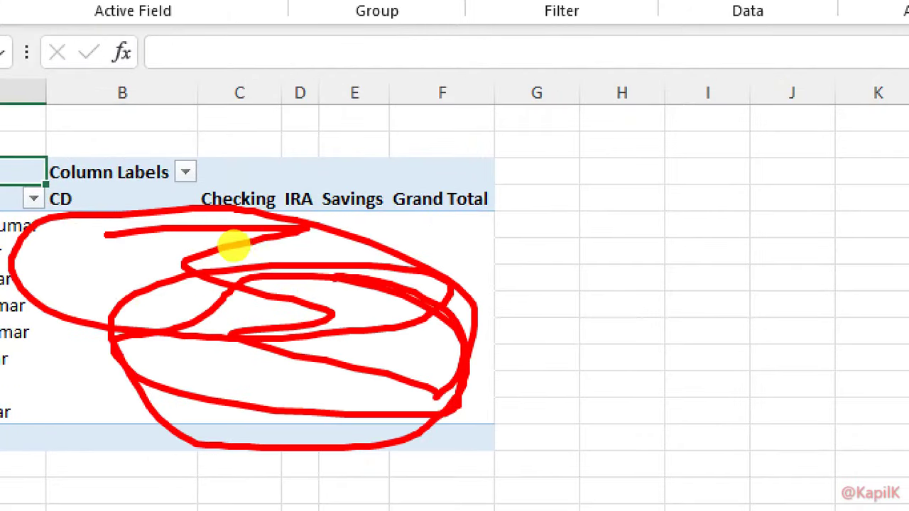
scroll(735, 266, up, 1)
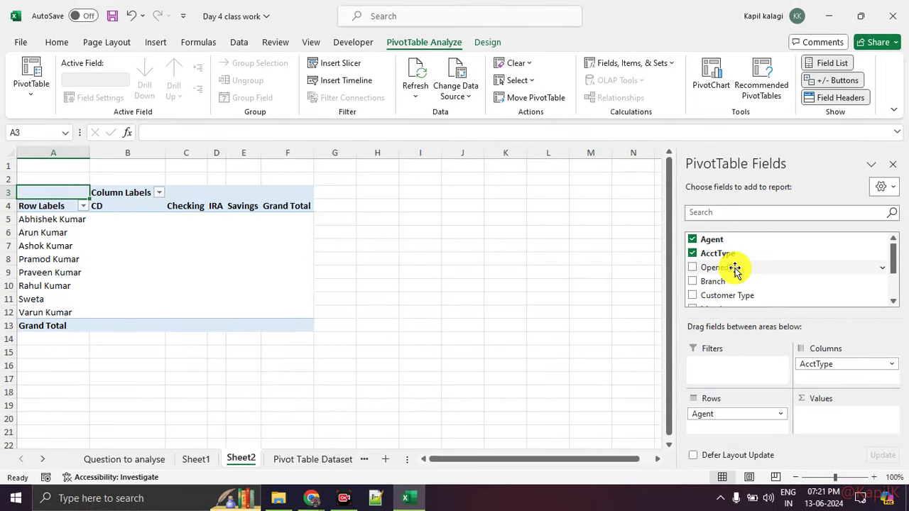
scroll(735, 277, down, 2)
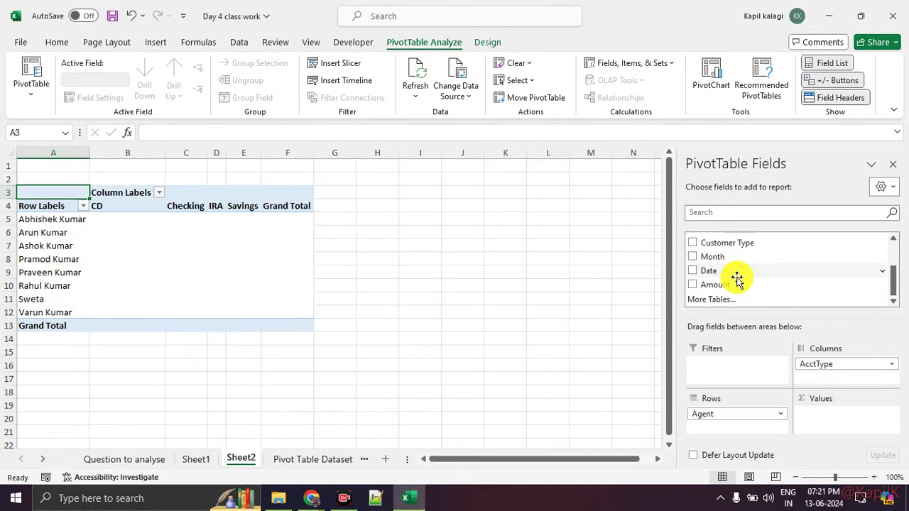
drag(743, 284, 842, 420)
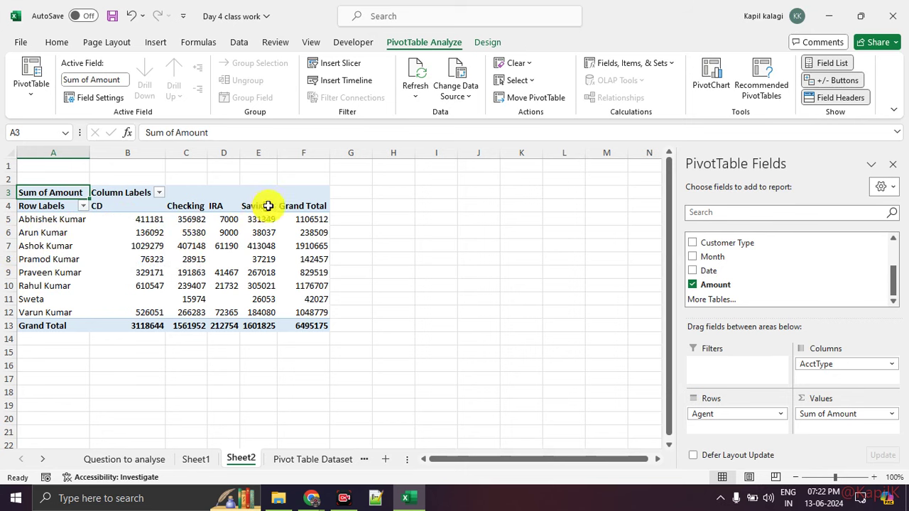
Select the per-agent Grand Total figures in F5:F11 to prepare for sorting.
drag(315, 219, 326, 313)
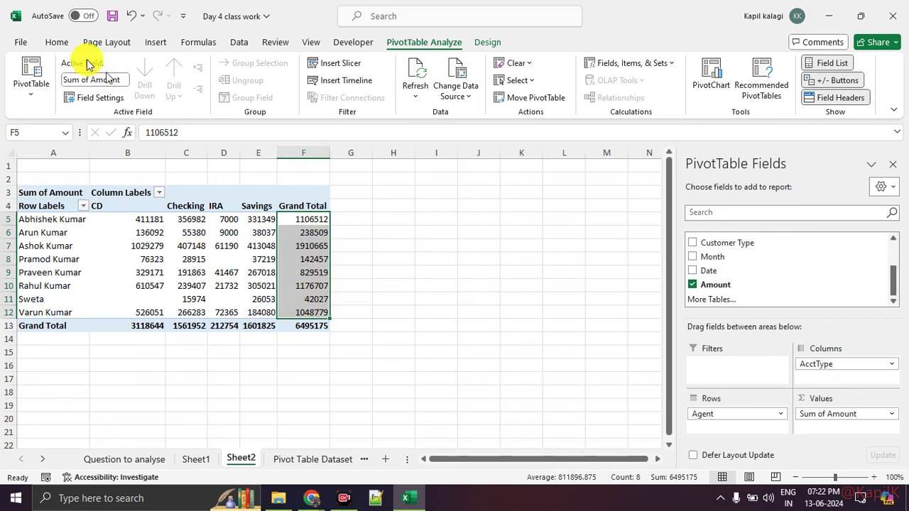
click(57, 42)
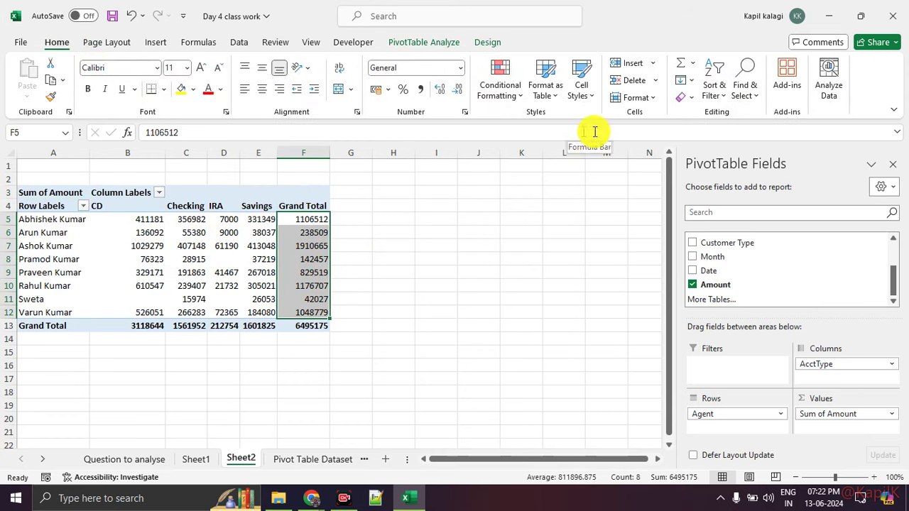
Sort the Sheet2 pivot agents by Grand Total, from 1910665 down to 42027.
click(726, 100)
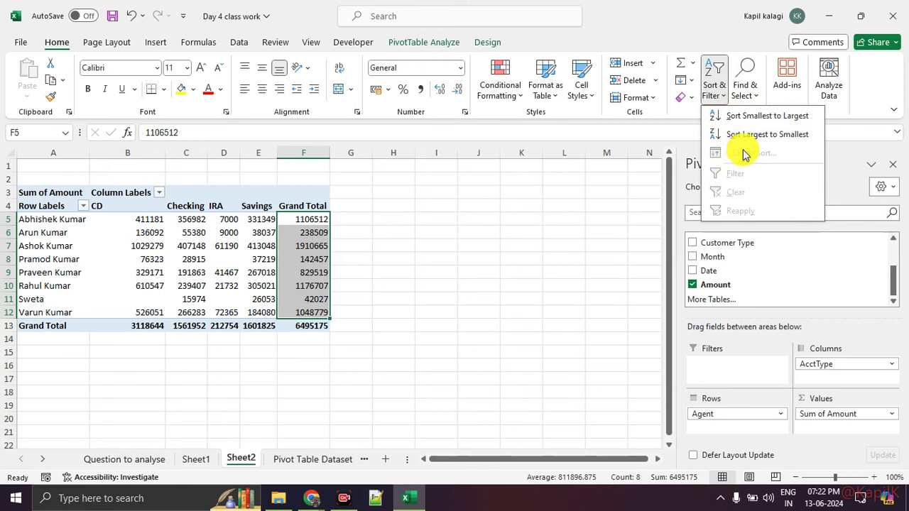
click(760, 134)
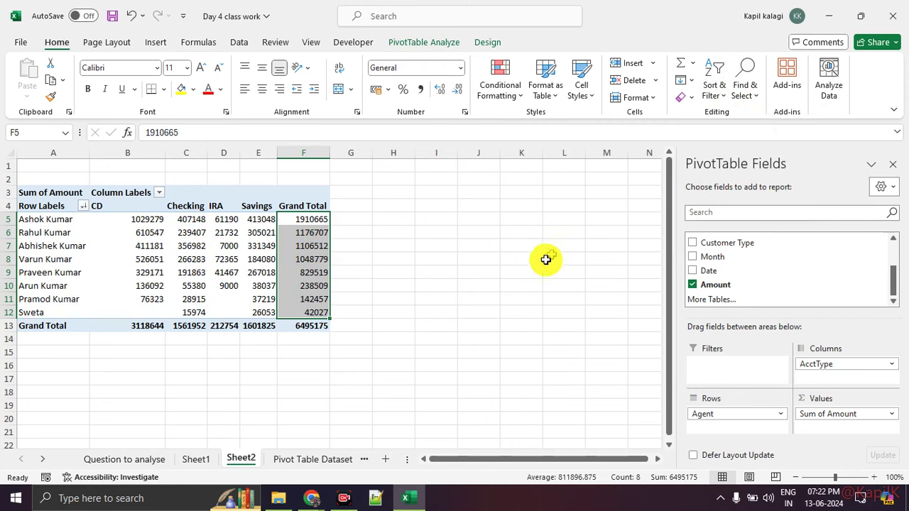
click(522, 281)
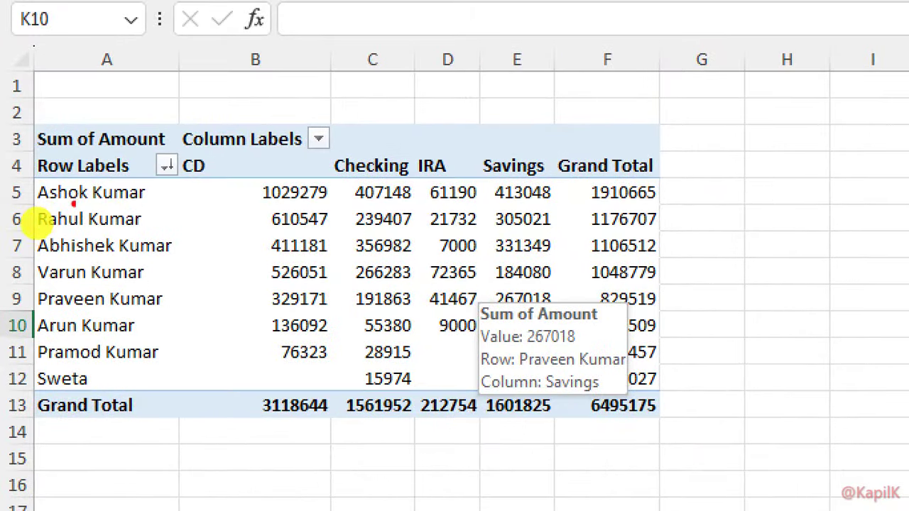
drag(124, 164, 77, 172)
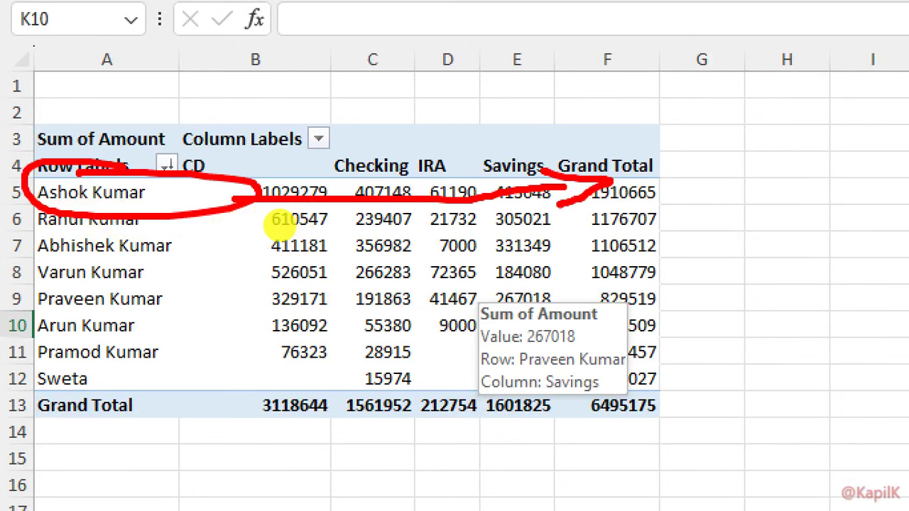
drag(77, 228, 85, 231)
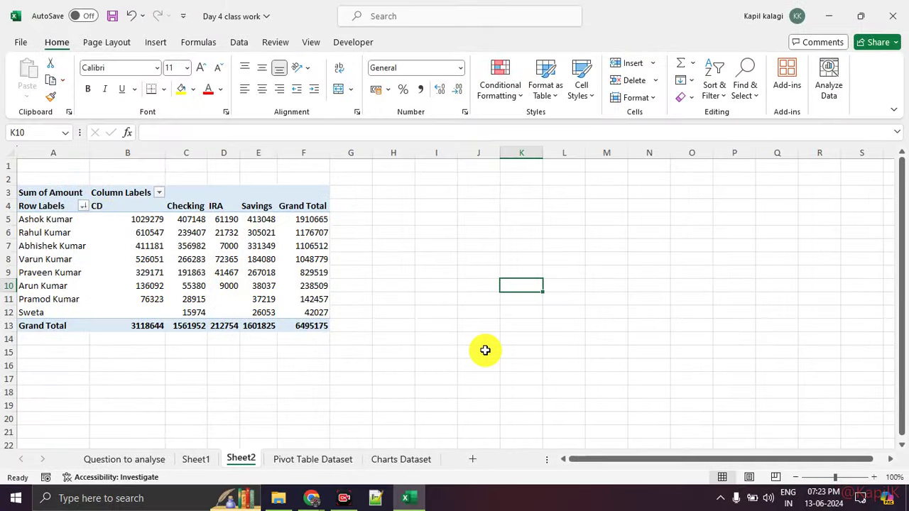
Display the pivot's Amount values as % of Column Total, so each column sums to 100.00%.
drag(136, 220, 294, 326)
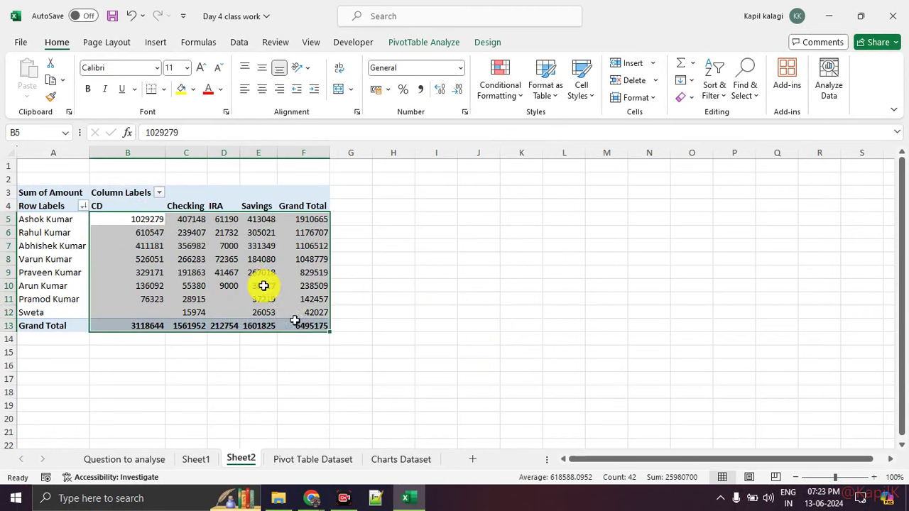
right_click(260, 285)
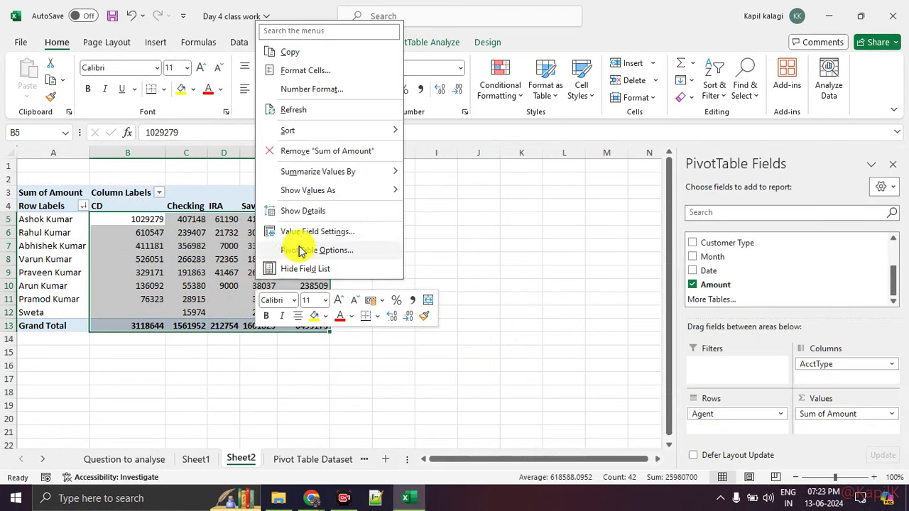
click(314, 232)
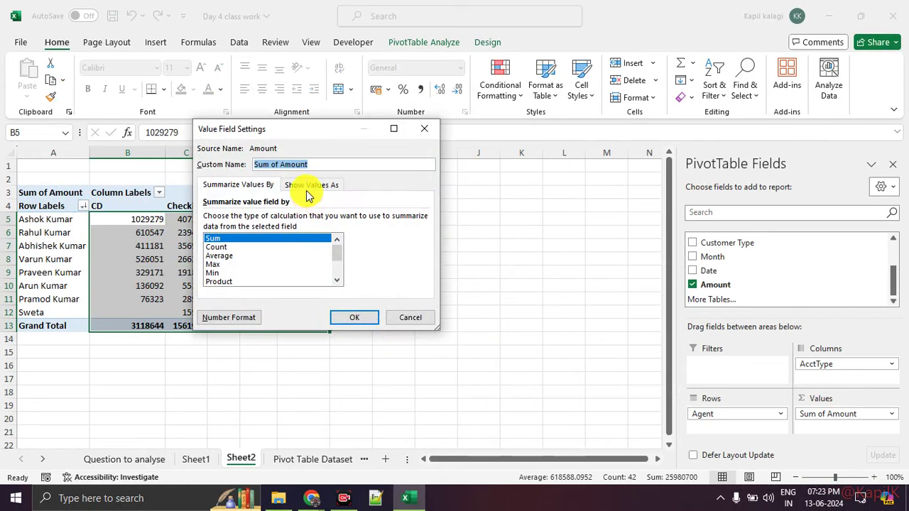
click(308, 186)
click(297, 218)
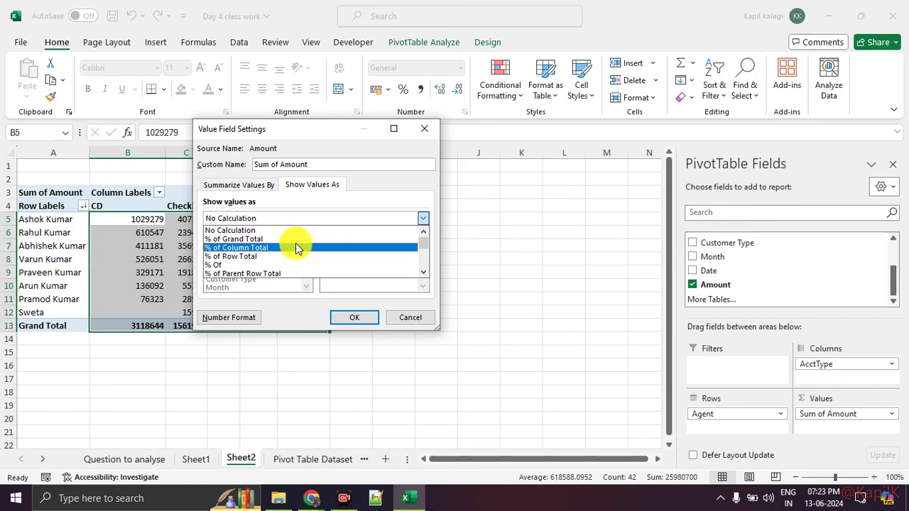
click(296, 247)
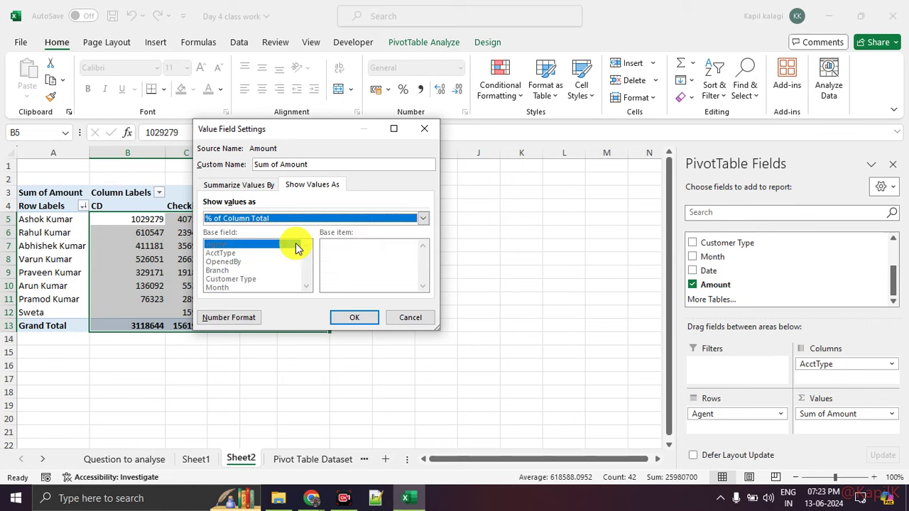
click(370, 324)
click(387, 348)
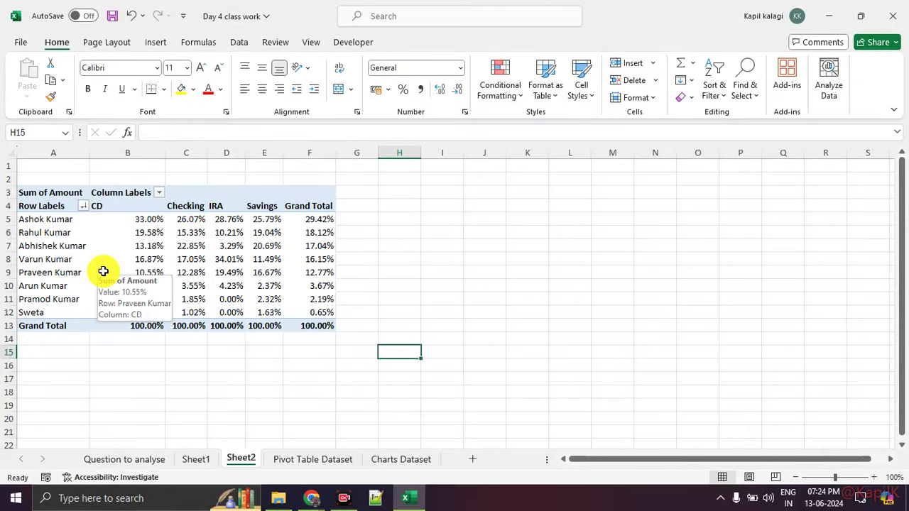
Change the Amount display to % of Row Total, giving overall CD 48.01%.
drag(144, 218, 299, 326)
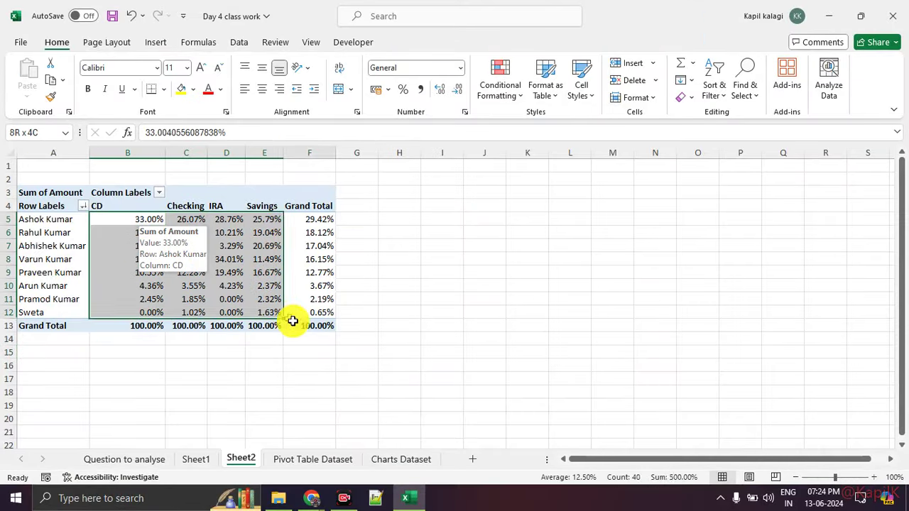
right_click(265, 290)
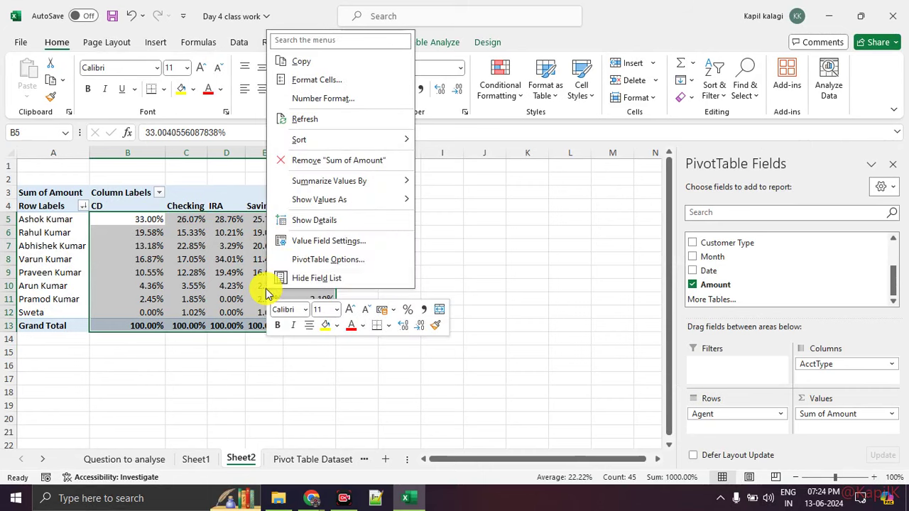
click(303, 245)
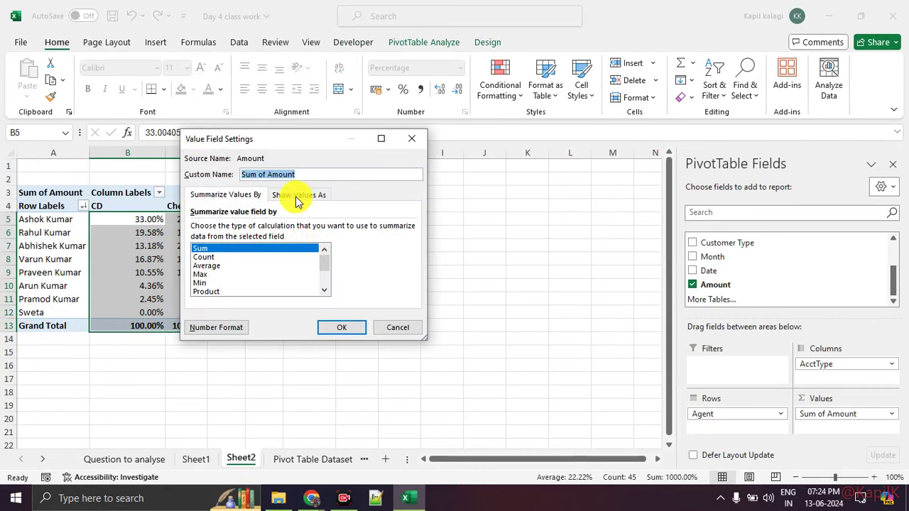
click(297, 197)
click(266, 228)
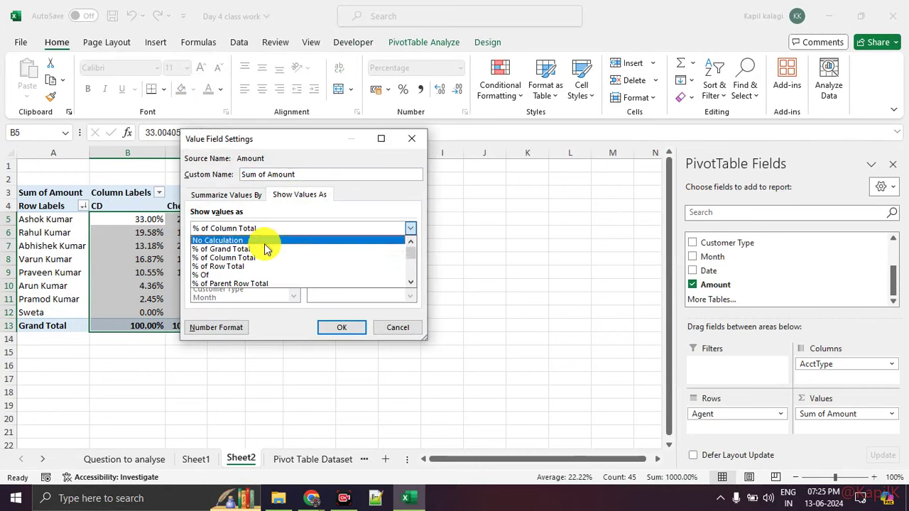
click(264, 267)
click(331, 327)
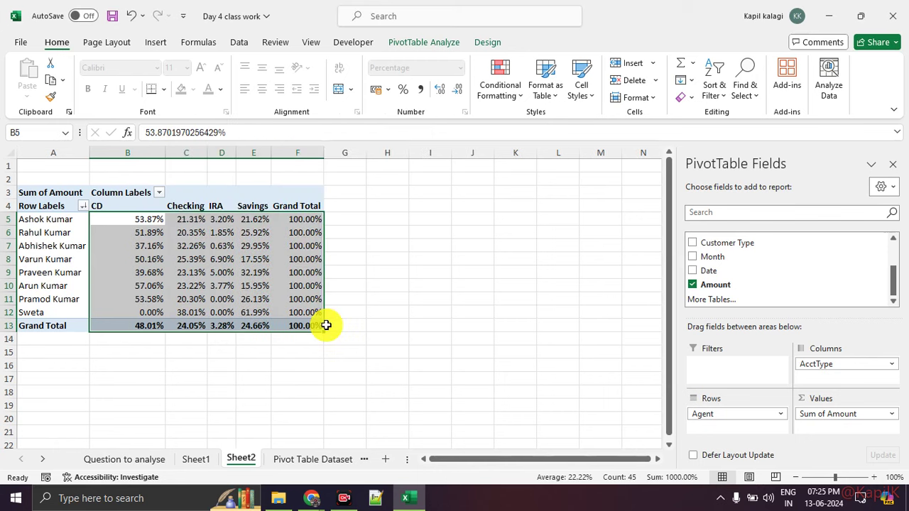
click(378, 335)
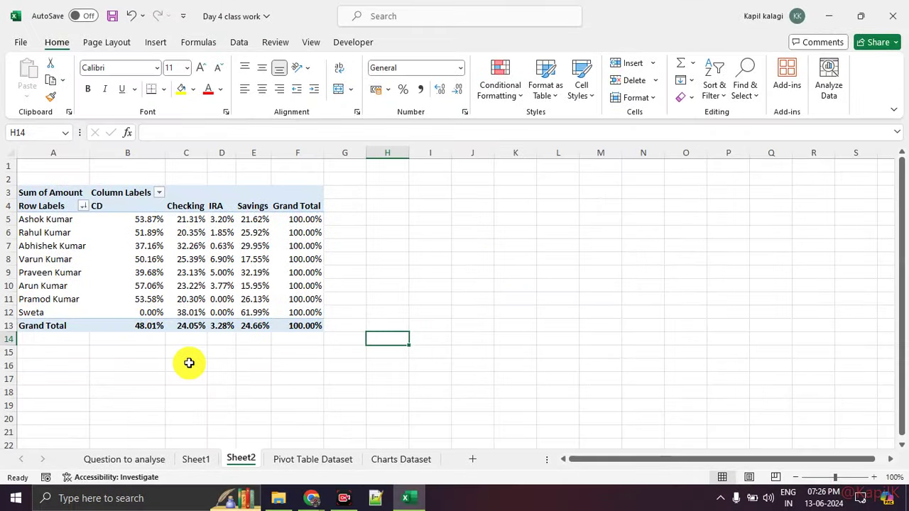
On the Question to analyse sheet, delete the scratch notes in K6:M6.
click(85, 458)
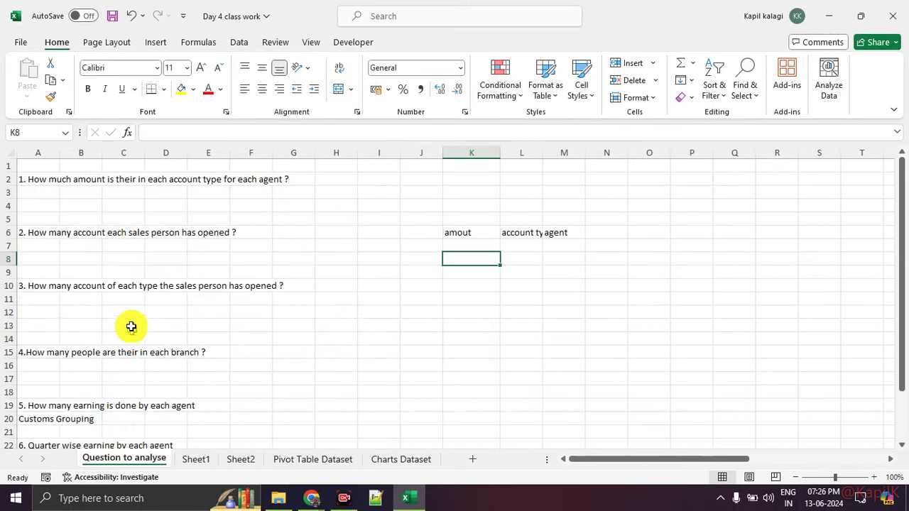
drag(38, 232, 229, 234)
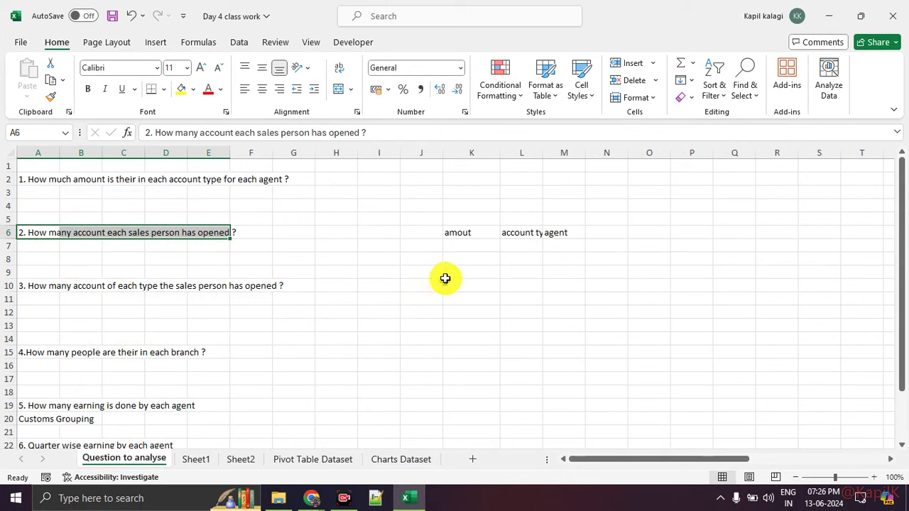
drag(454, 234, 575, 237)
key(Delete)
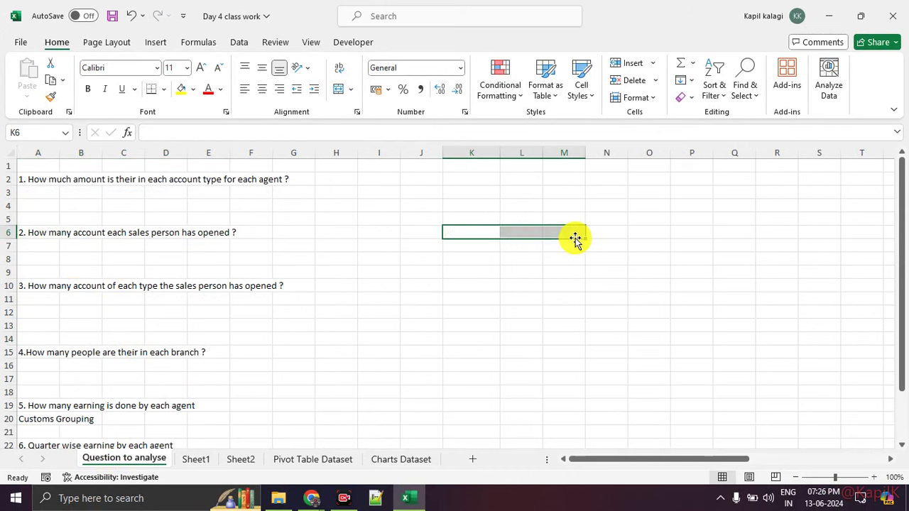
click(534, 309)
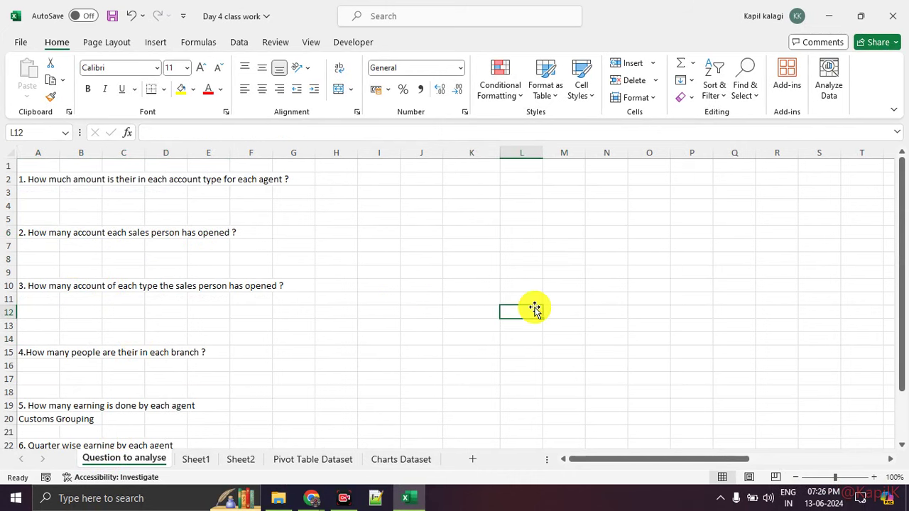
Type 'sales' in K9, clear it again, and return to Sheet2.
click(474, 272)
text(sales)
key(Return)
key(Up)
key(Right)
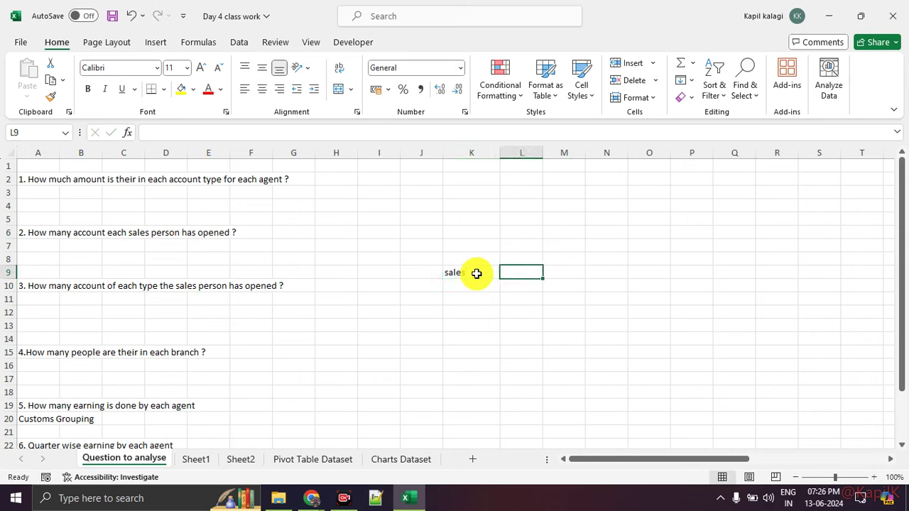
text(a)
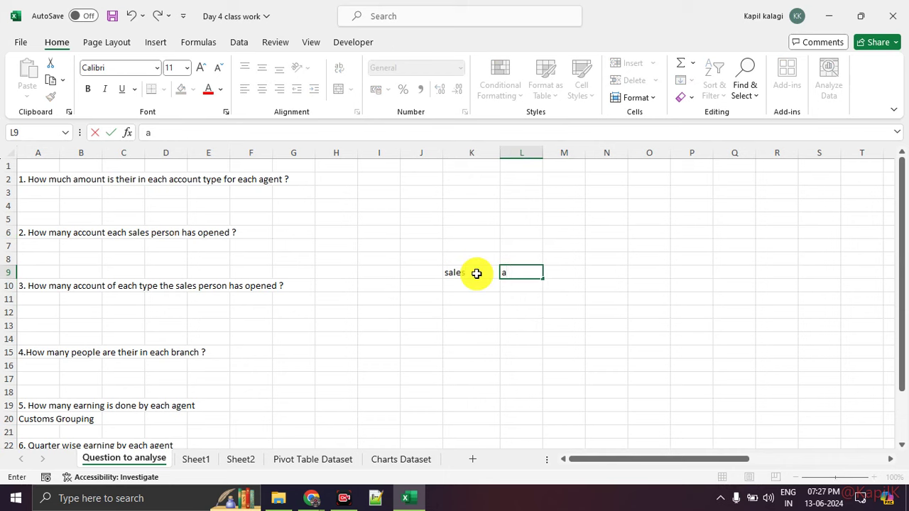
key(BackSpace)
click(475, 274)
key(Return)
click(476, 273)
key(Delete)
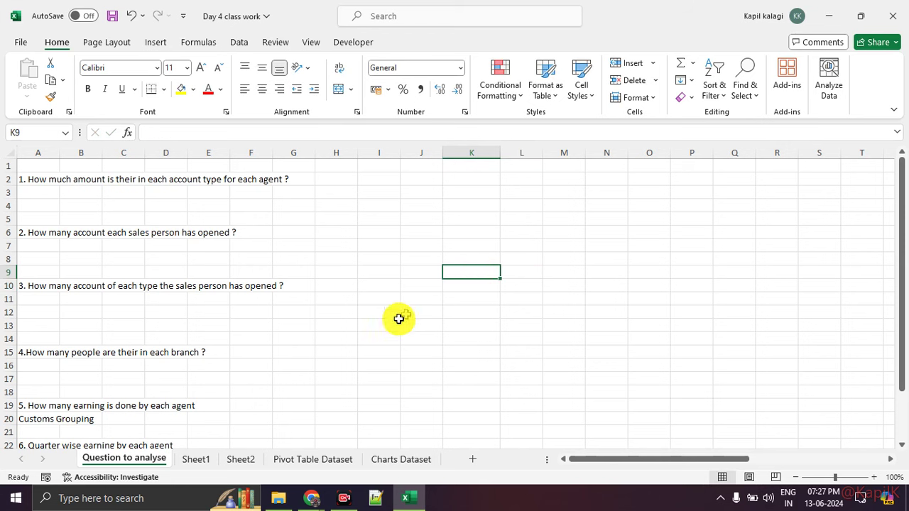
click(254, 461)
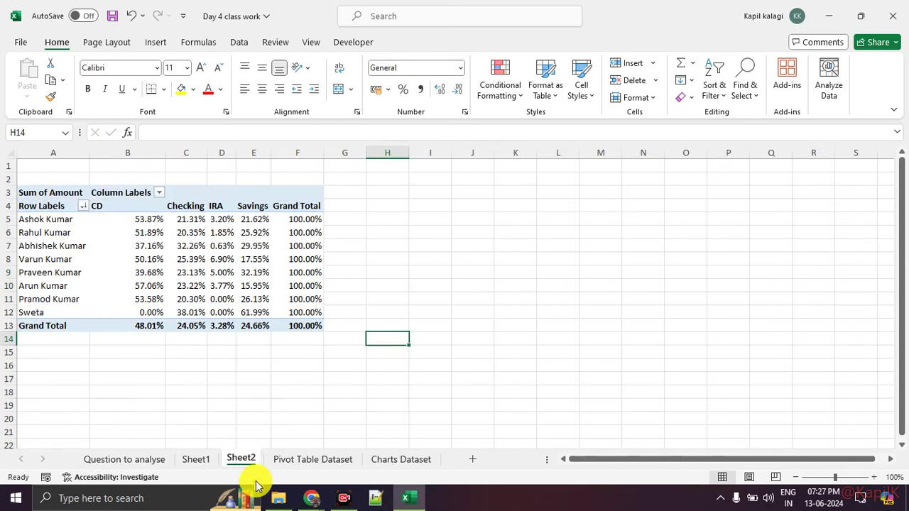
Insert a new pivot table from the Pivot Table Dataset sheet onto a new worksheet.
click(298, 462)
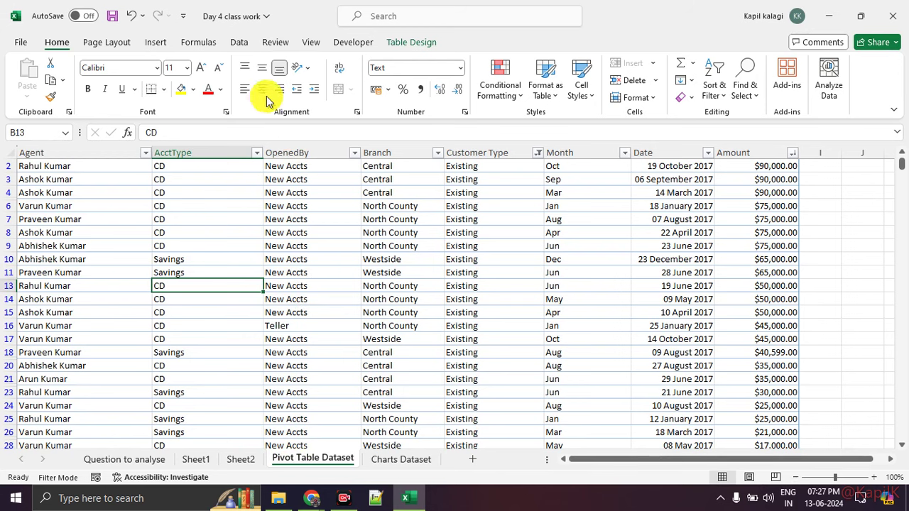
click(157, 44)
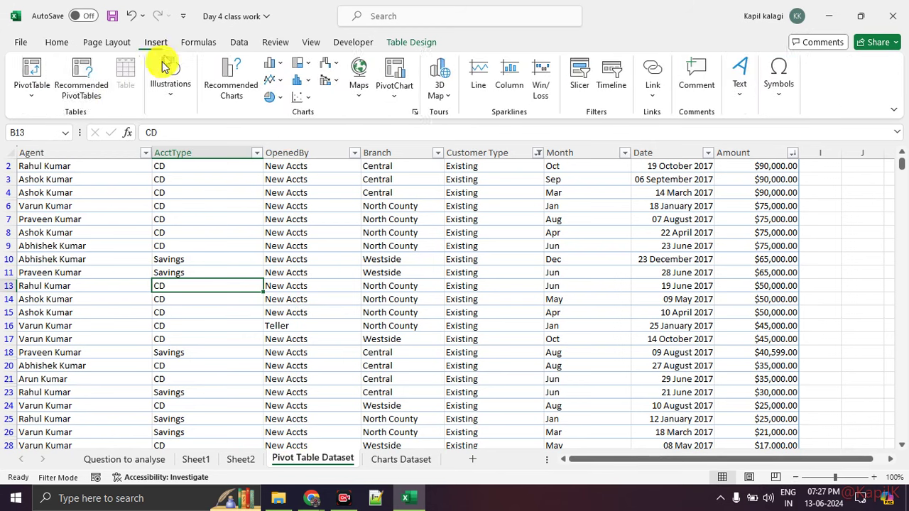
click(36, 77)
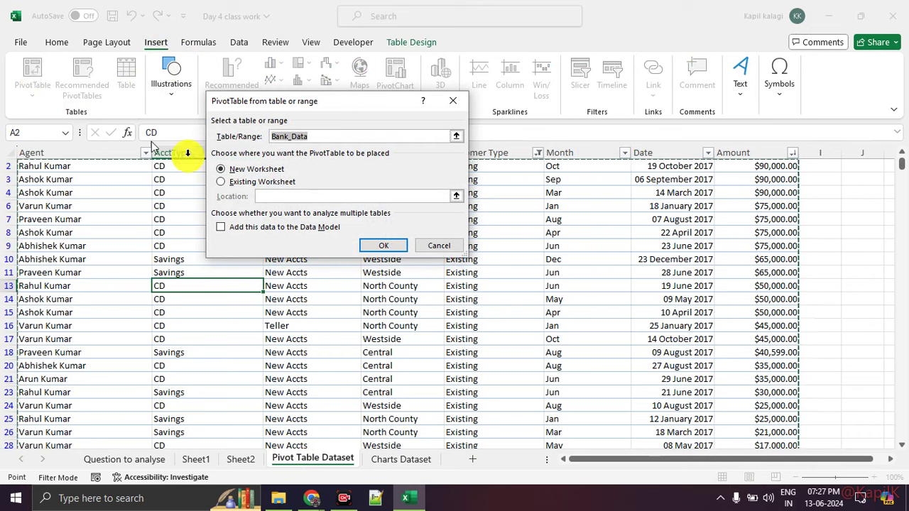
click(372, 245)
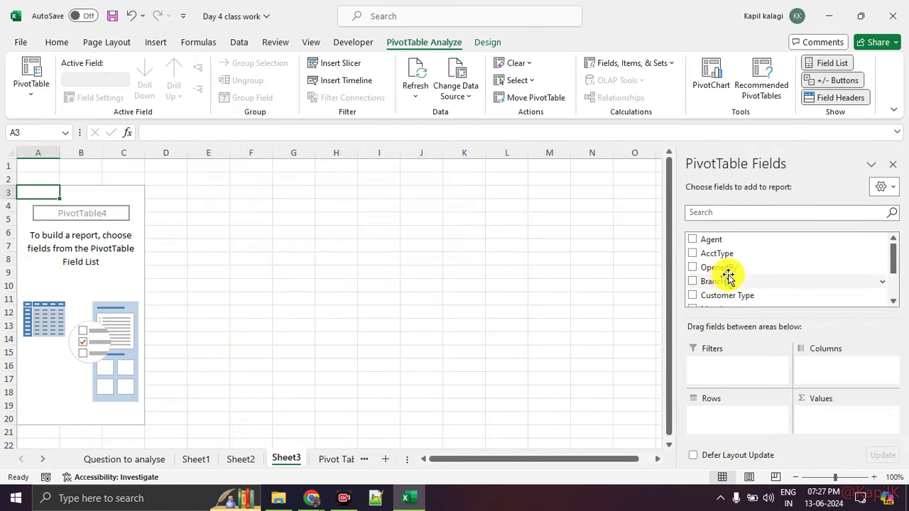
Put Agent in Rows and a count of AcctType in Values, totalling 722.
drag(751, 243, 767, 424)
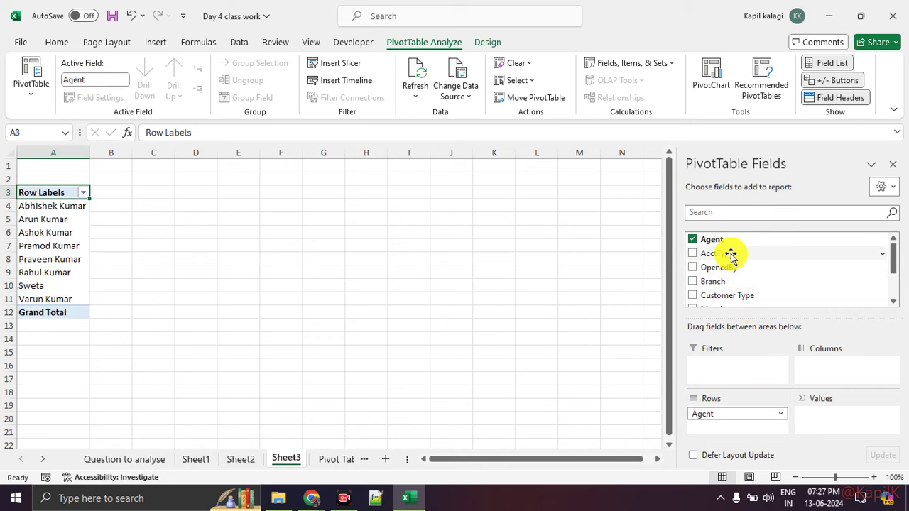
drag(730, 255, 836, 419)
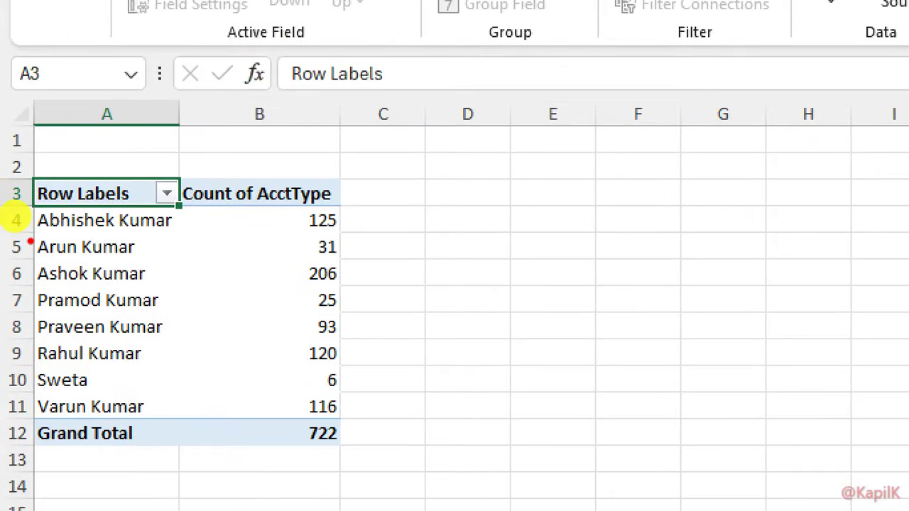
drag(28, 241, 165, 243)
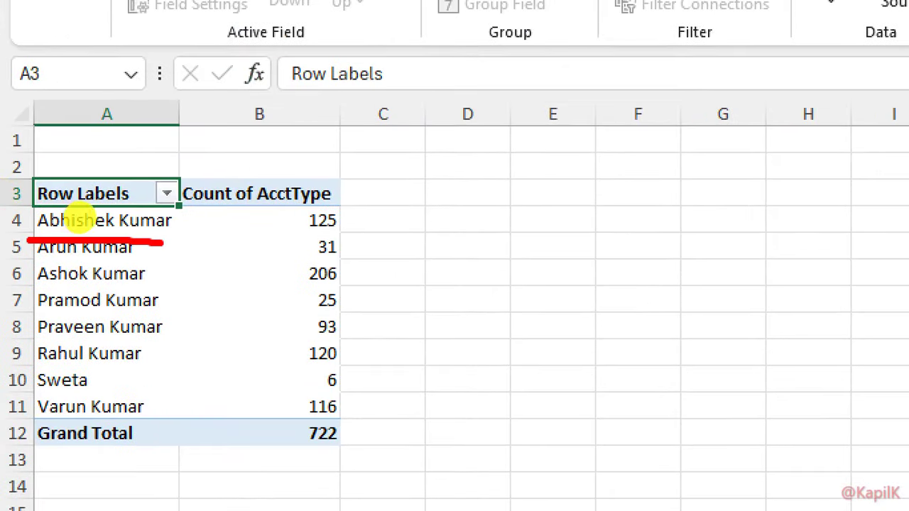
drag(321, 233, 344, 233)
drag(36, 285, 110, 284)
drag(305, 292, 350, 291)
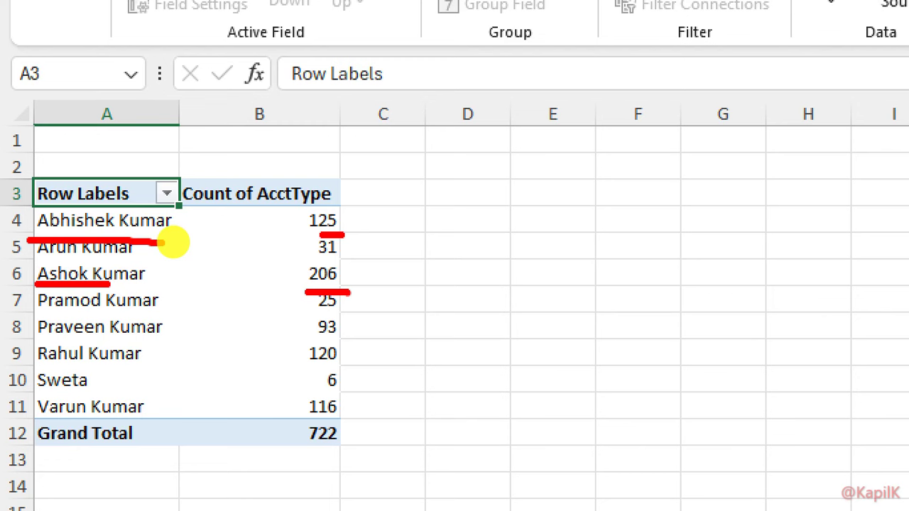
mouse_move(370, 425)
mouse_down()
mouse_move(380, 460)
mouse_move(342, 400)
mouse_up()
mouse_move(334, 206)
mouse_down()
mouse_move(458, 358)
mouse_move(275, 223)
mouse_up()
key(Escape)
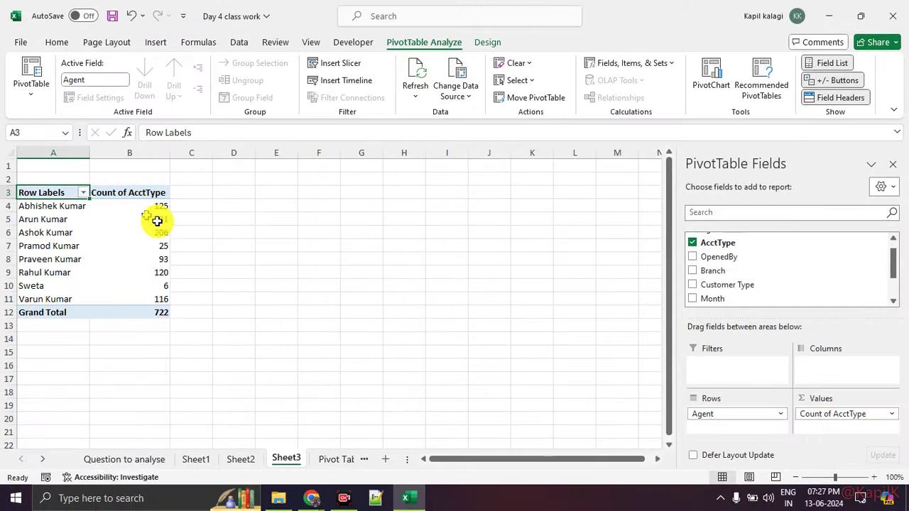
Show Count of AcctType as % of Grand Total, ranging from 0.83% to 28.53%.
click(845, 416)
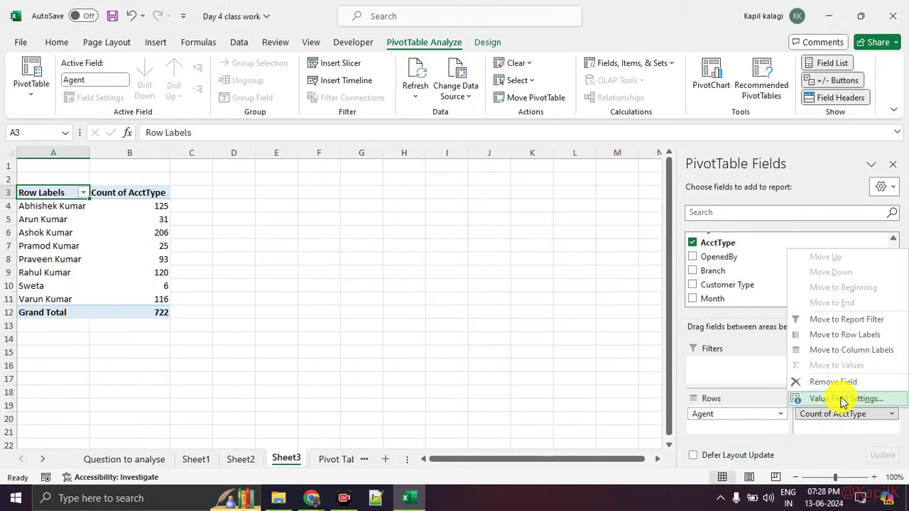
click(838, 399)
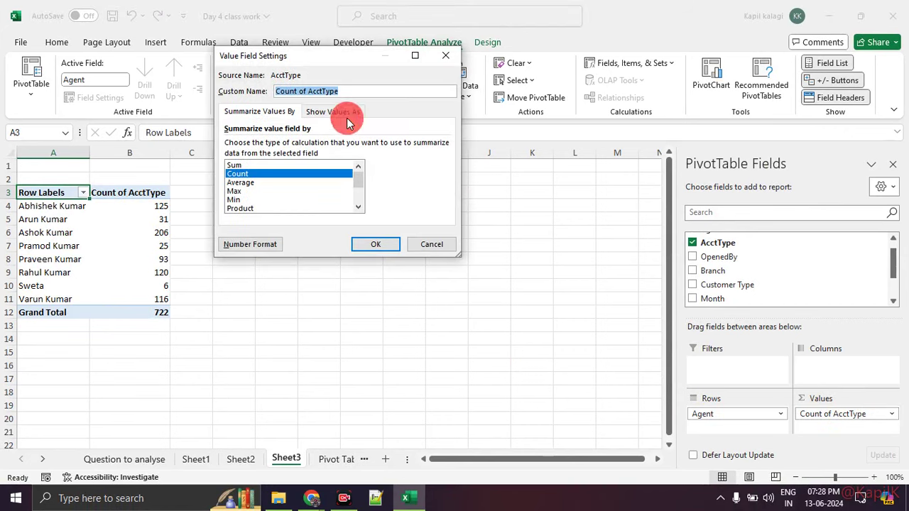
click(338, 113)
click(320, 142)
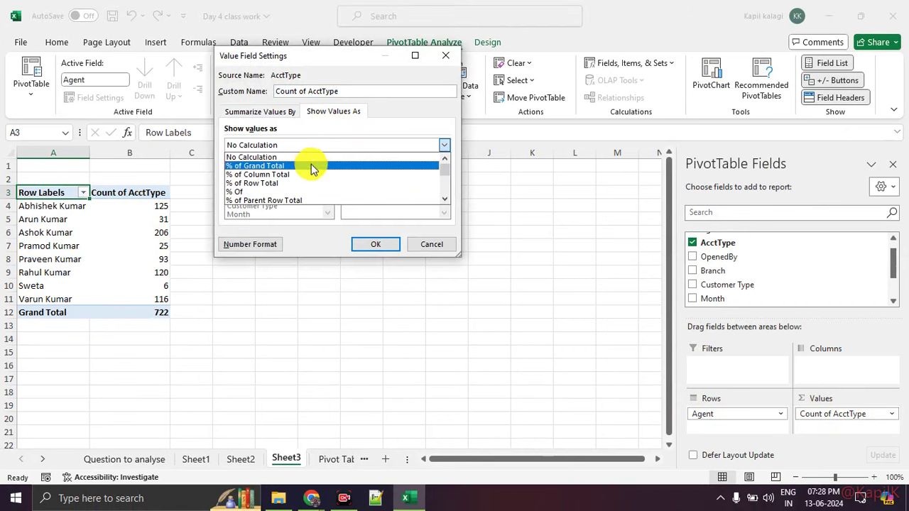
click(314, 164)
click(359, 244)
click(266, 365)
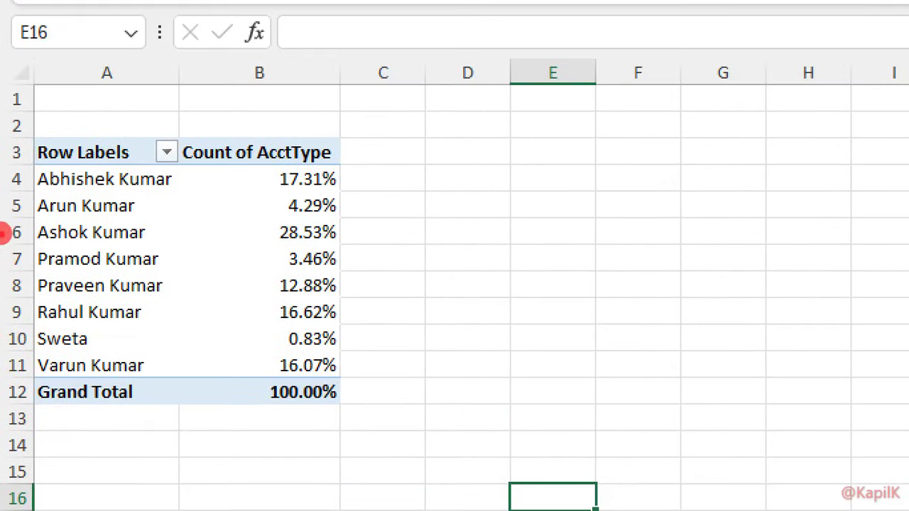
drag(17, 247, 380, 257)
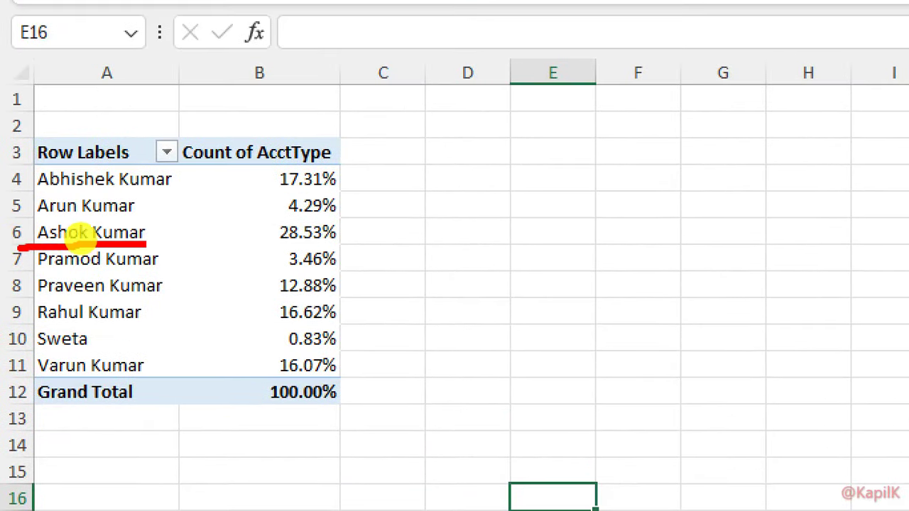
click(235, 304)
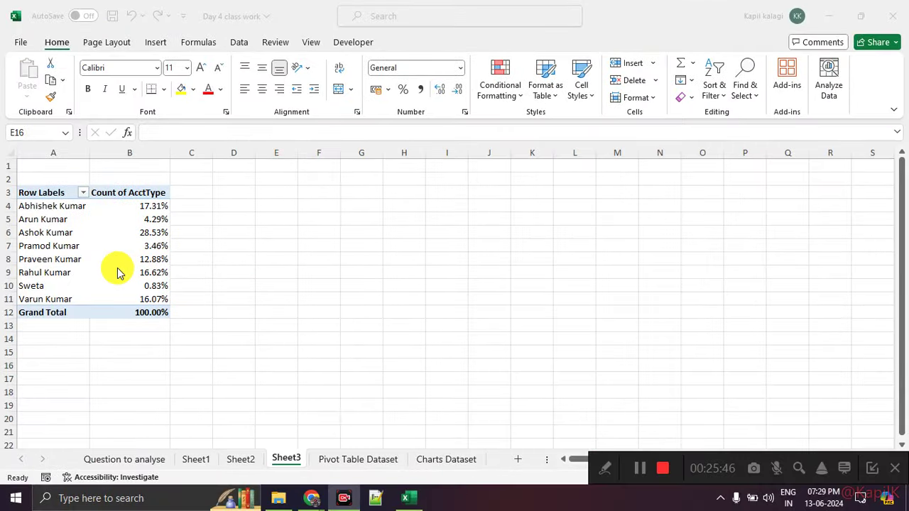
Review the exercise questions on the Question to analyse sheet, then go back to Sheet2.
click(133, 460)
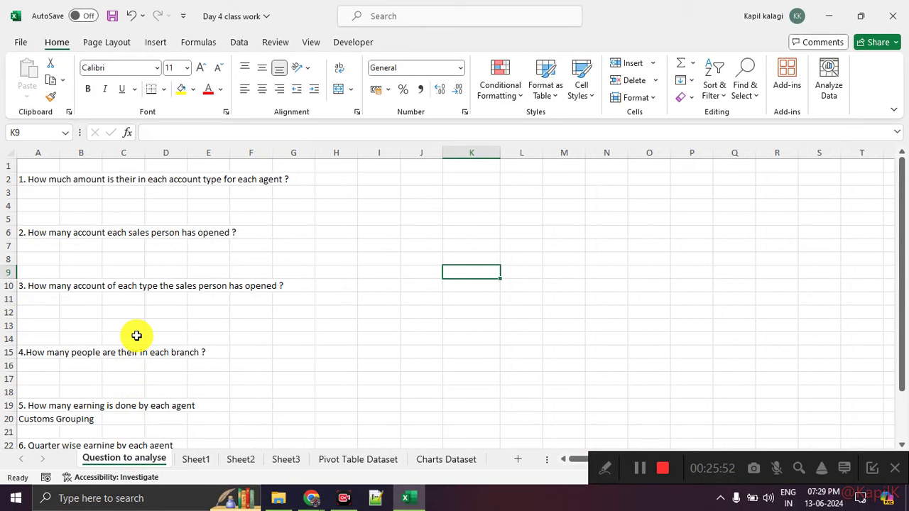
scroll(136, 335, down, 2)
drag(117, 235, 110, 402)
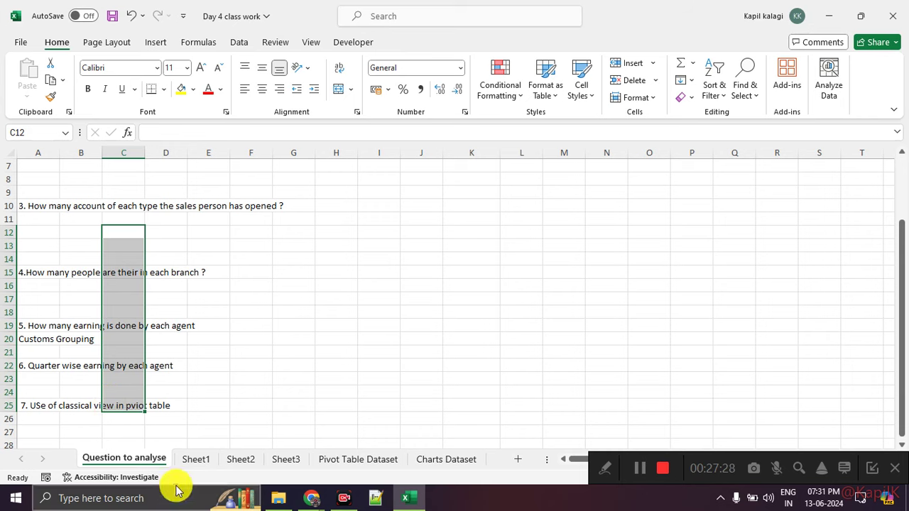
click(196, 460)
click(242, 459)
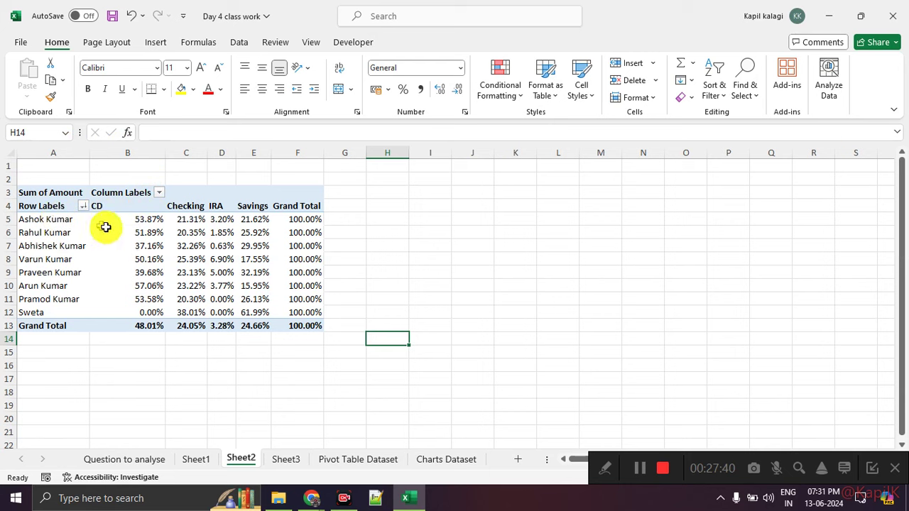
Select an empty cell beside the Sheet2 pivot, then switch to the Google Meet window with Alt+Tab.
click(390, 218)
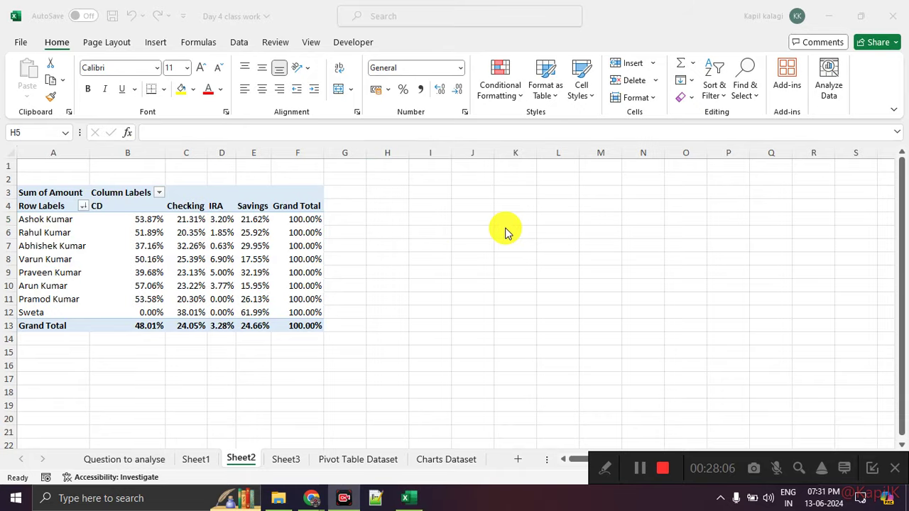
key(alt+Tab)
key(Tab)
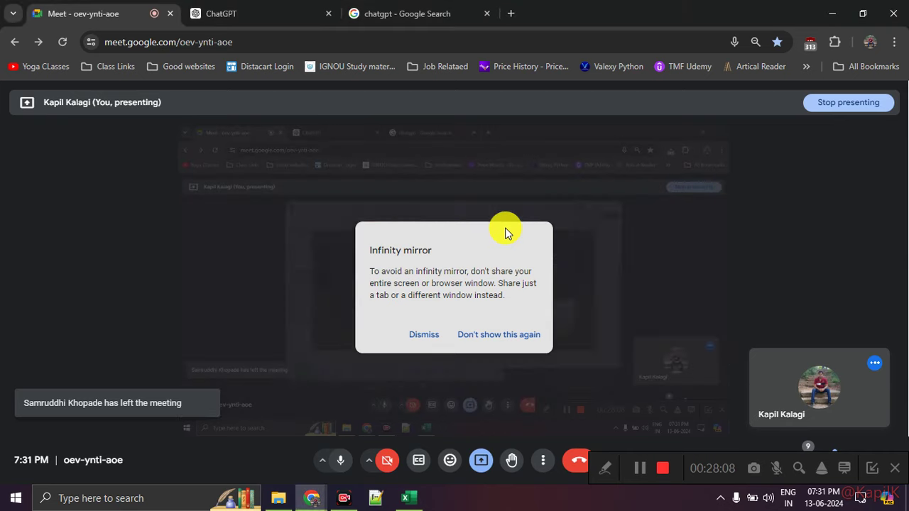
Open the People panel listing the meeting's participants, then stop presenting the screen.
click(874, 472)
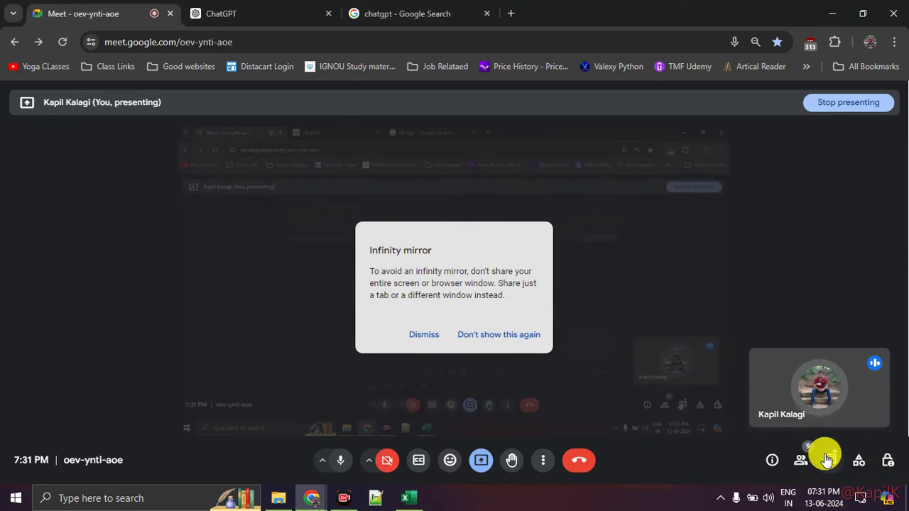
click(828, 461)
click(801, 460)
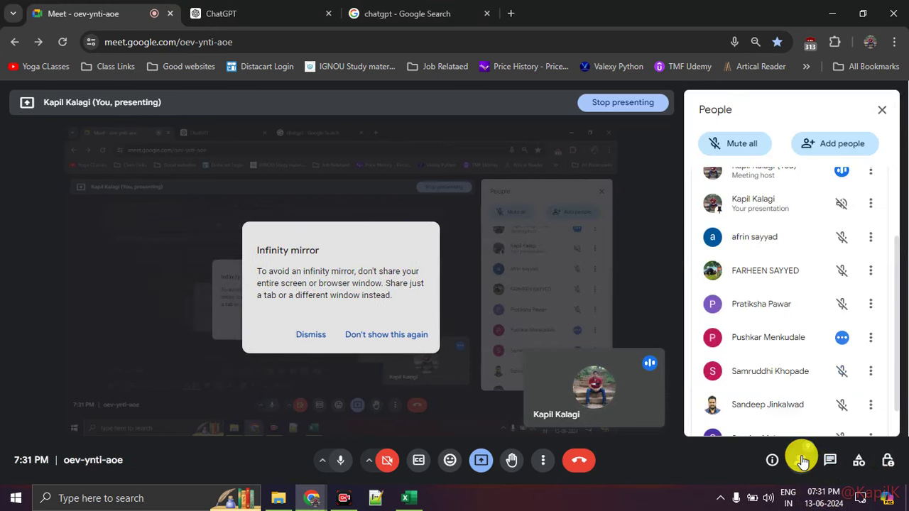
scroll(791, 374, down, 1)
scroll(788, 371, up, 2)
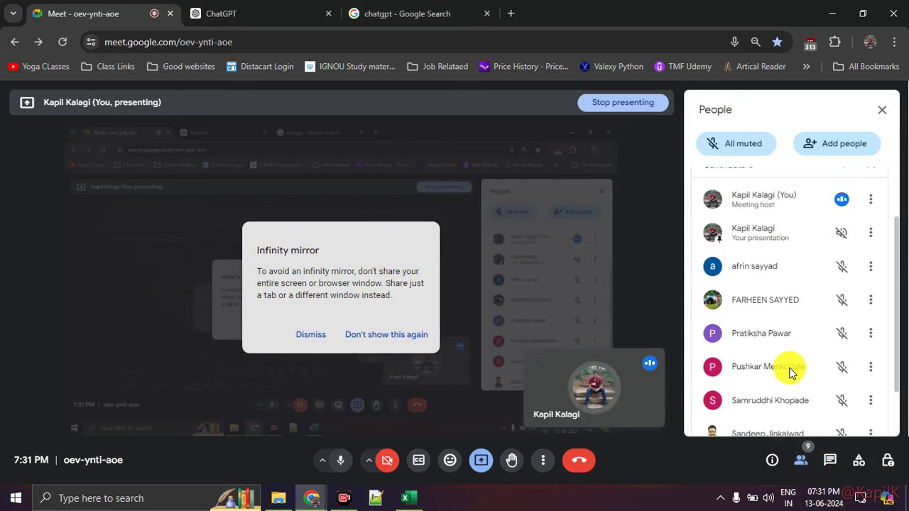
drag(898, 304, 906, 370)
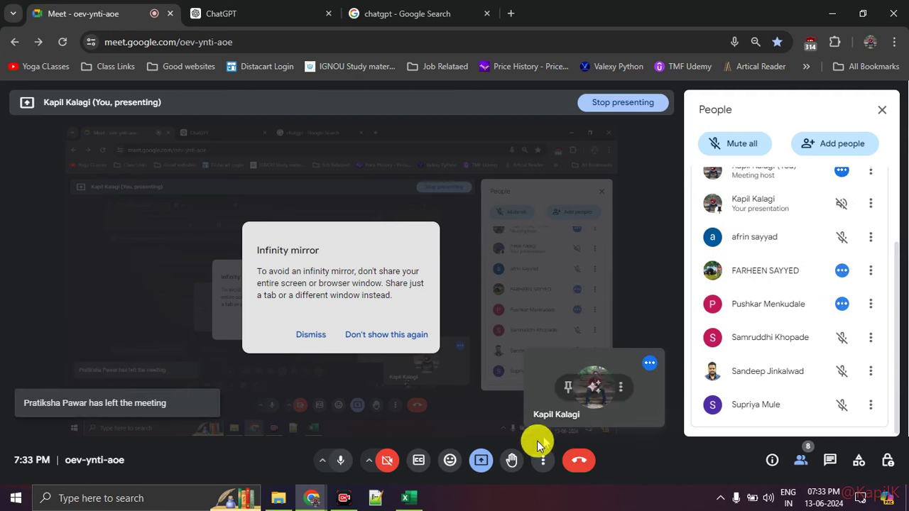
click(481, 466)
click(505, 421)
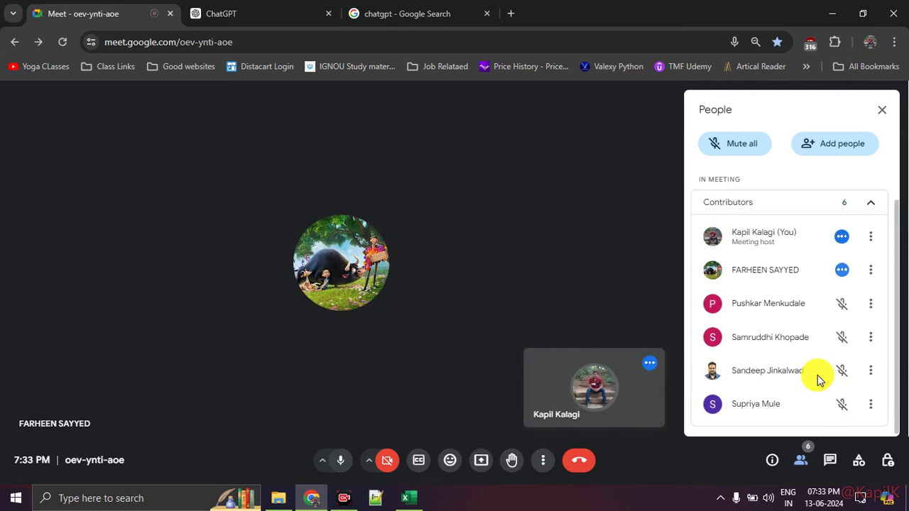
Hang up and end the Meet call for everyone.
click(575, 461)
click(532, 319)
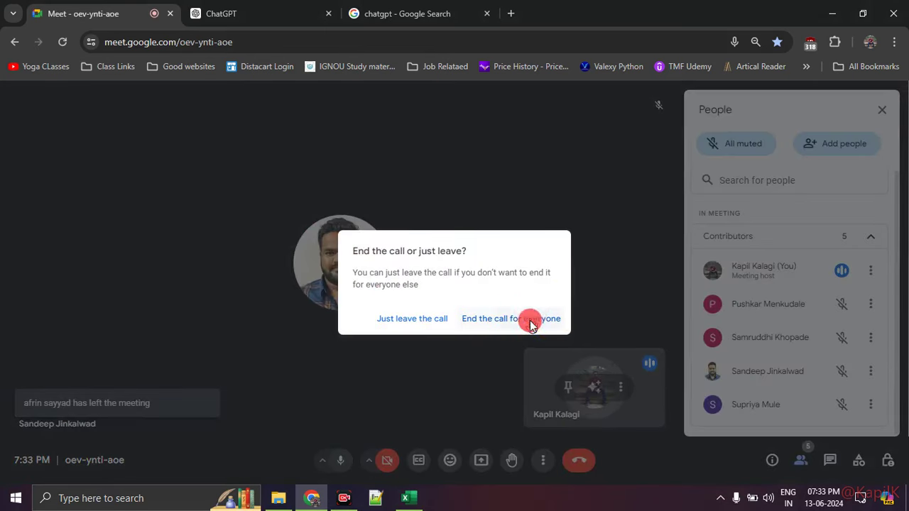